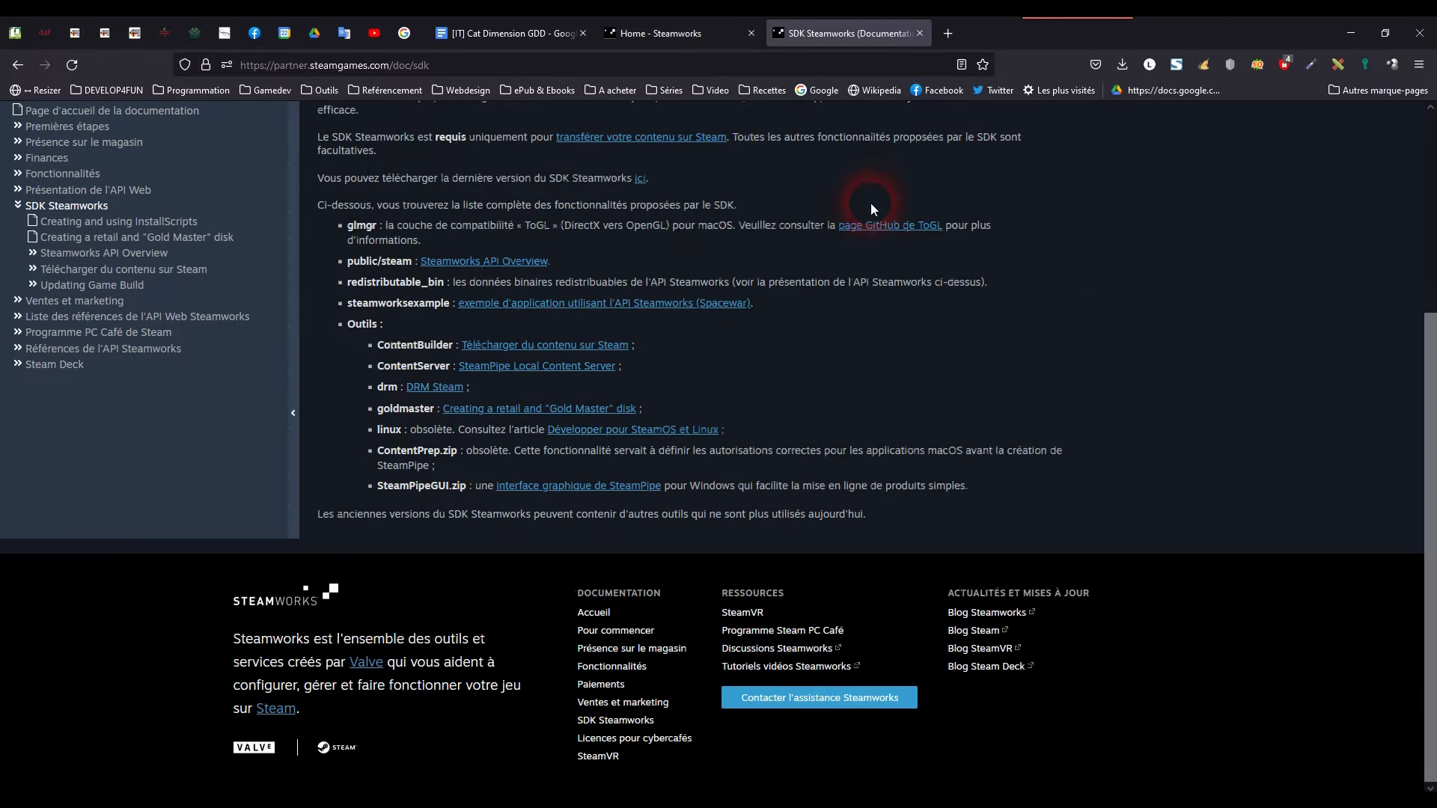
- Start downloading the latest Steamworks SDK from the documentation page's 'ici' link
scroll(870, 203, up, 3)
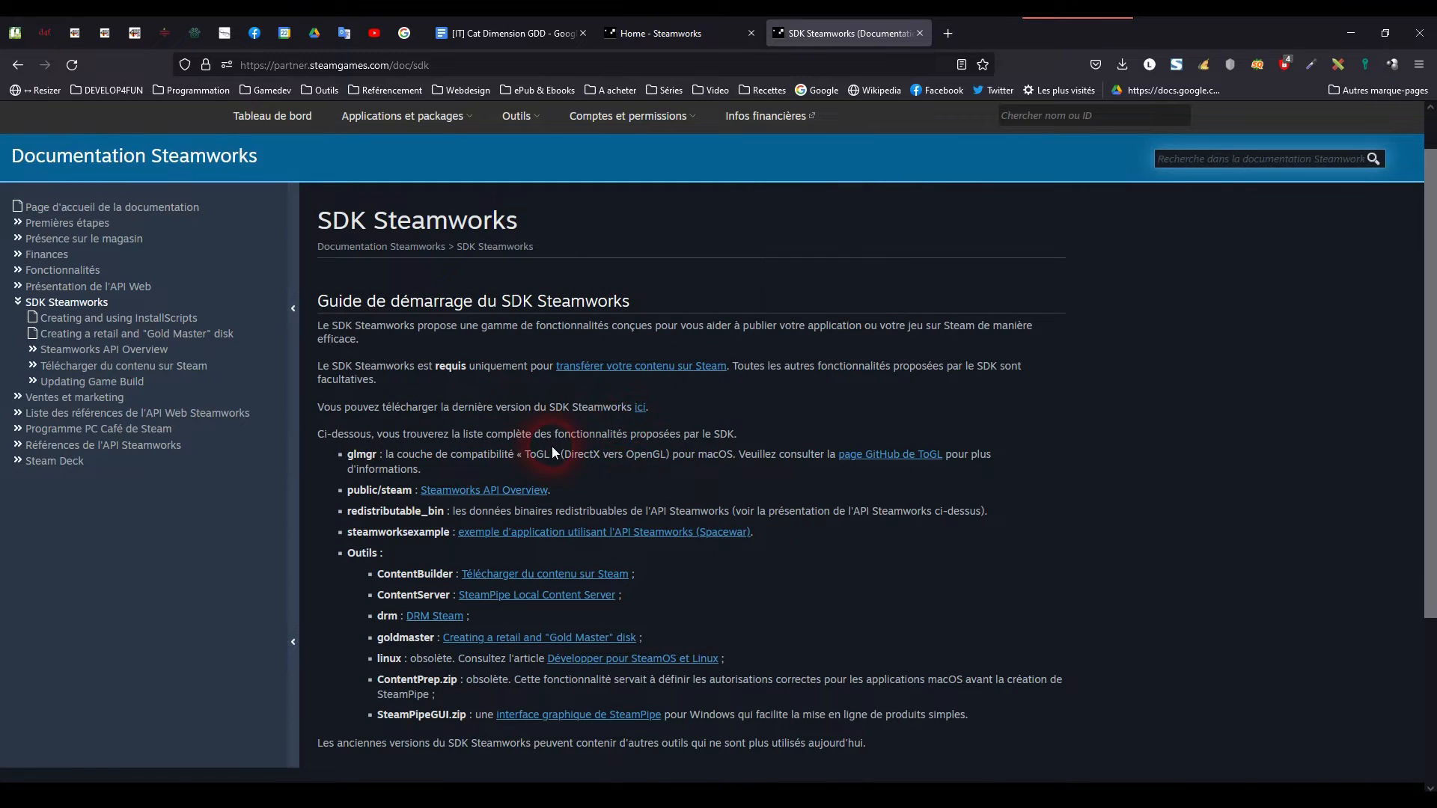
click(309, 68)
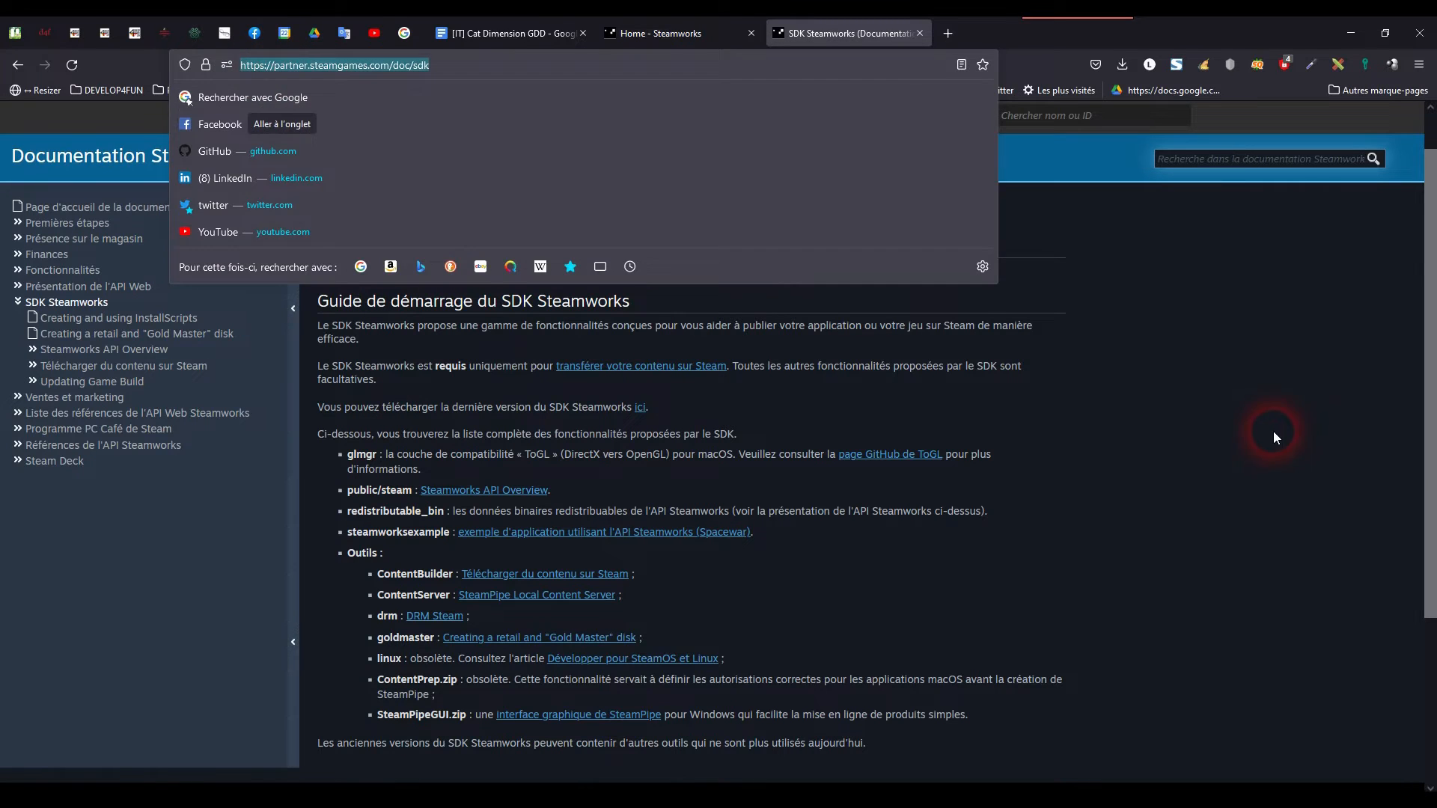
click(1242, 425)
scroll(1145, 410, down, 4)
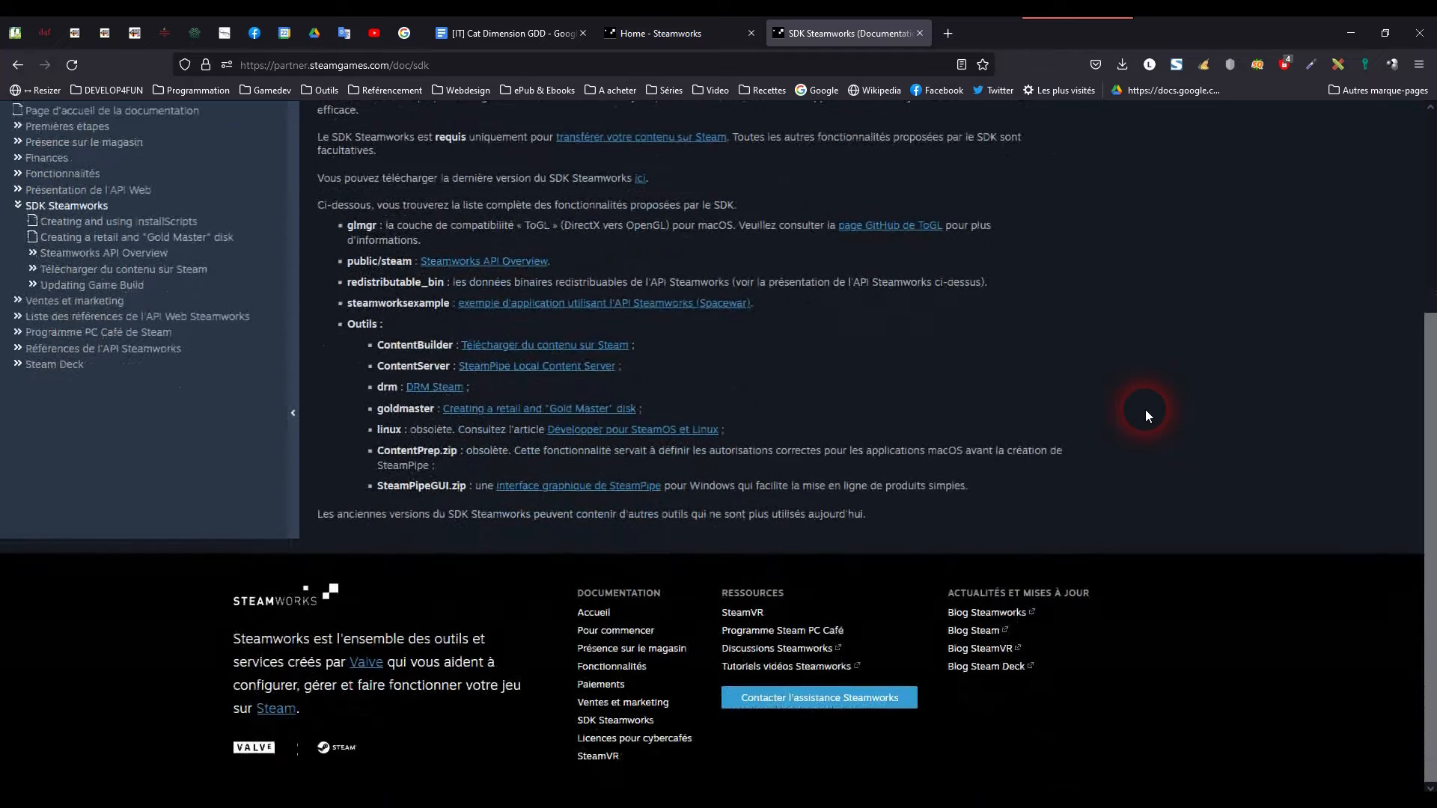
scroll(1145, 410, up, 5)
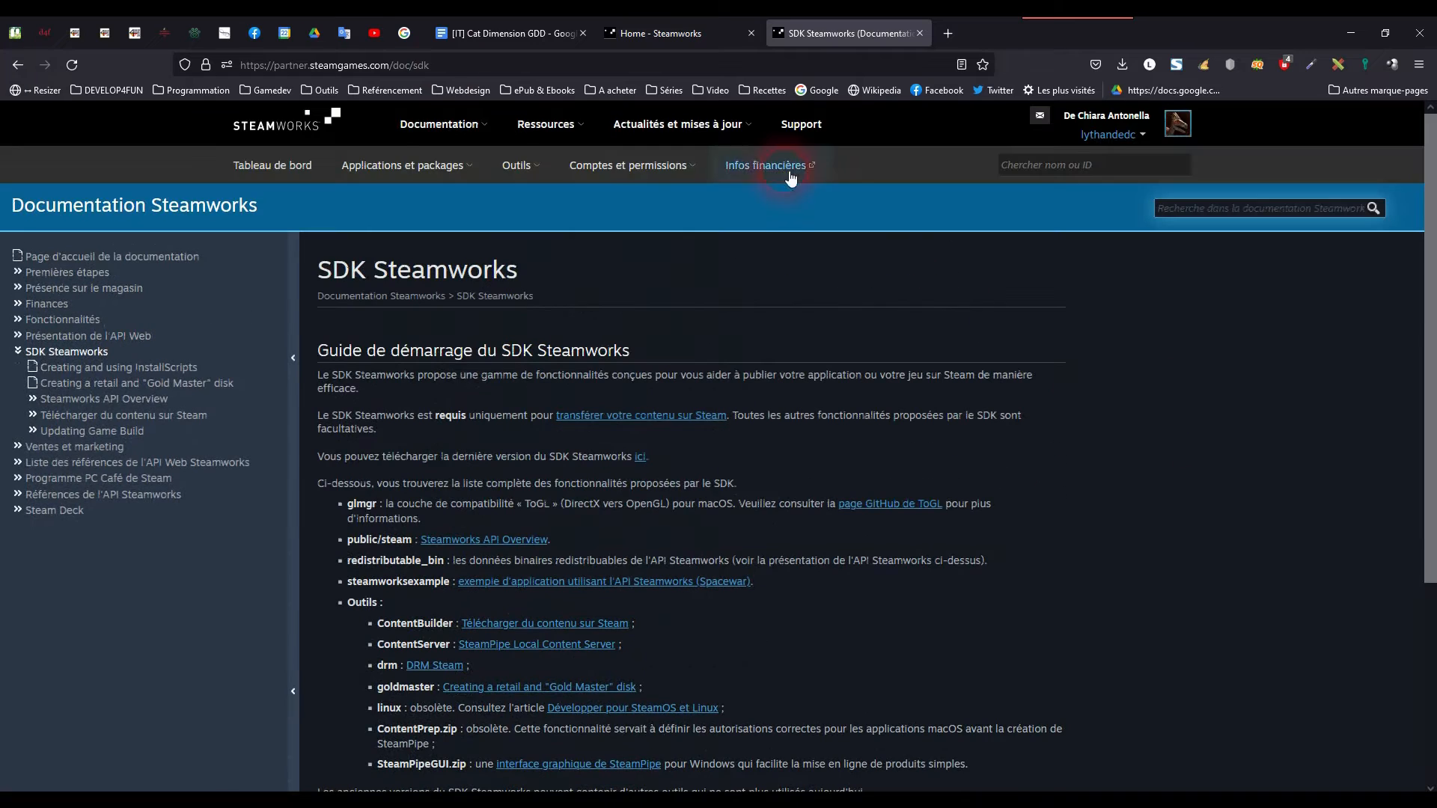
click(296, 67)
click(340, 69)
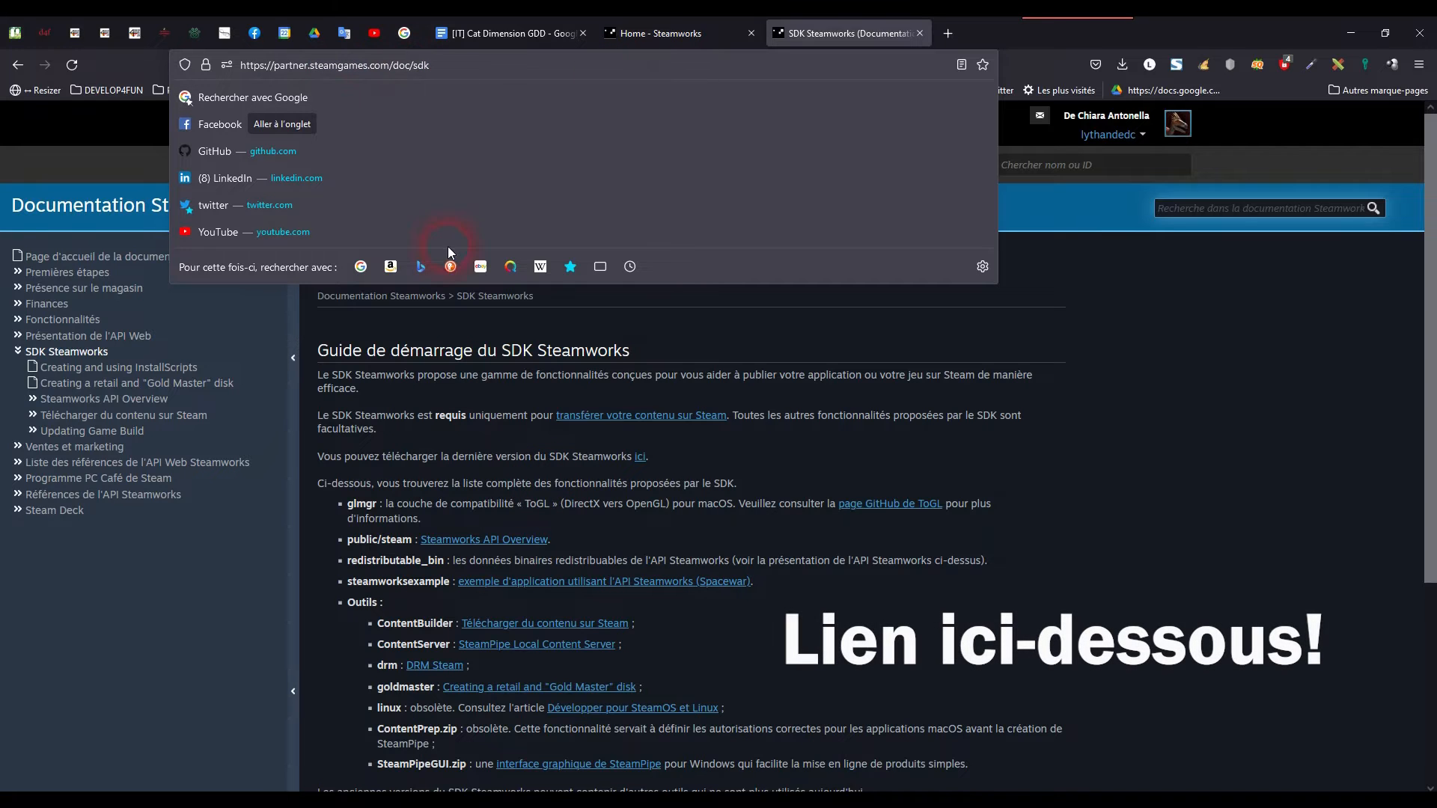
click(1088, 578)
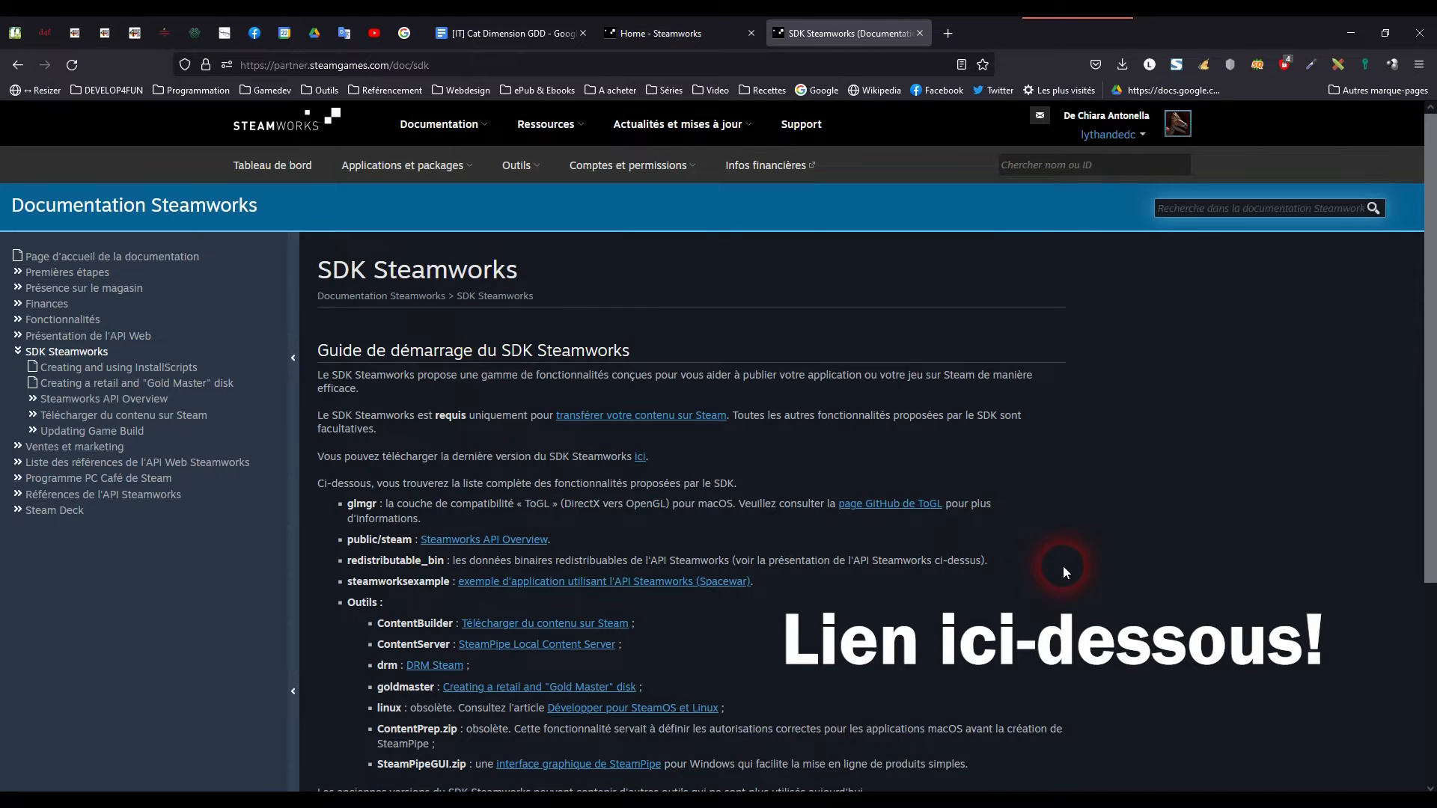
scroll(1063, 566, down, 2)
scroll(1063, 566, up, 2)
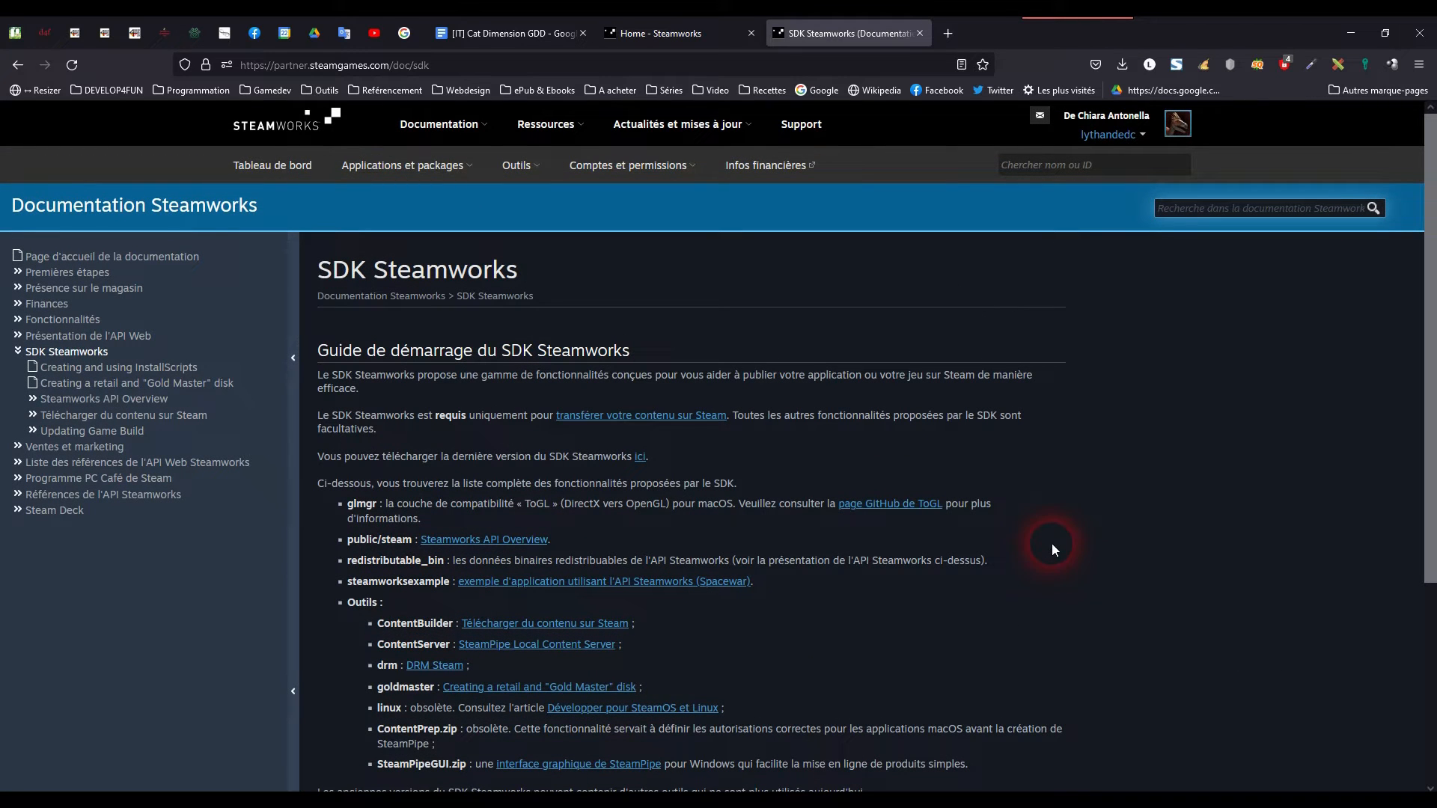
drag(550, 458, 603, 460)
click(636, 461)
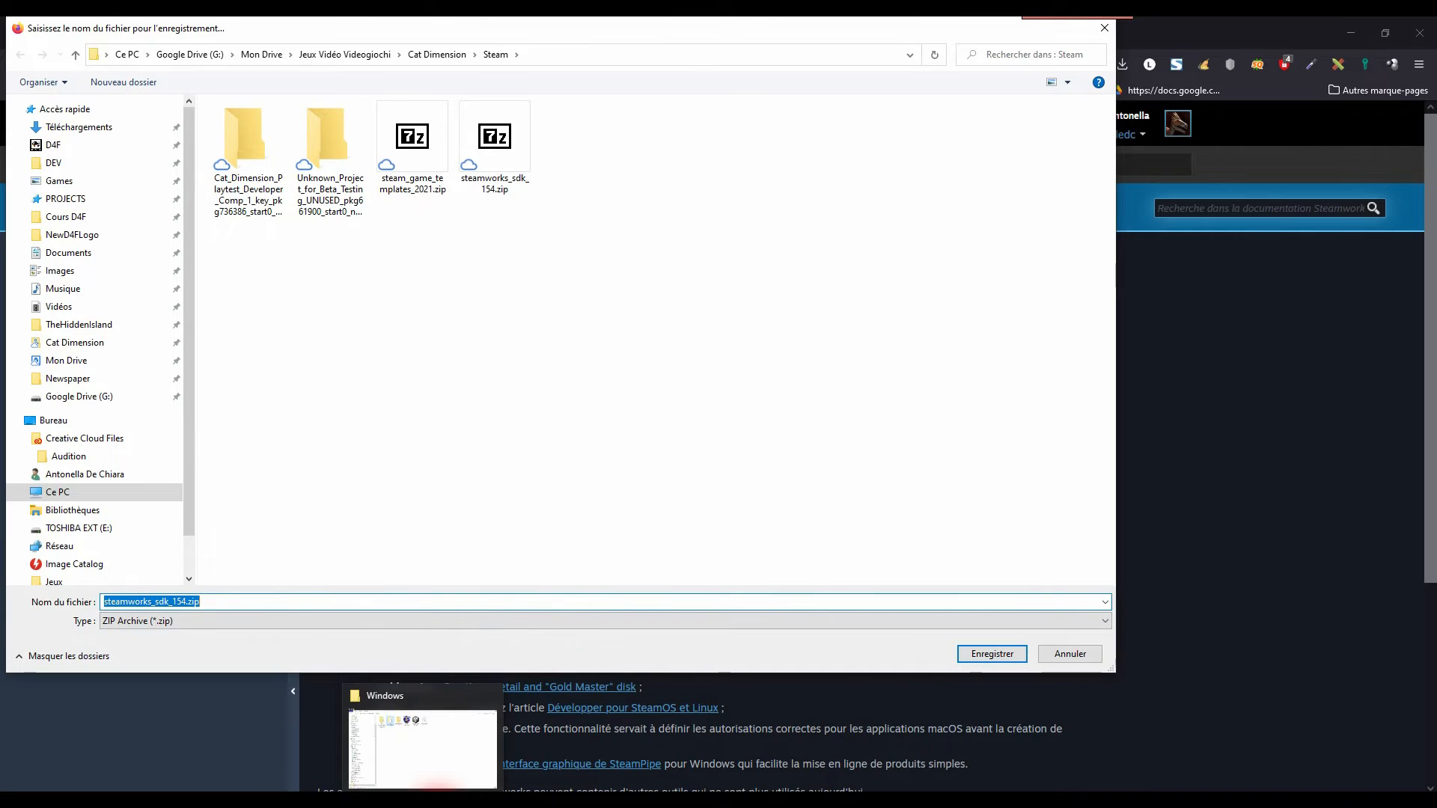
- Create an _OLD folder in CatDimension and drag the old sdk folder into it
click(438, 790)
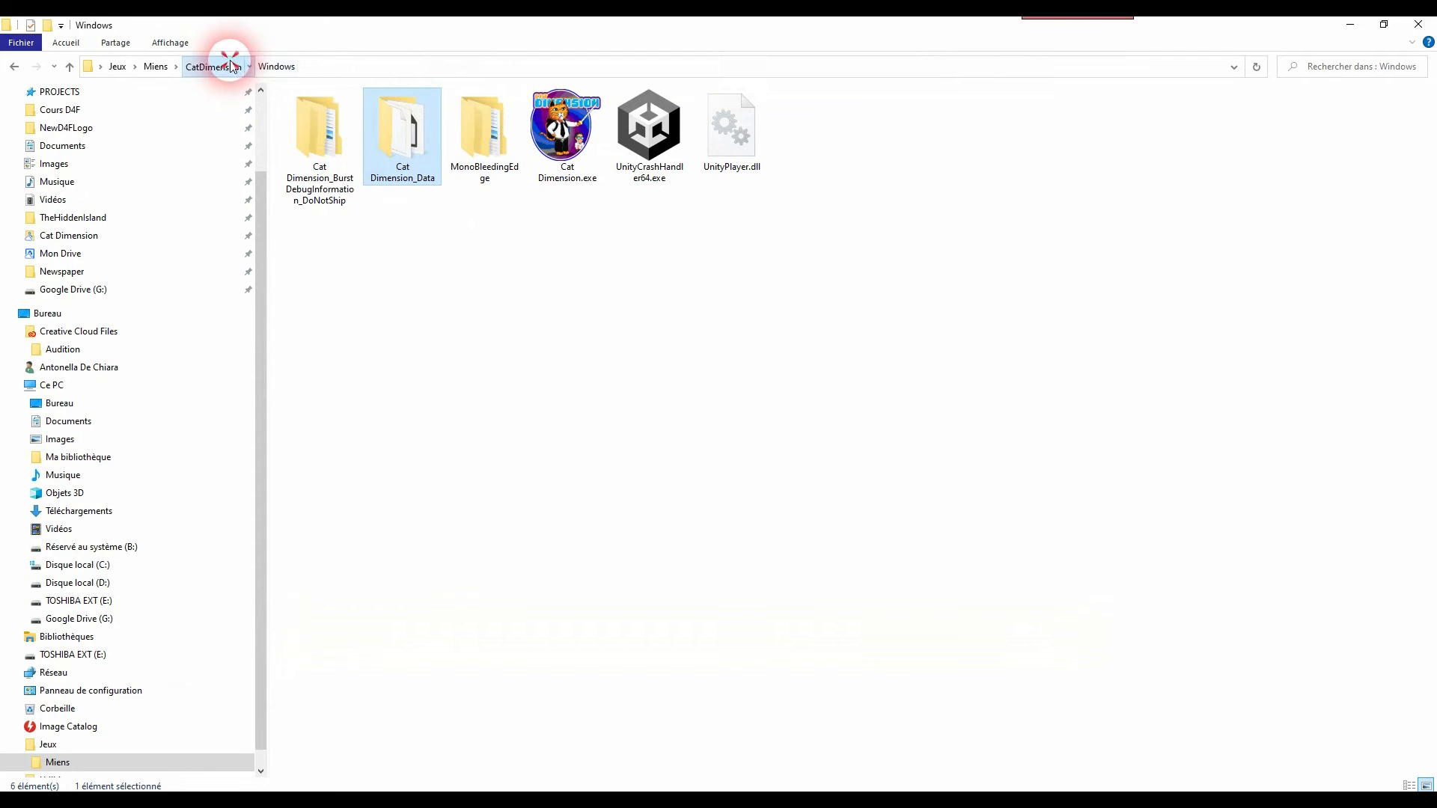
click(232, 66)
click(720, 268)
right_click(655, 202)
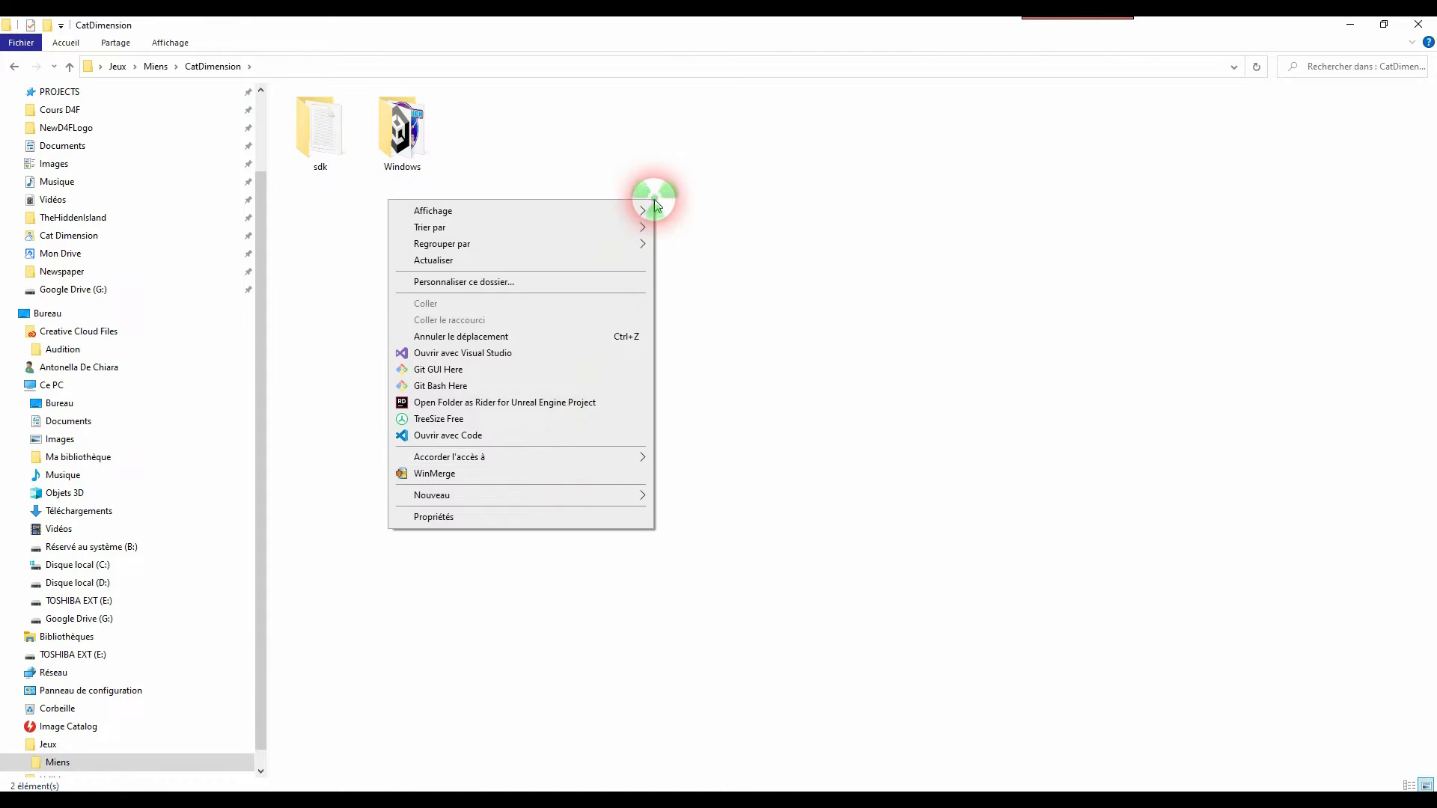
mouse_move(558, 494)
click(679, 500)
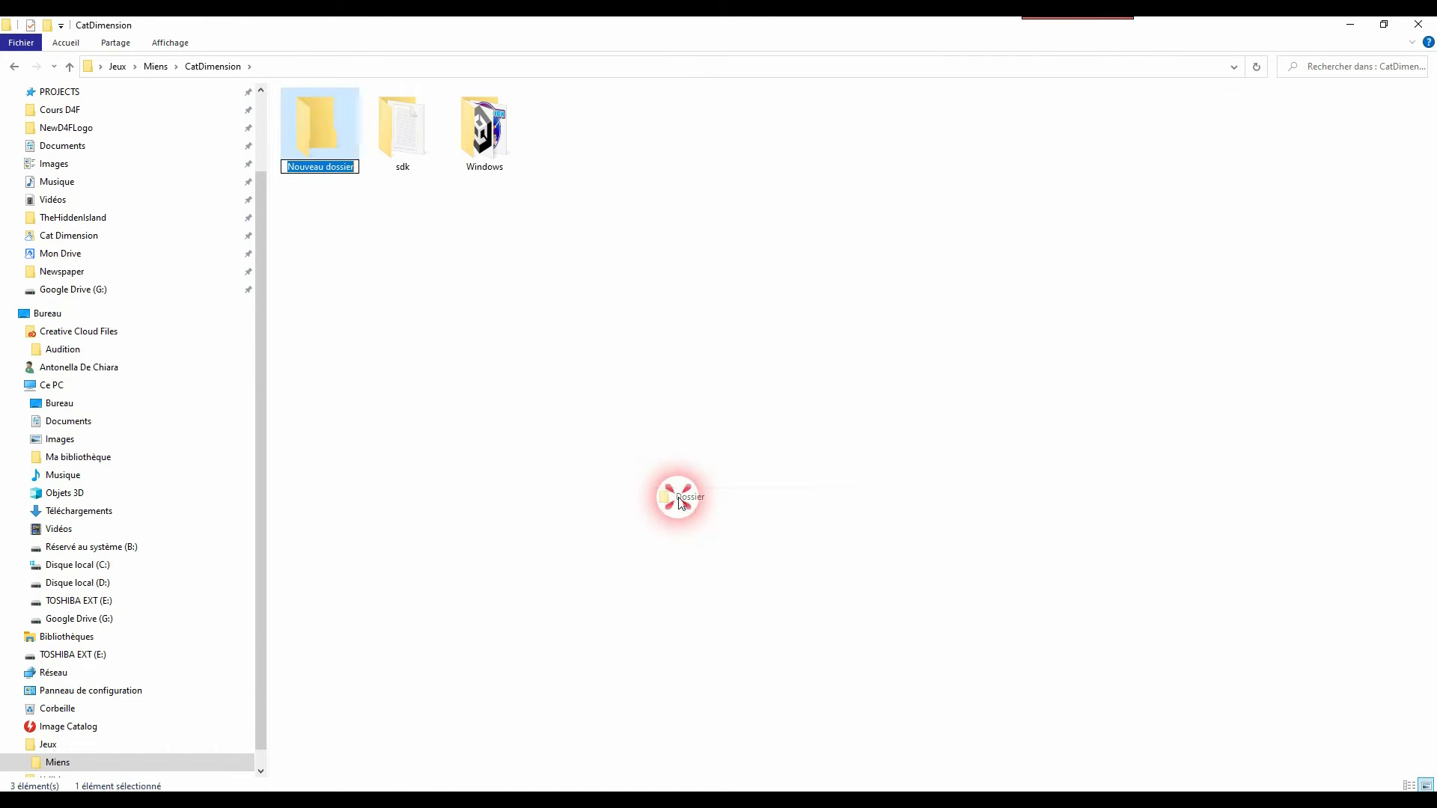
text(_OLD)
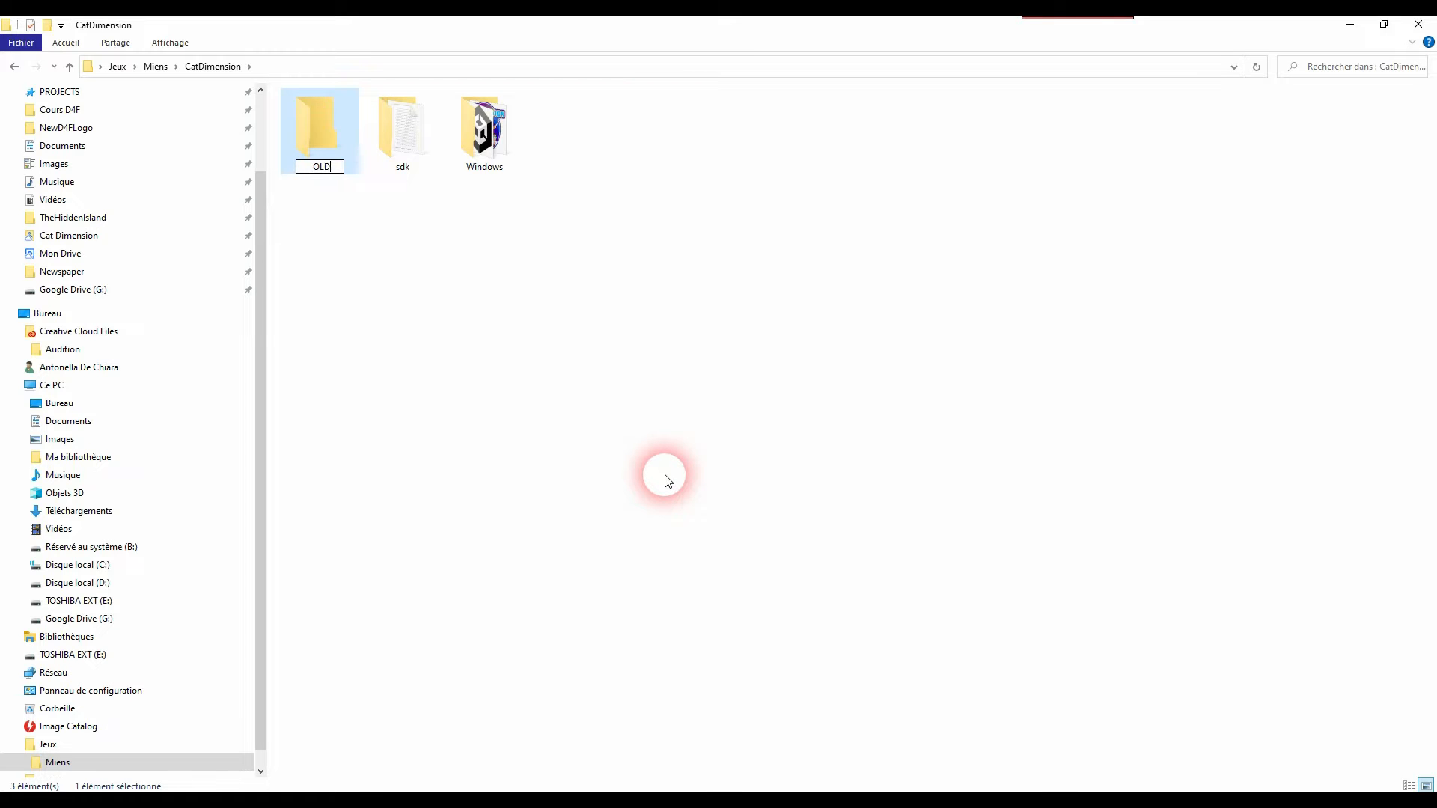
key(Return)
click(664, 466)
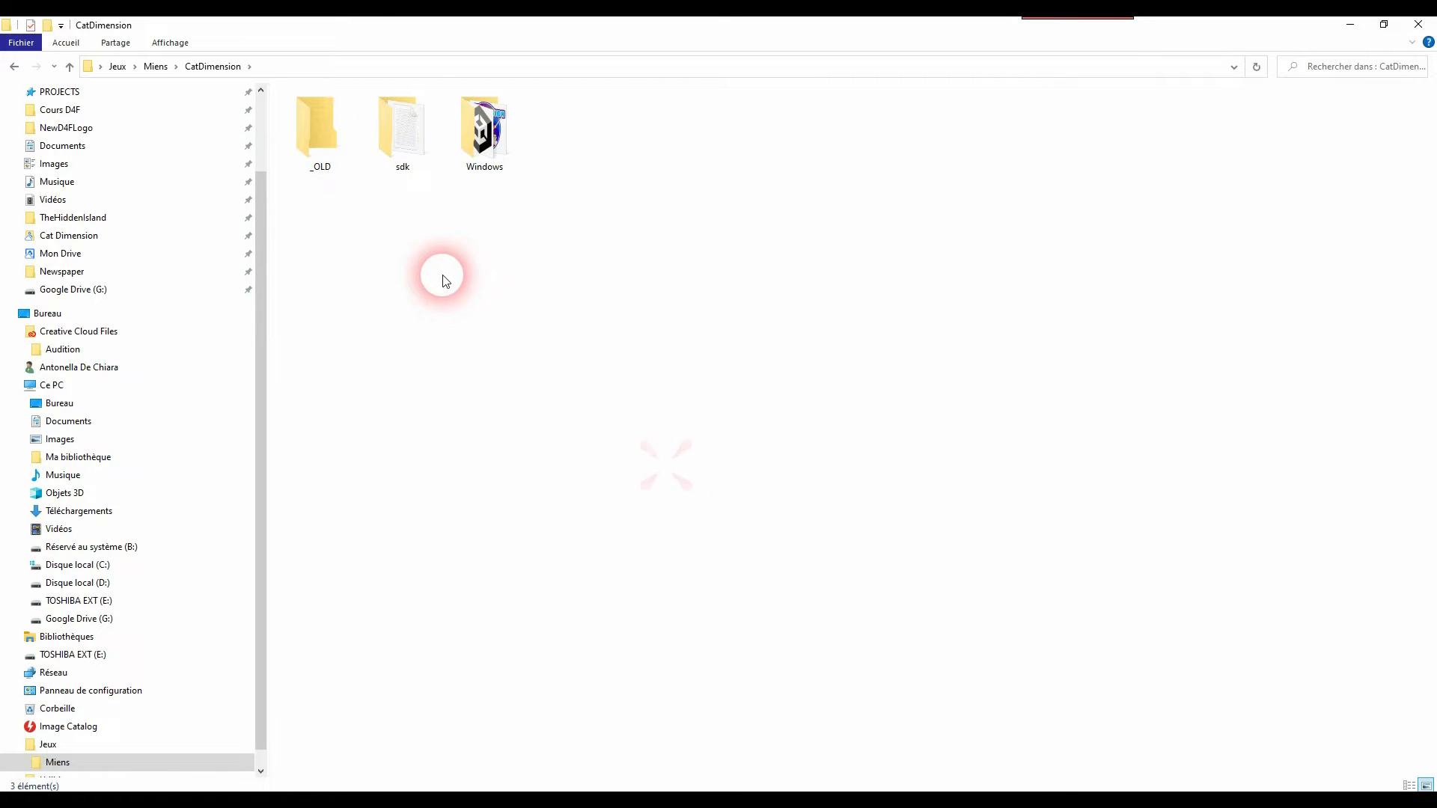
drag(404, 156, 294, 152)
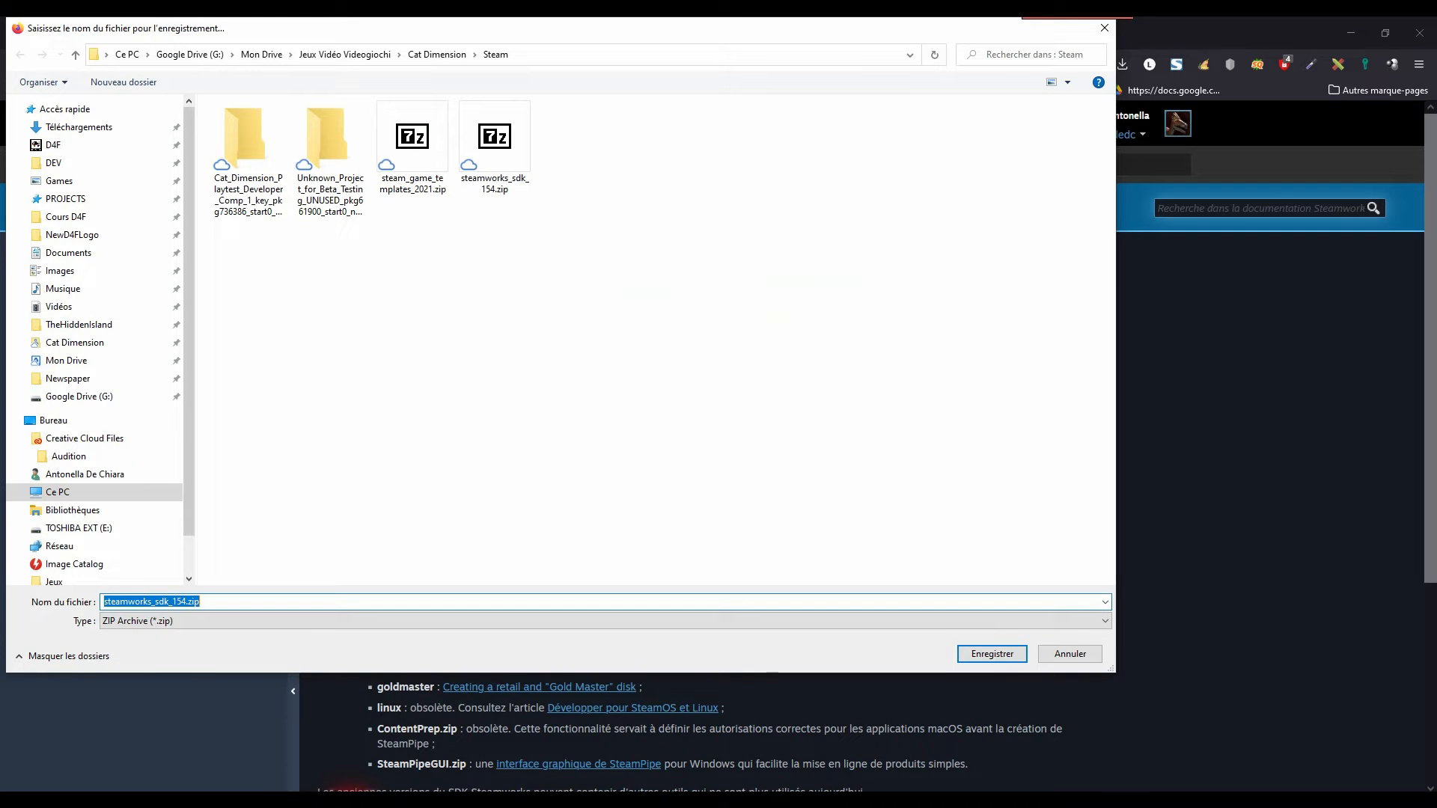
- Close the SteamPipe Build Uploader and retry moving sdk into _OLD past the folder-in-use warning
click(353, 800)
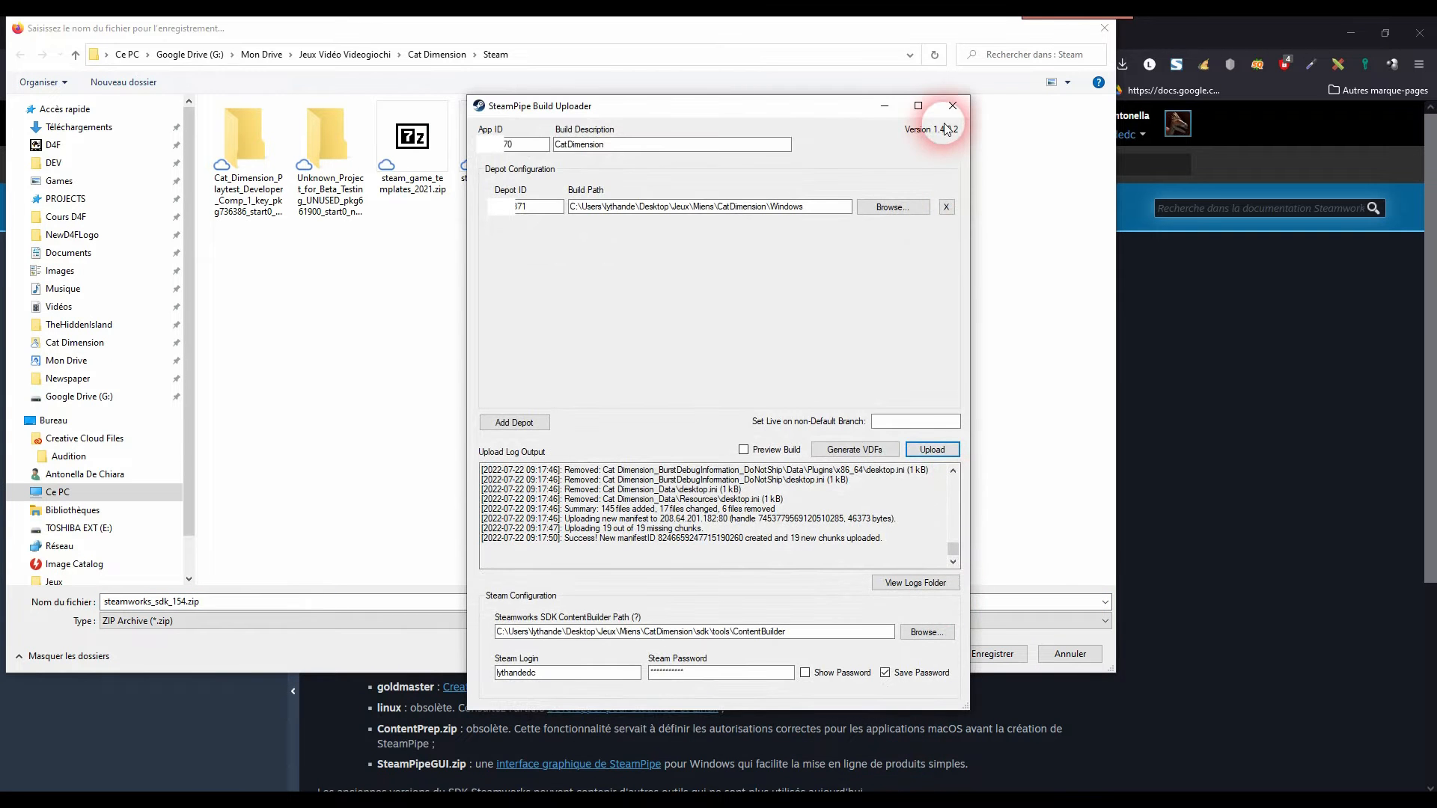
click(945, 114)
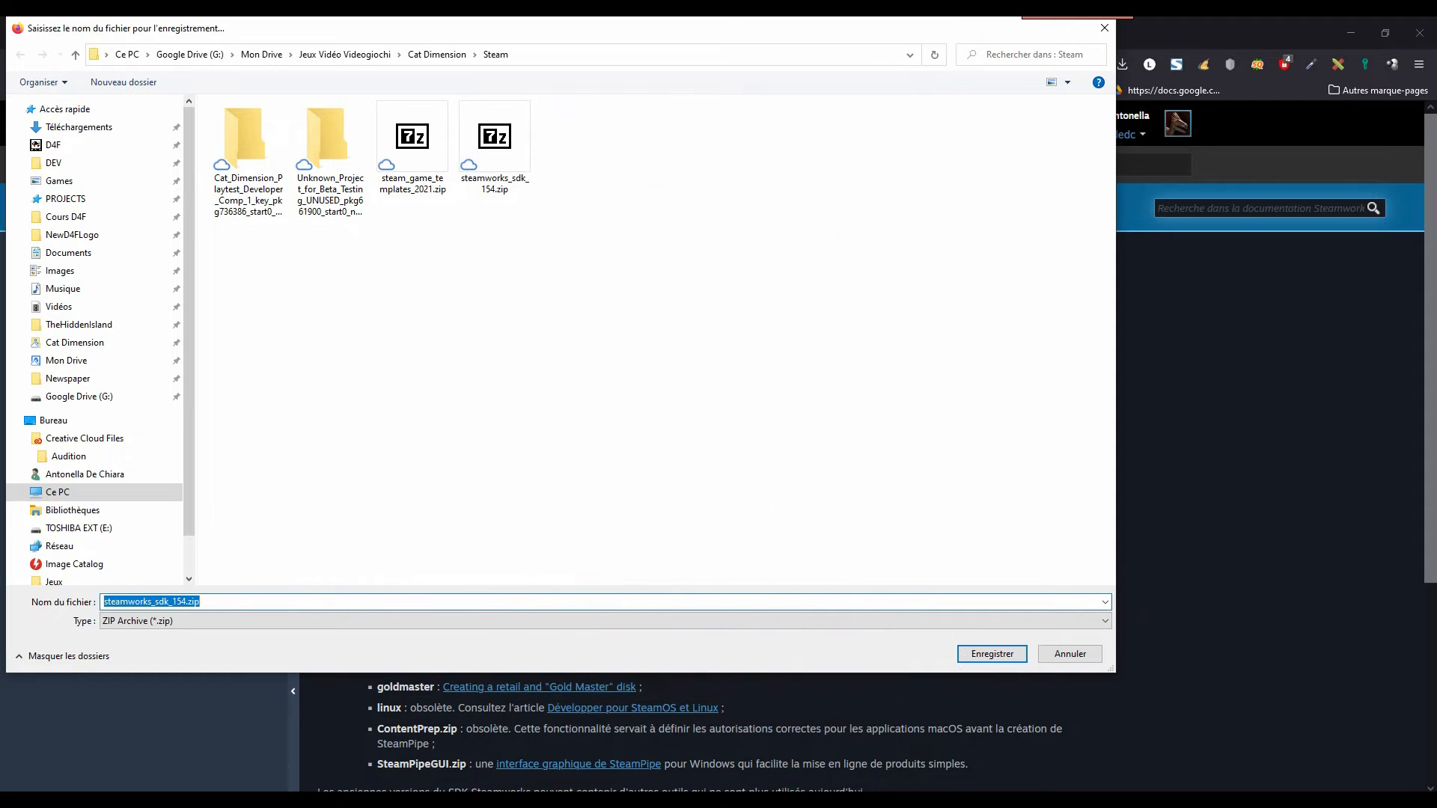
mouse_move(423, 799)
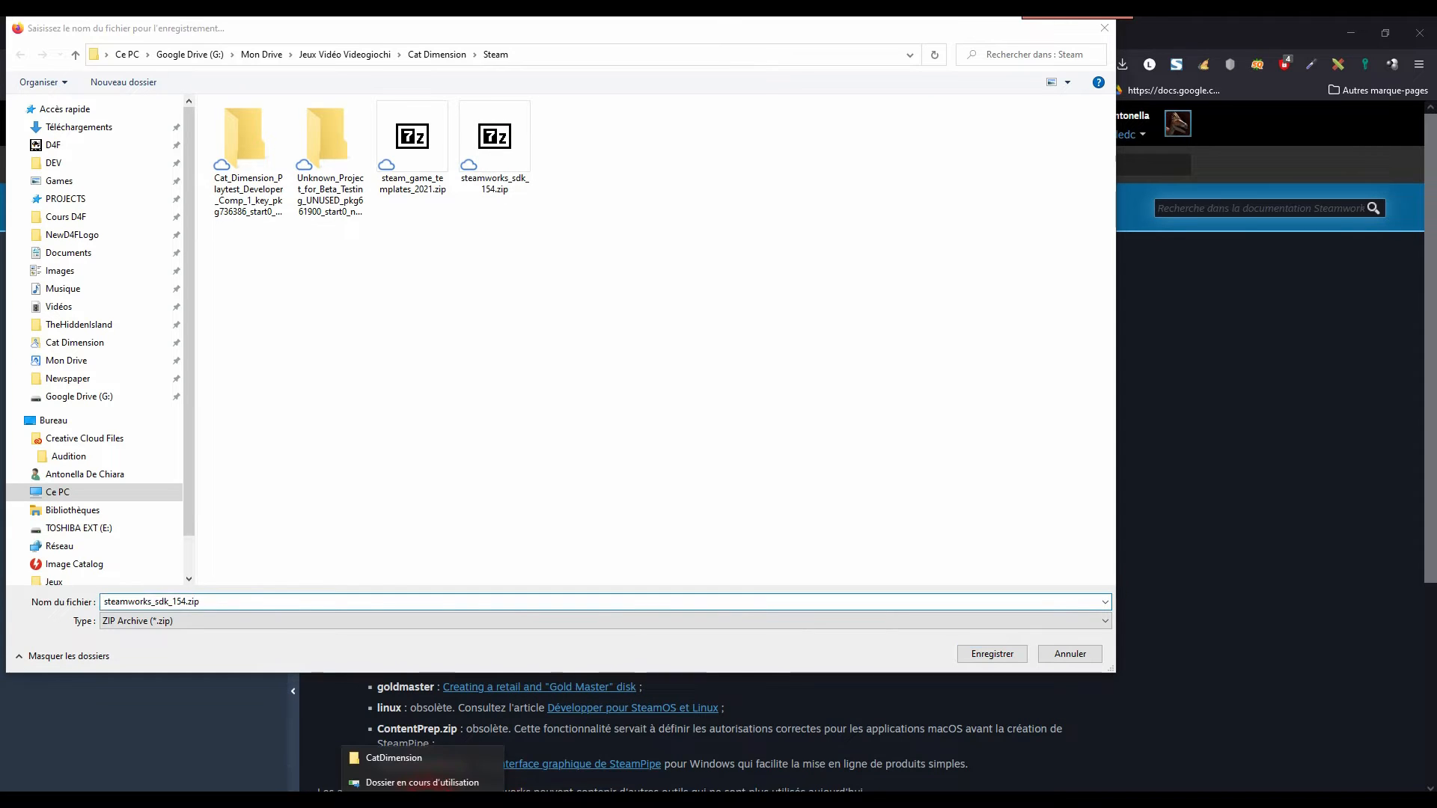
click(442, 757)
click(514, 67)
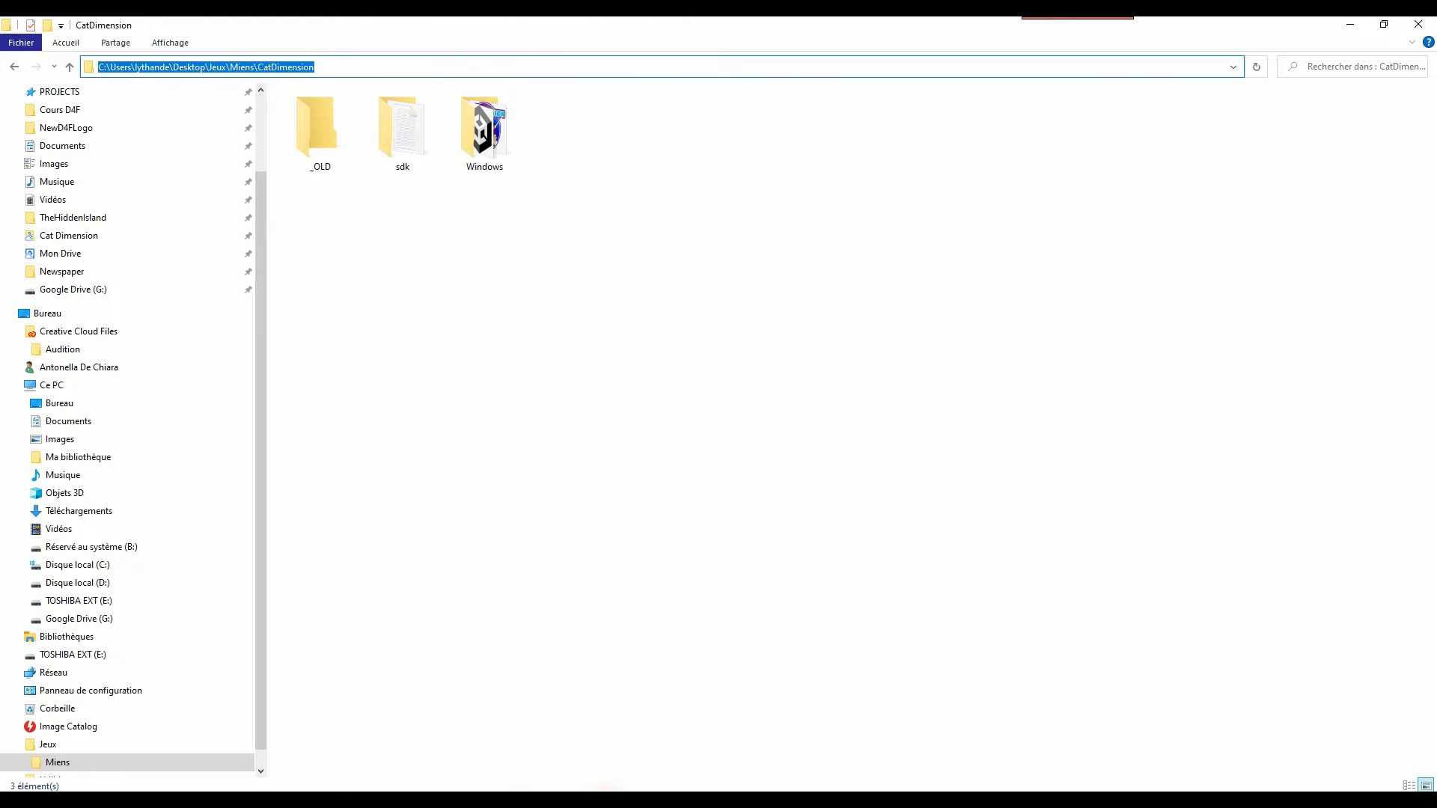
click(434, 799)
click(433, 782)
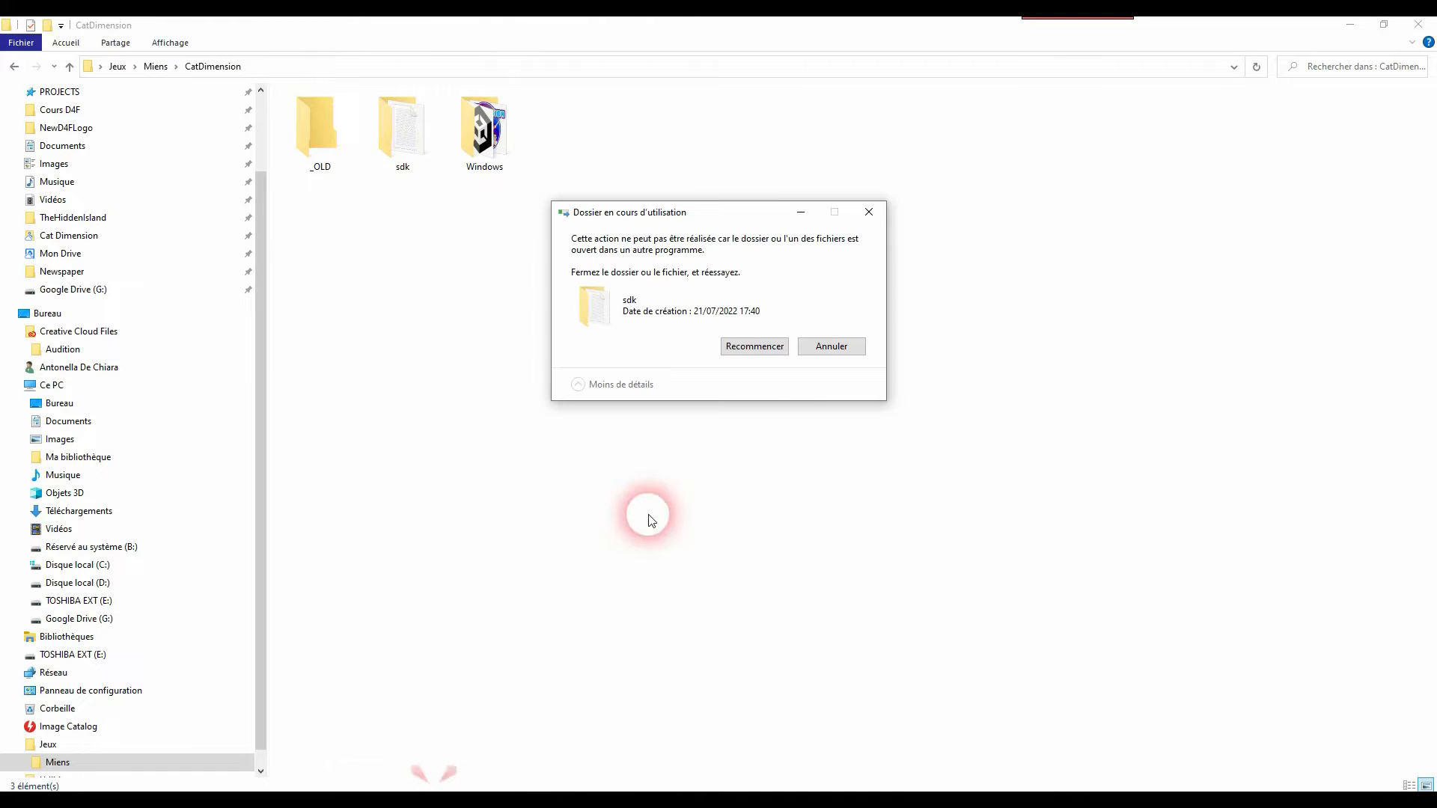
click(770, 353)
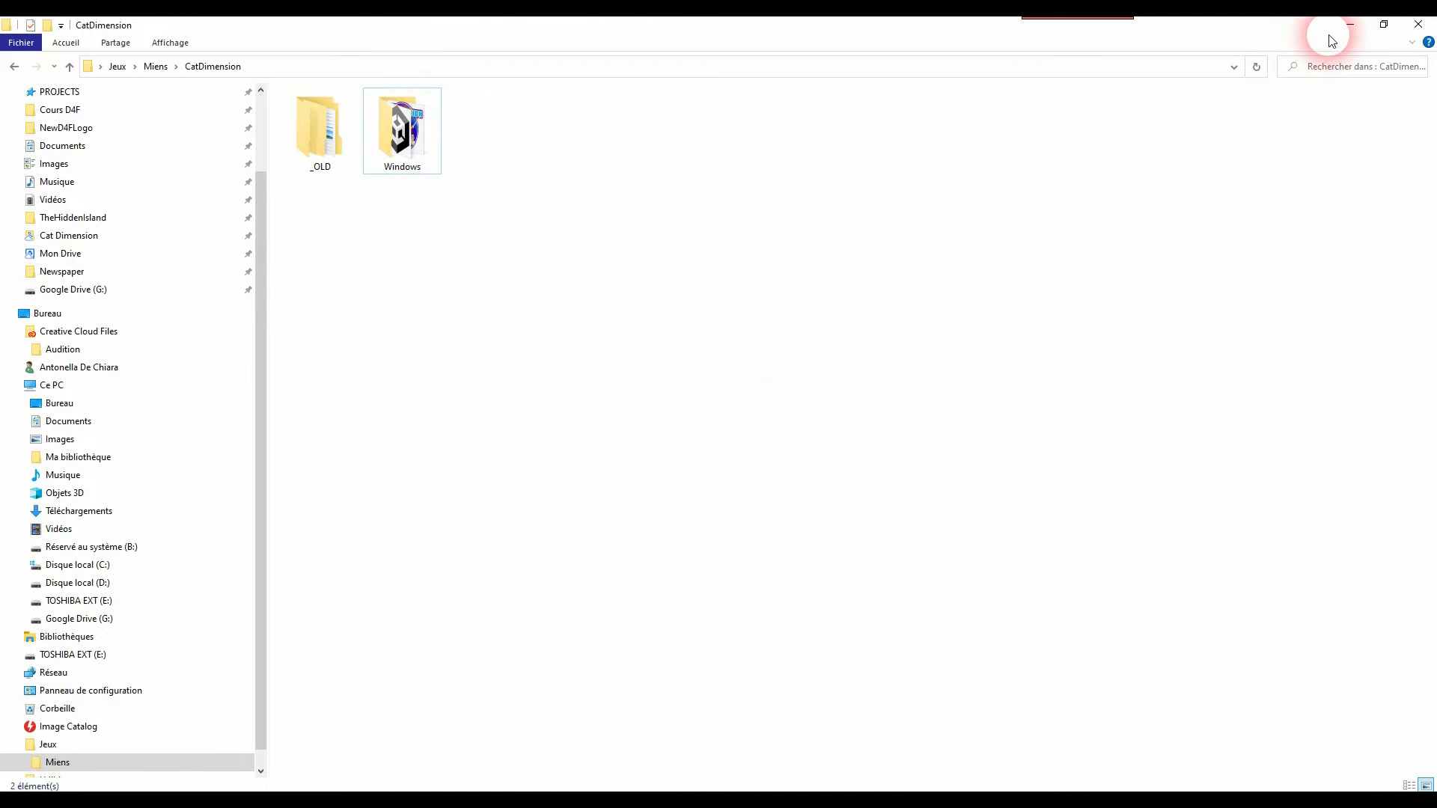
click(1353, 22)
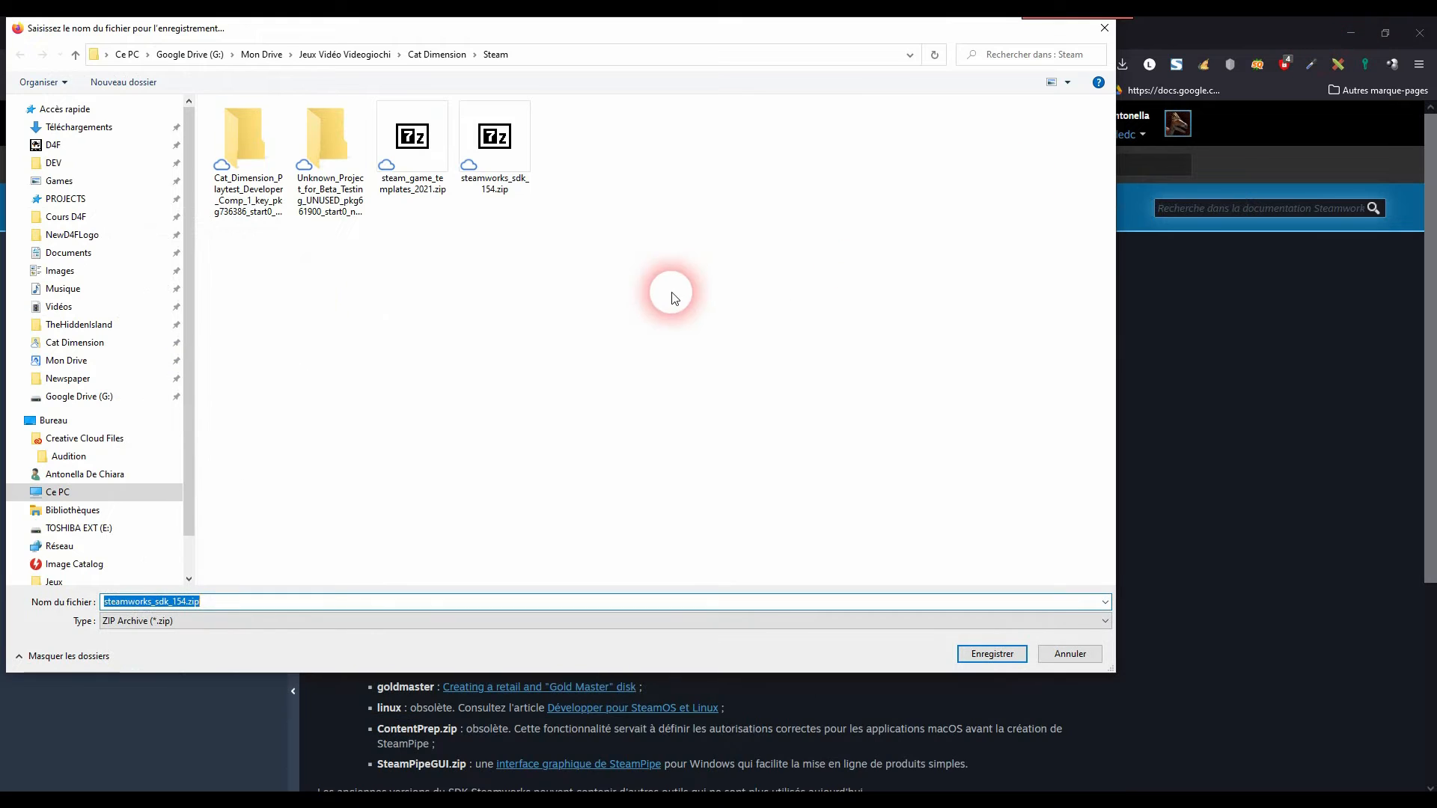
- Save steamworks_sdk_154.zip into the CatDimension folder and close the SDK documentation tab
click(586, 55)
text(C:\Users\Antonella\Desktop\Jeux\Miens\CatDimension)
key(Return)
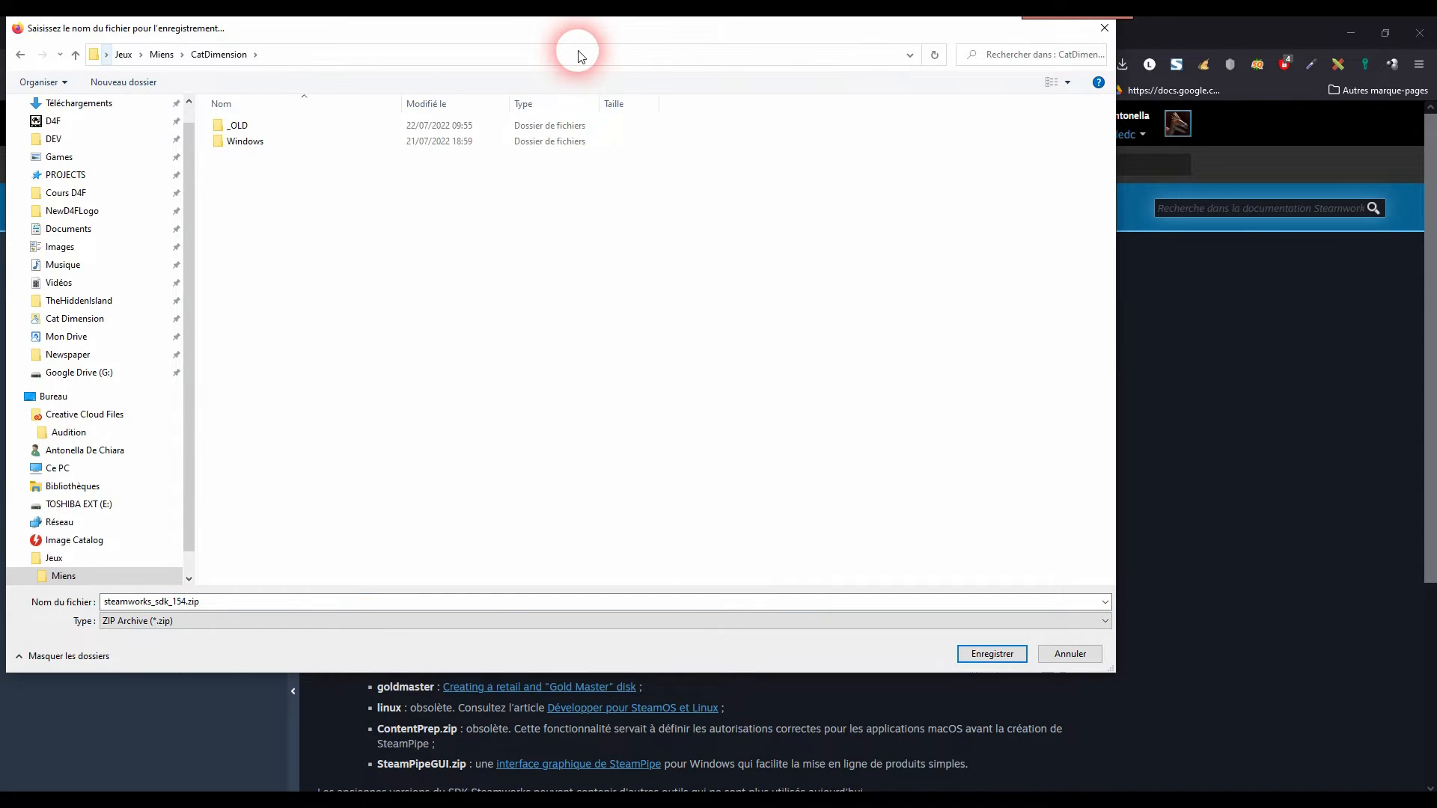
click(964, 653)
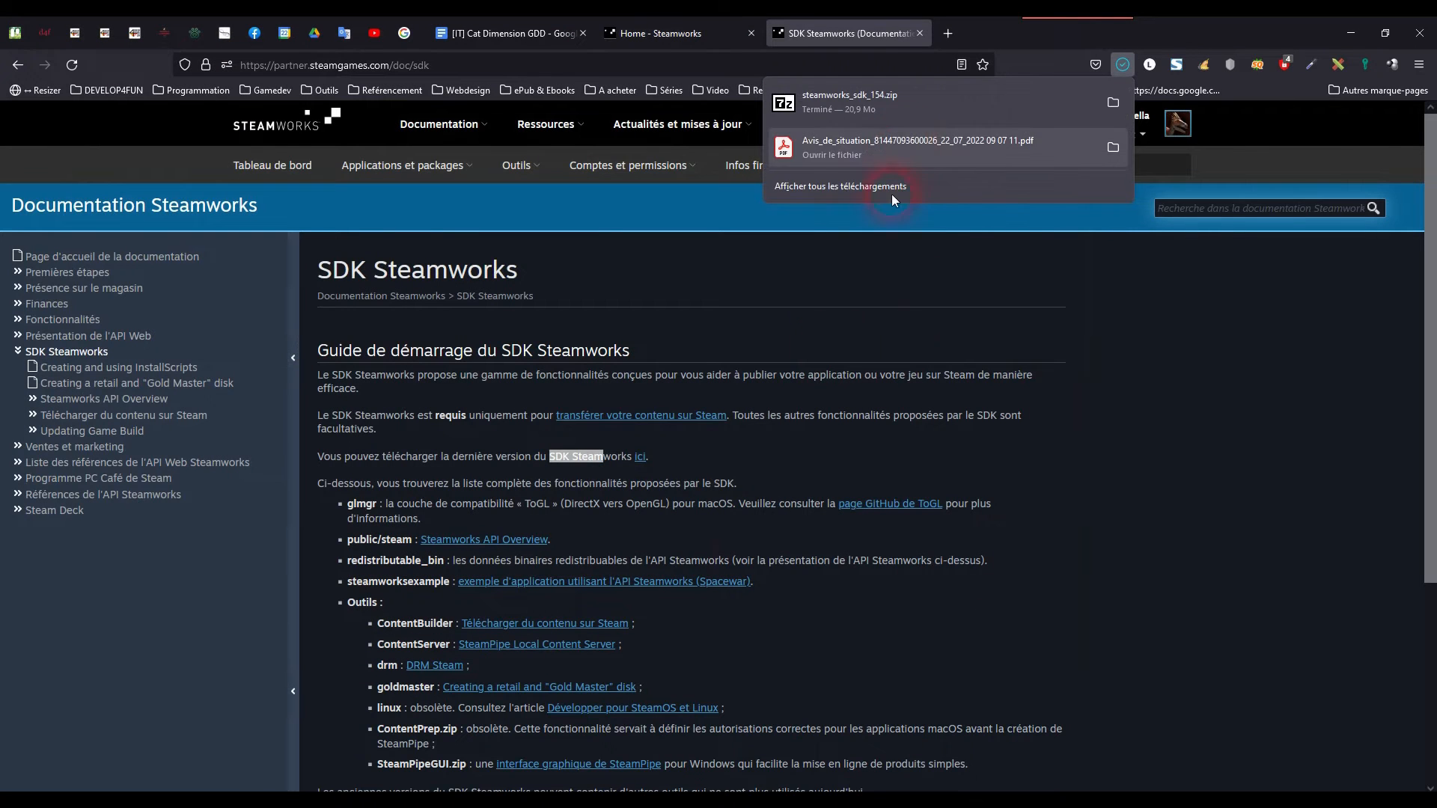
click(920, 33)
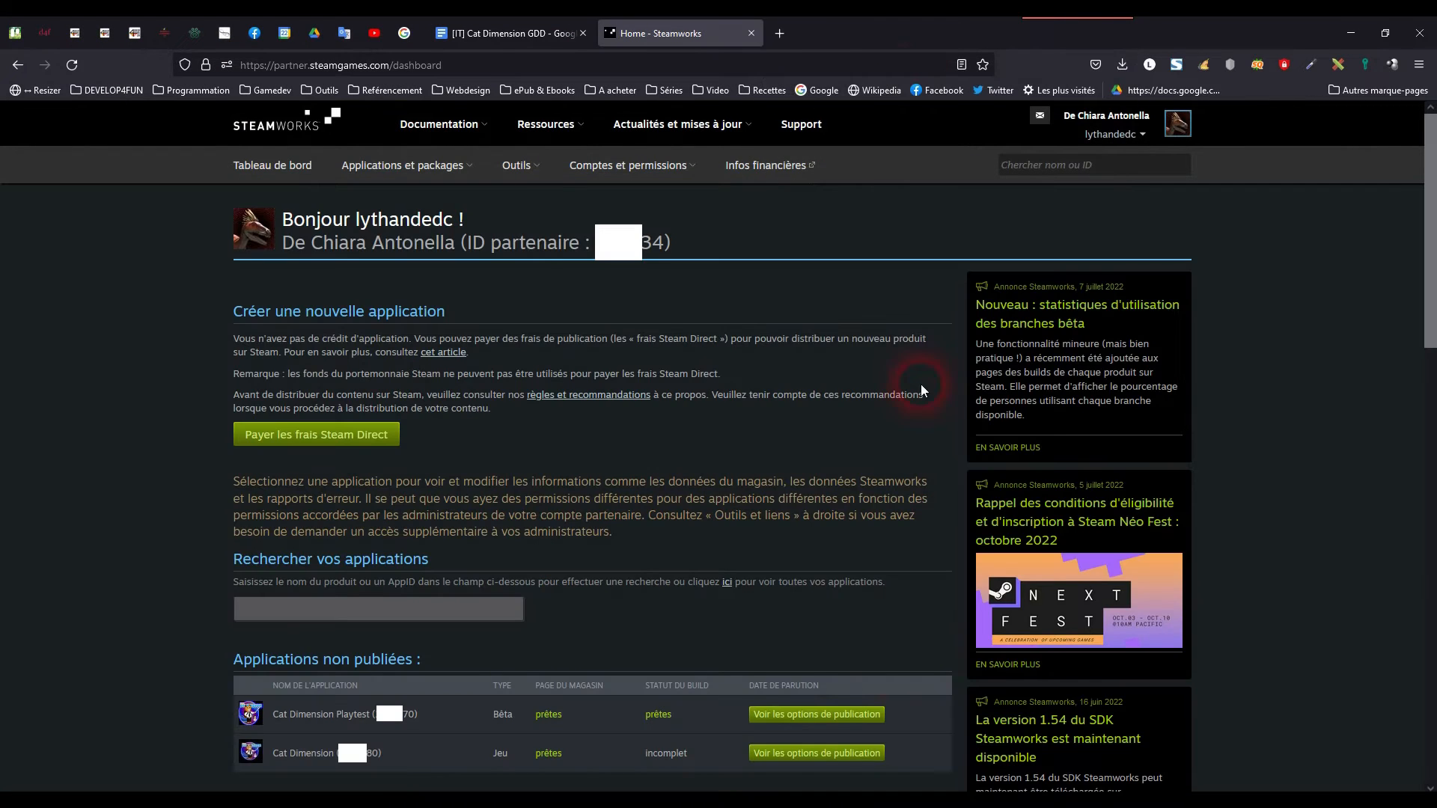
click(437, 805)
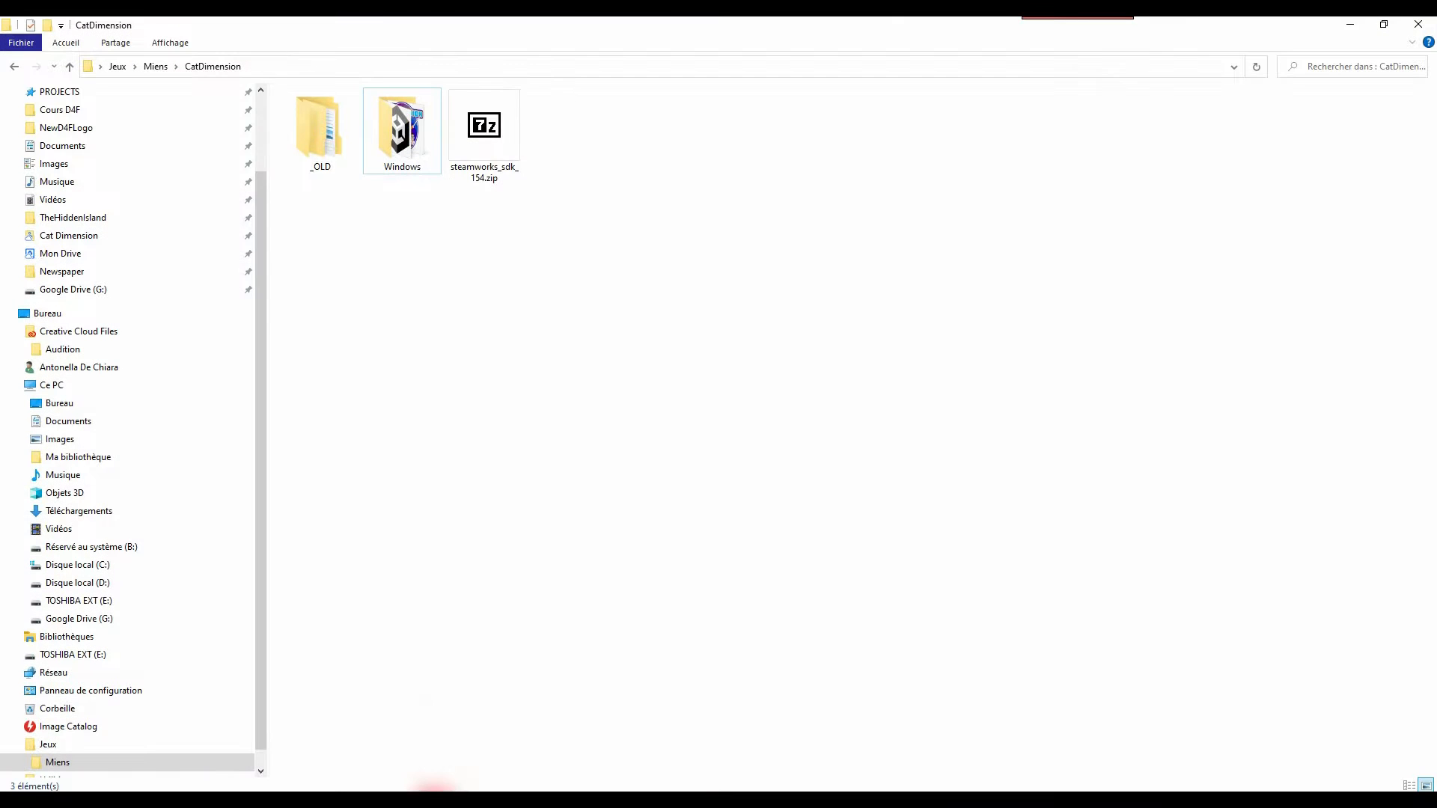
- Extract the sdk folder from steamworks_sdk_154.zip into CatDimension and close the archive
double_click(501, 154)
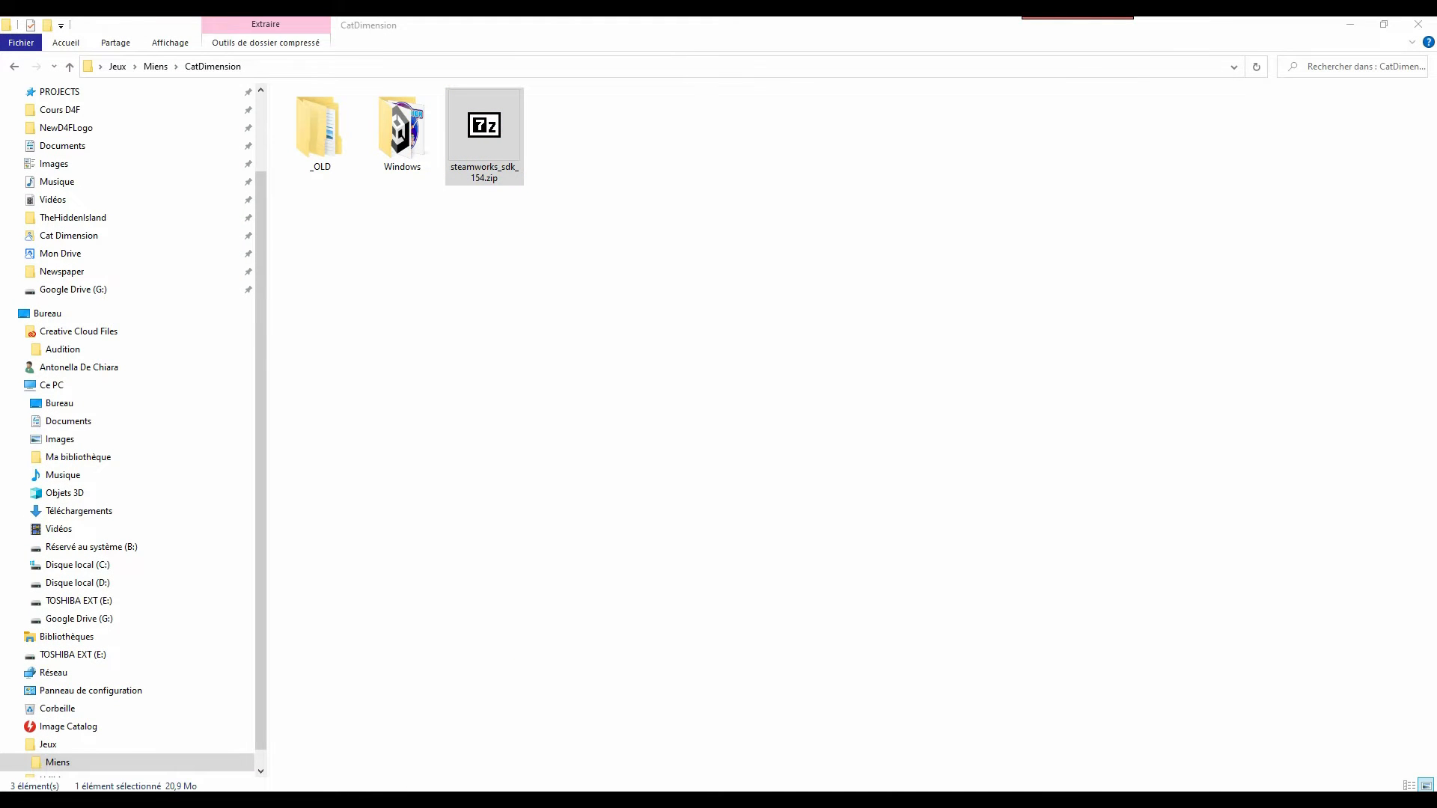
drag(715, 367, 1383, 338)
drag(517, 444, 423, 324)
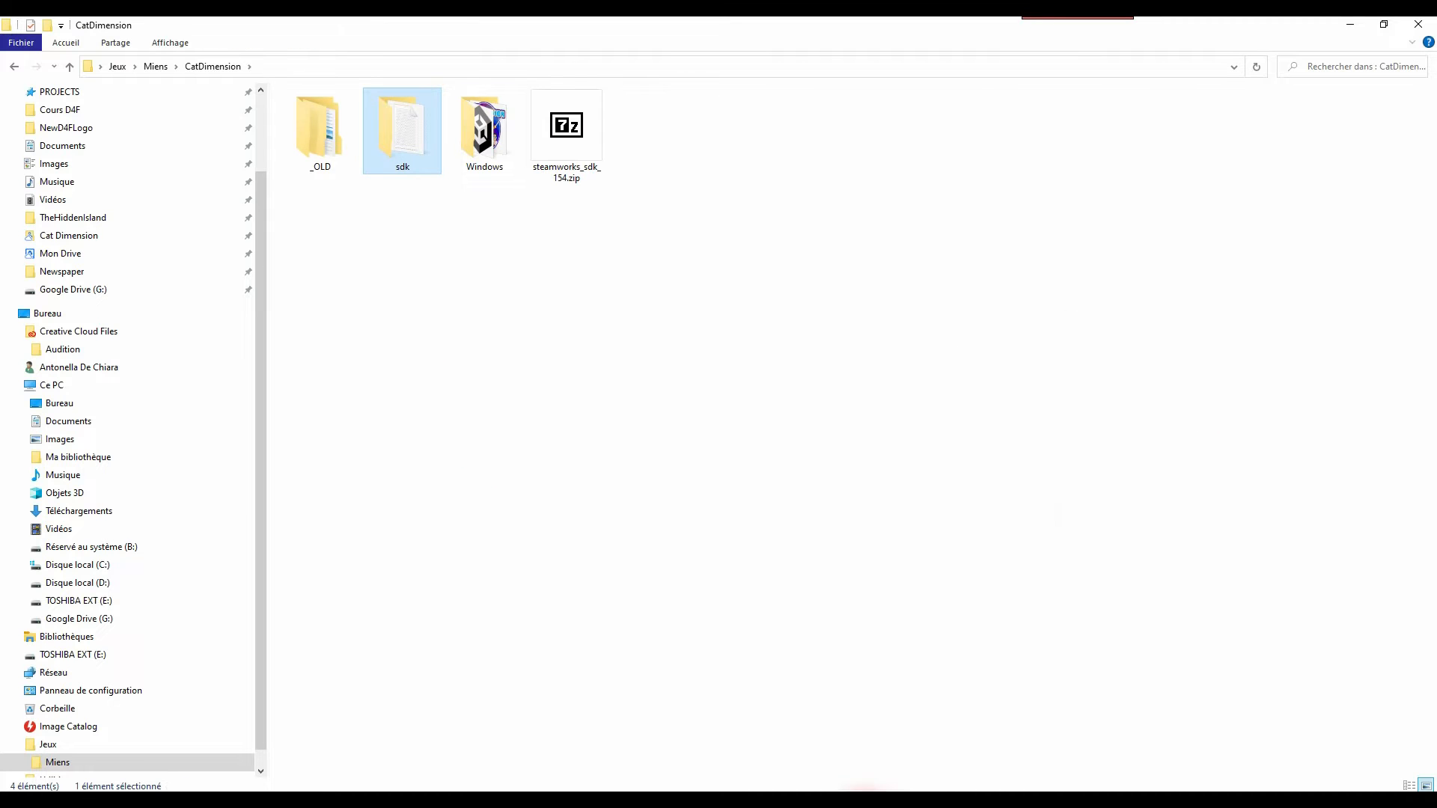
click(917, 790)
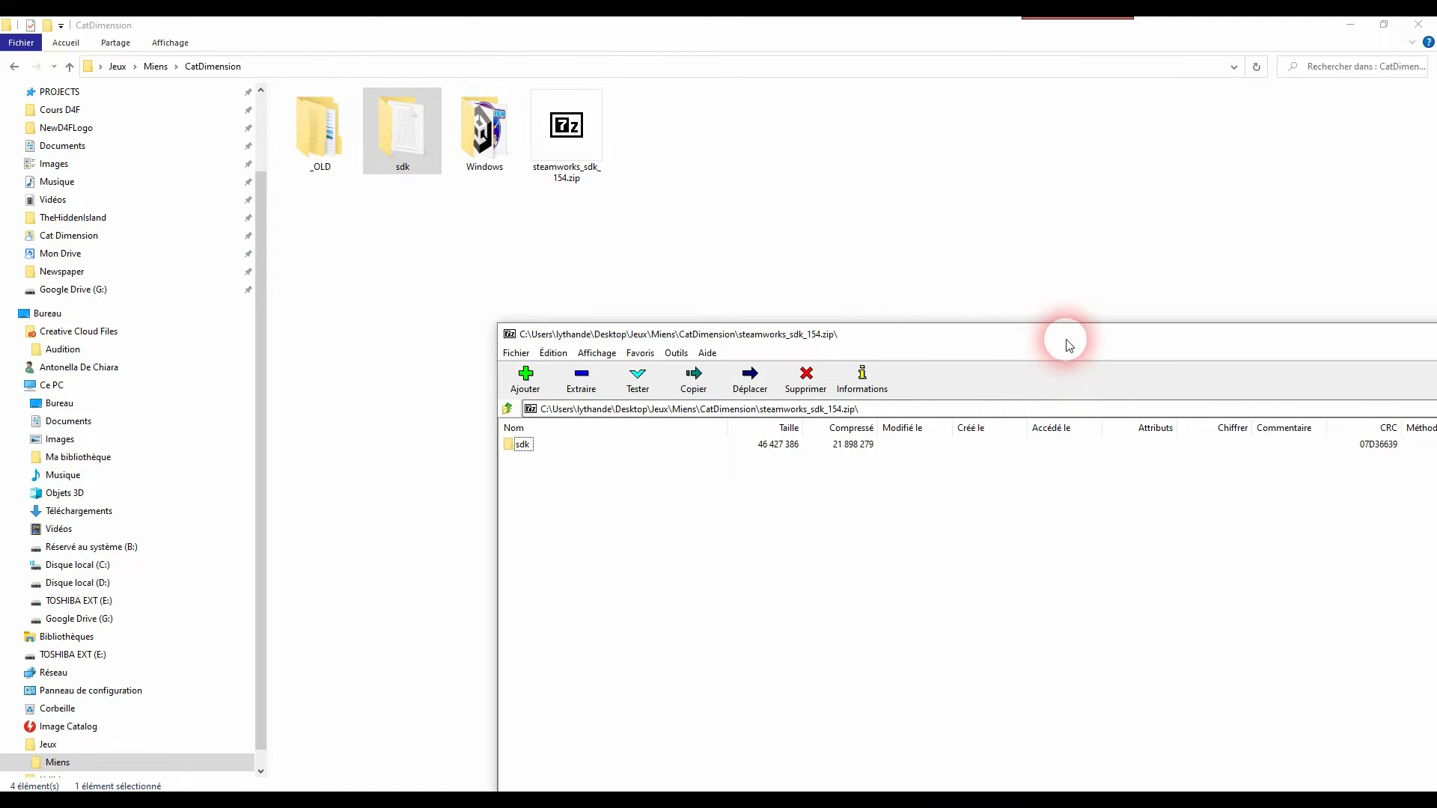
drag(1065, 341, 724, 424)
click(1196, 416)
click(1058, 434)
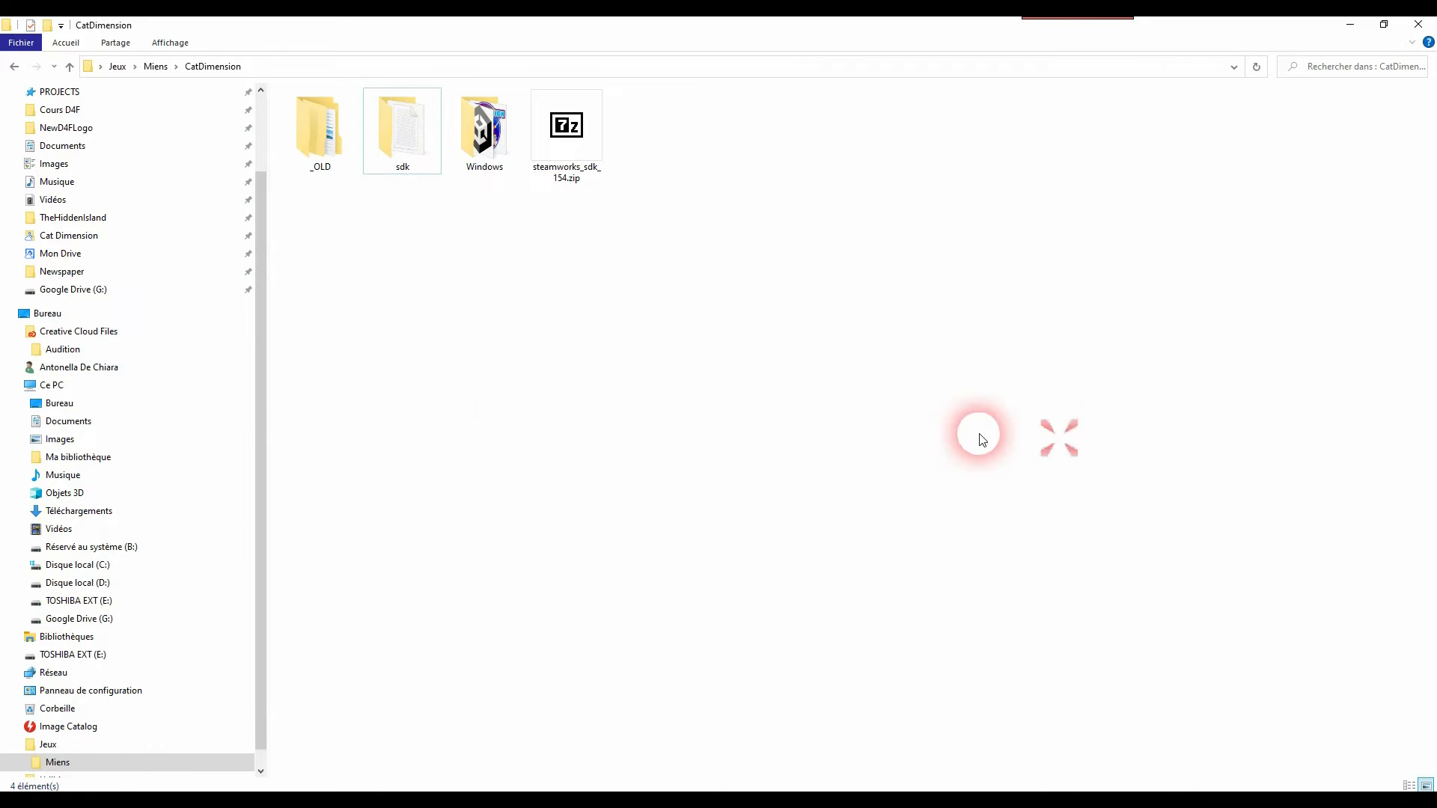
- Open sdk\tools and extract SteamPipeGUI.exe from SteamPipeGUI.zip into that folder
double_click(399, 149)
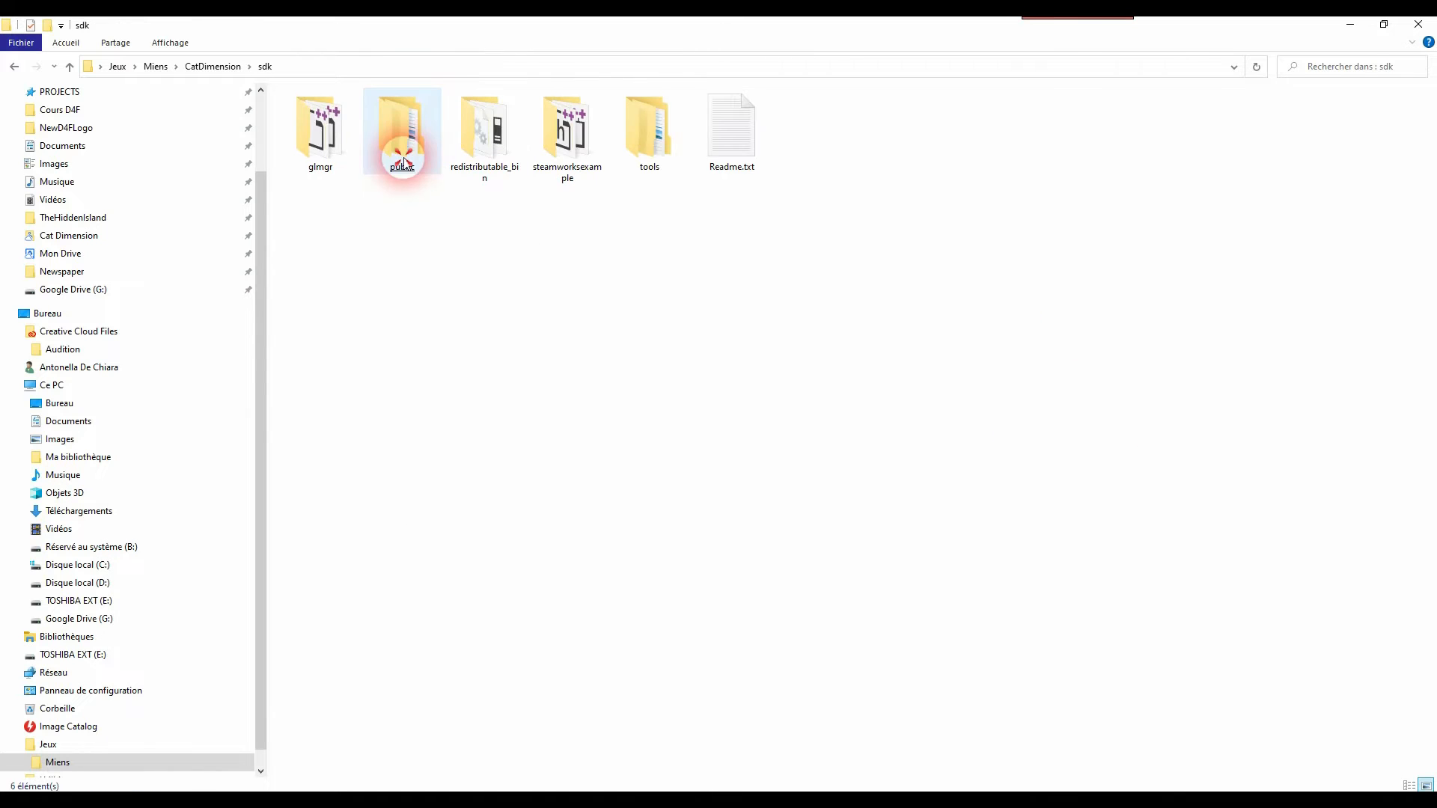
right_click(818, 262)
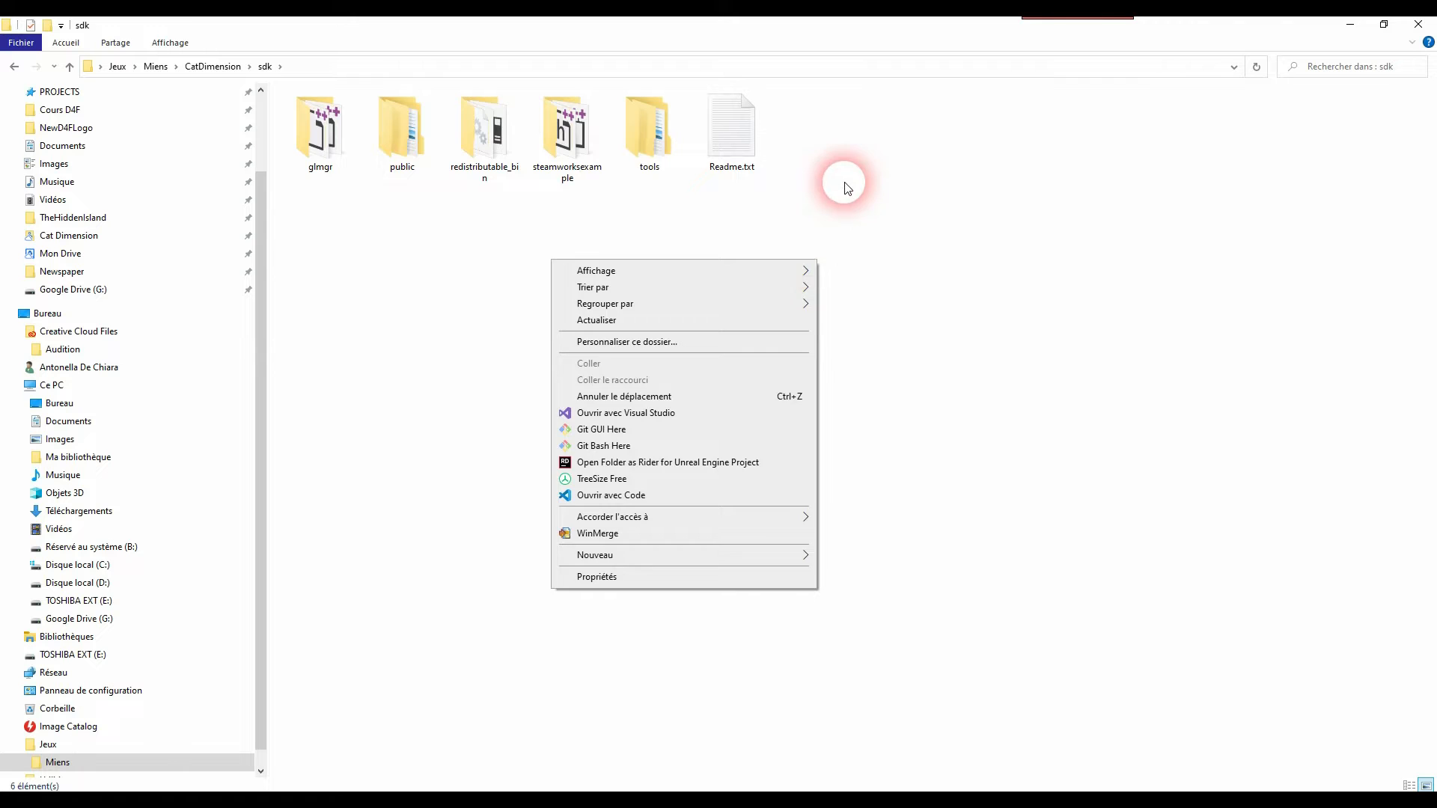
click(801, 180)
click(649, 166)
double_click(648, 166)
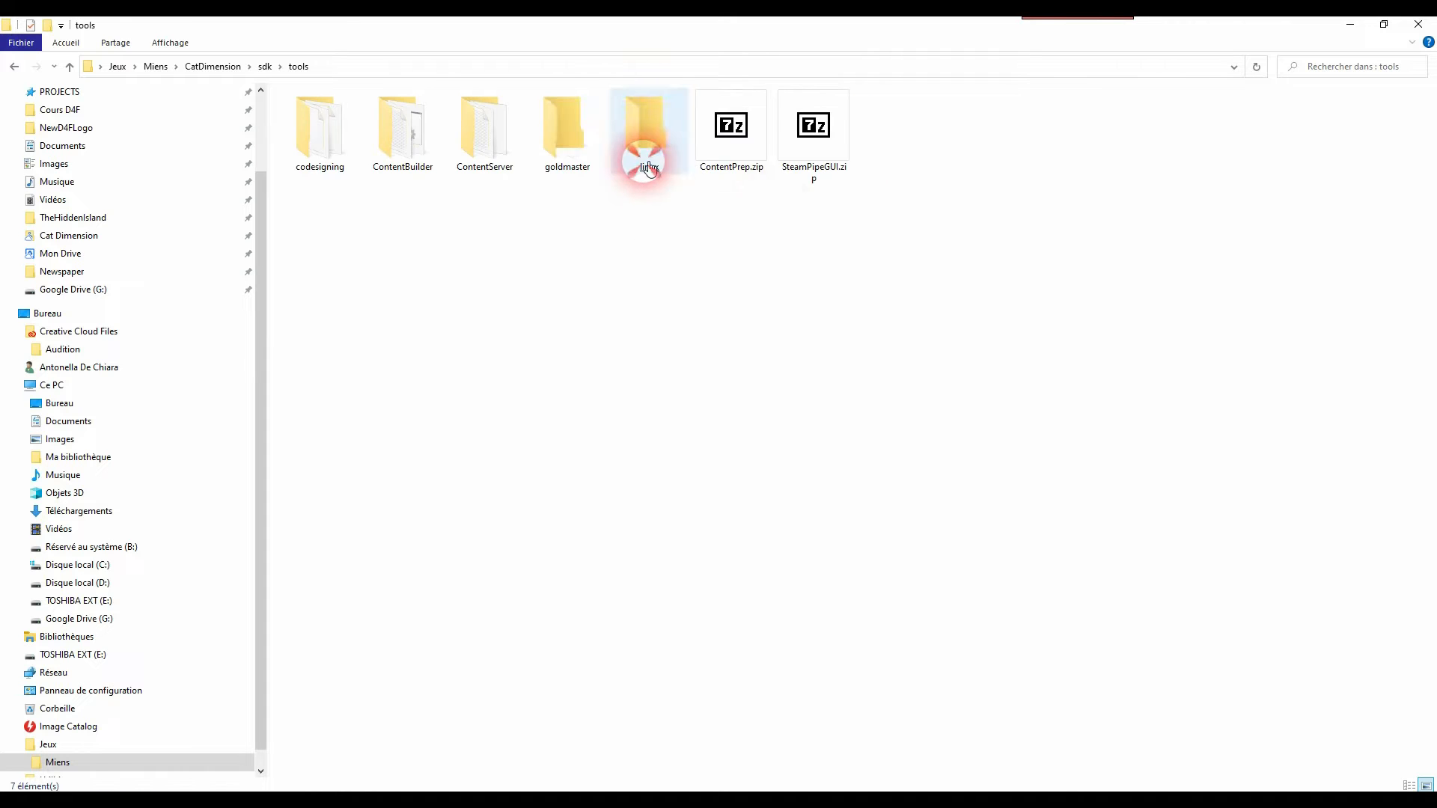
double_click(817, 175)
drag(173, 534, 507, 289)
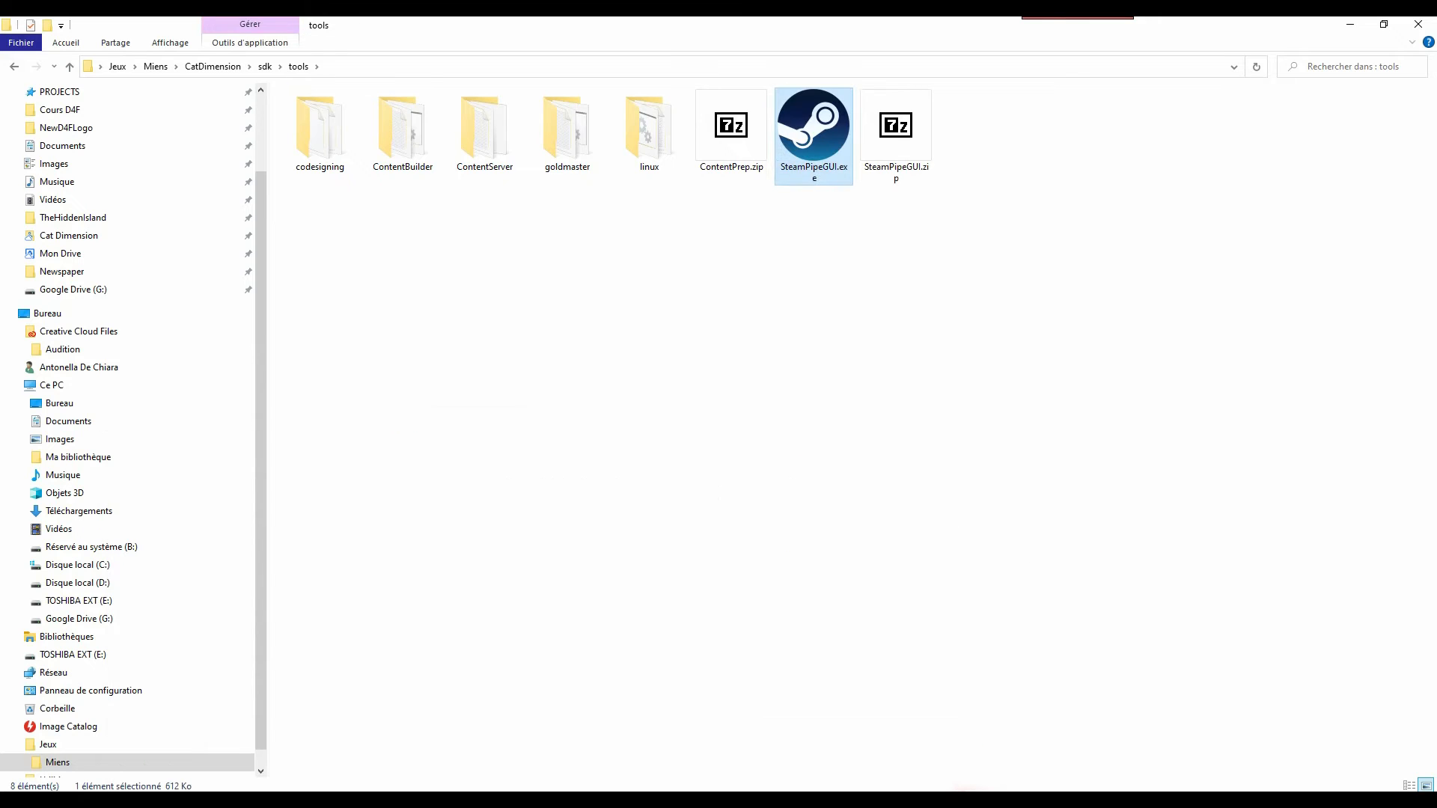
click(905, 791)
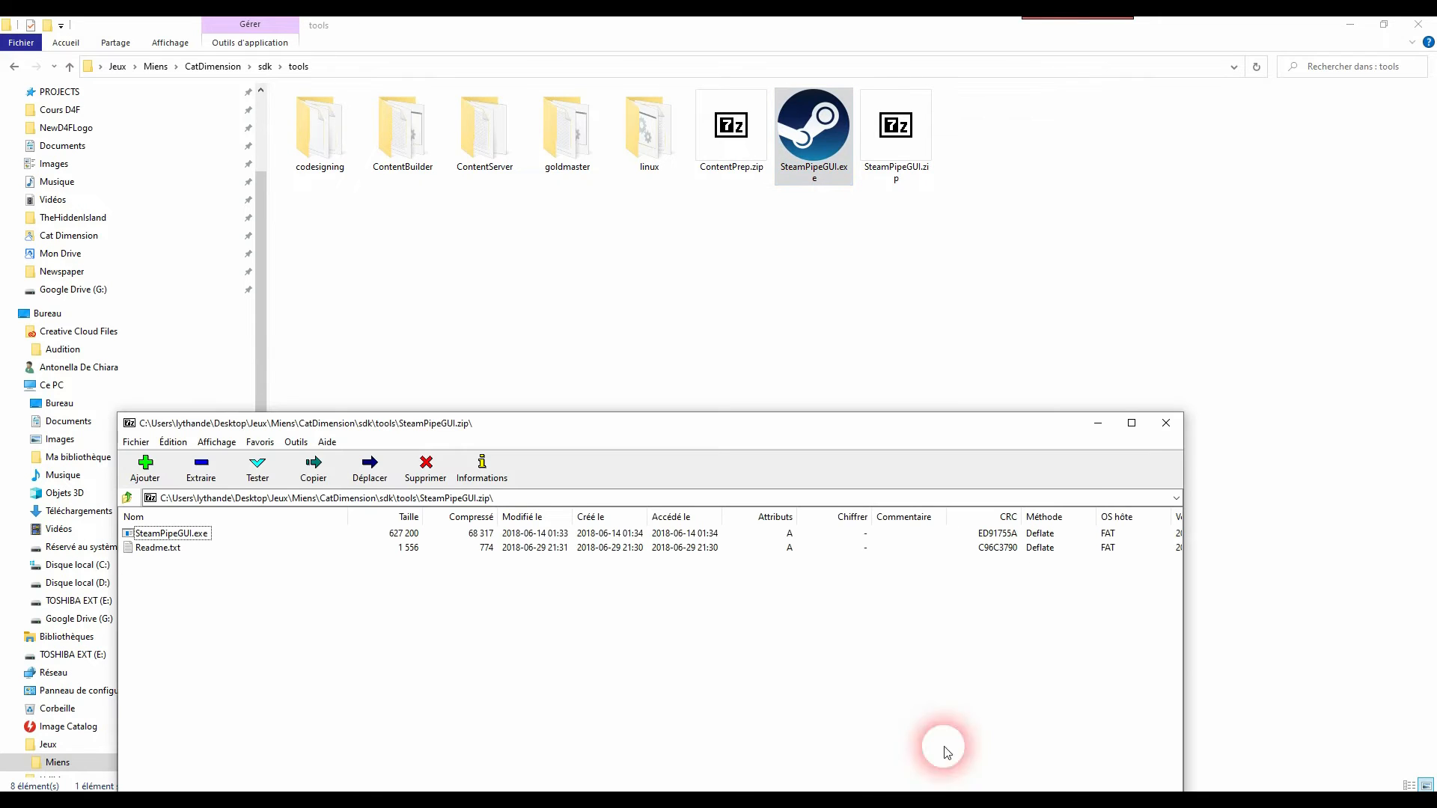
click(1156, 428)
click(1155, 426)
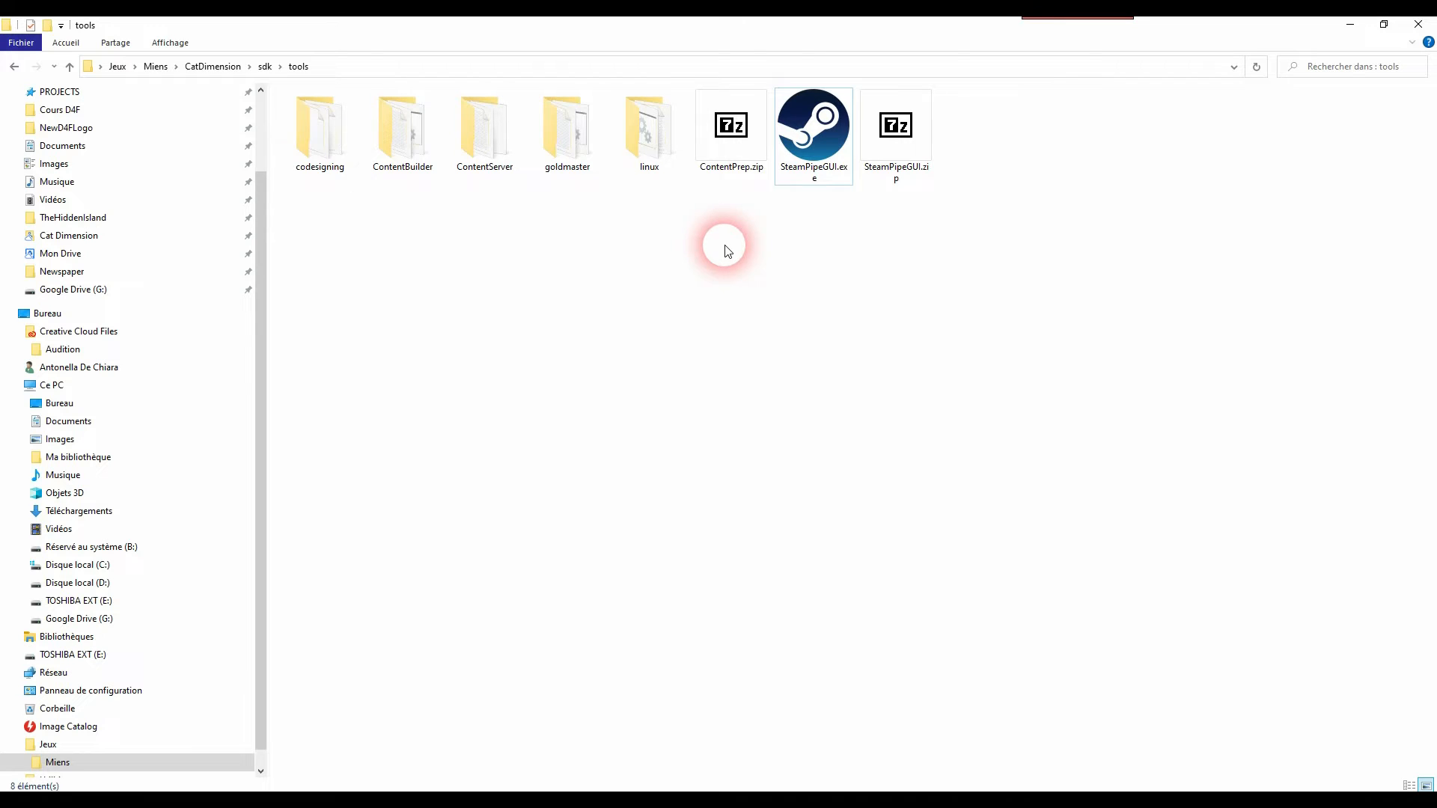
- Go to CatDimension\sdk\tools and launch SteamPipeGUI.exe
click(223, 74)
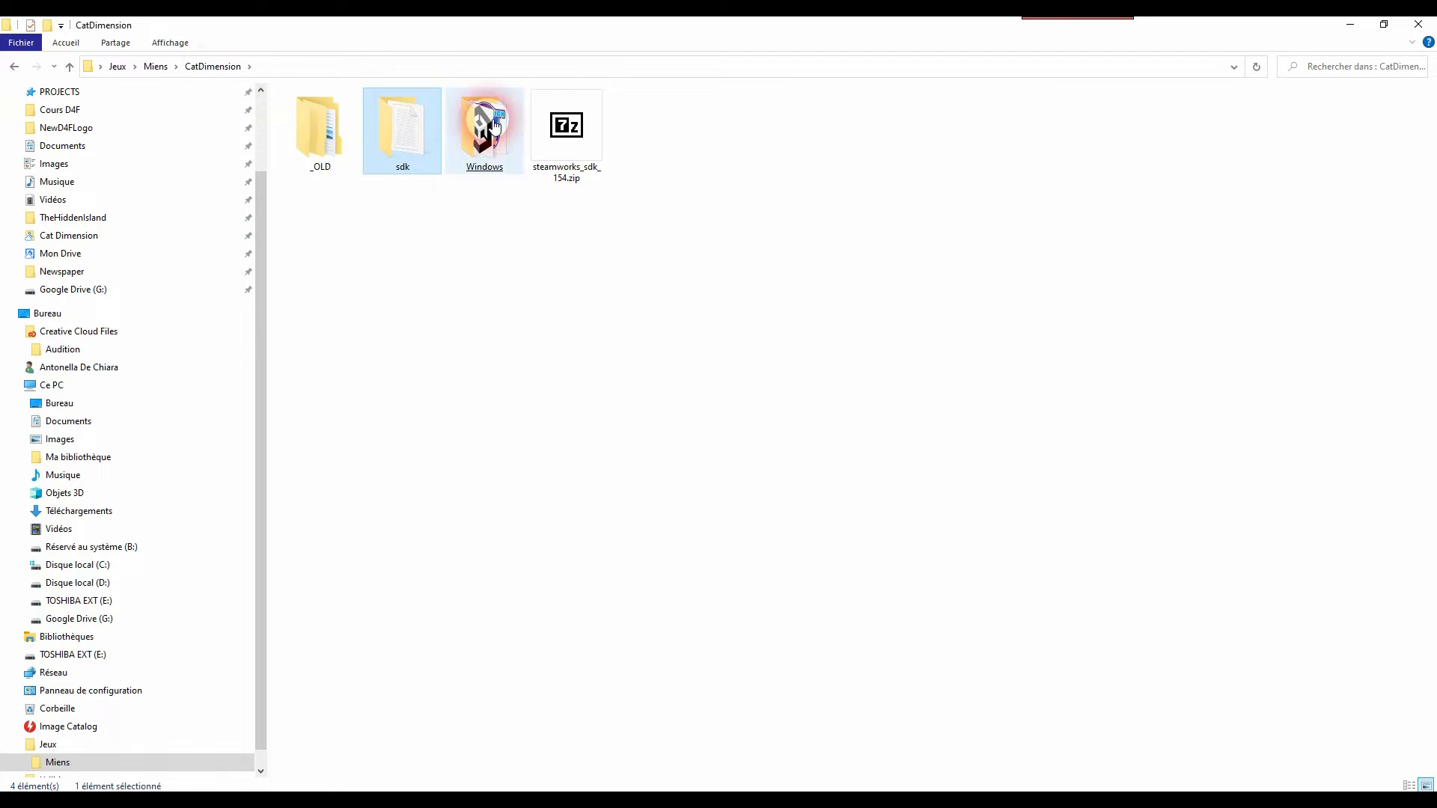
click(514, 168)
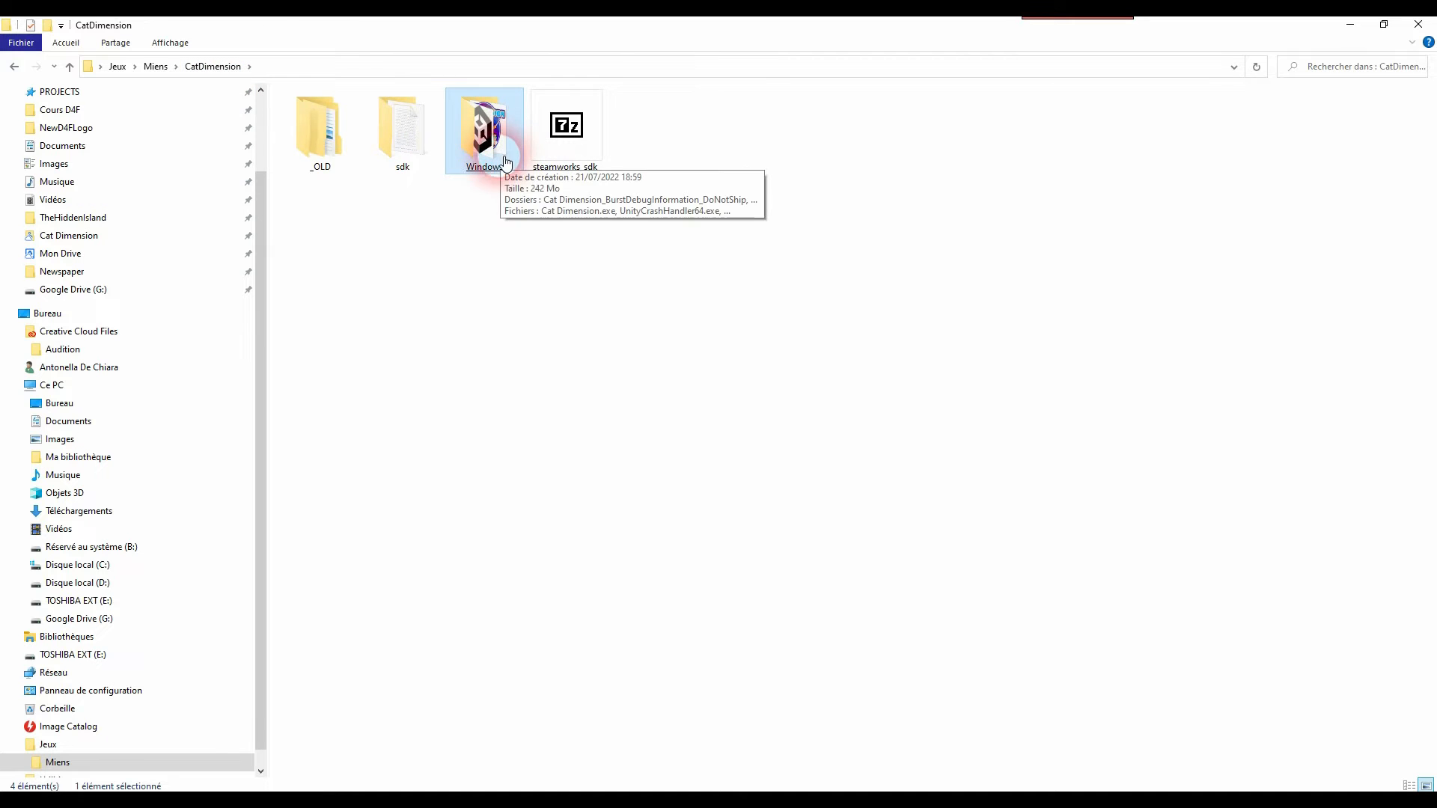
double_click(402, 129)
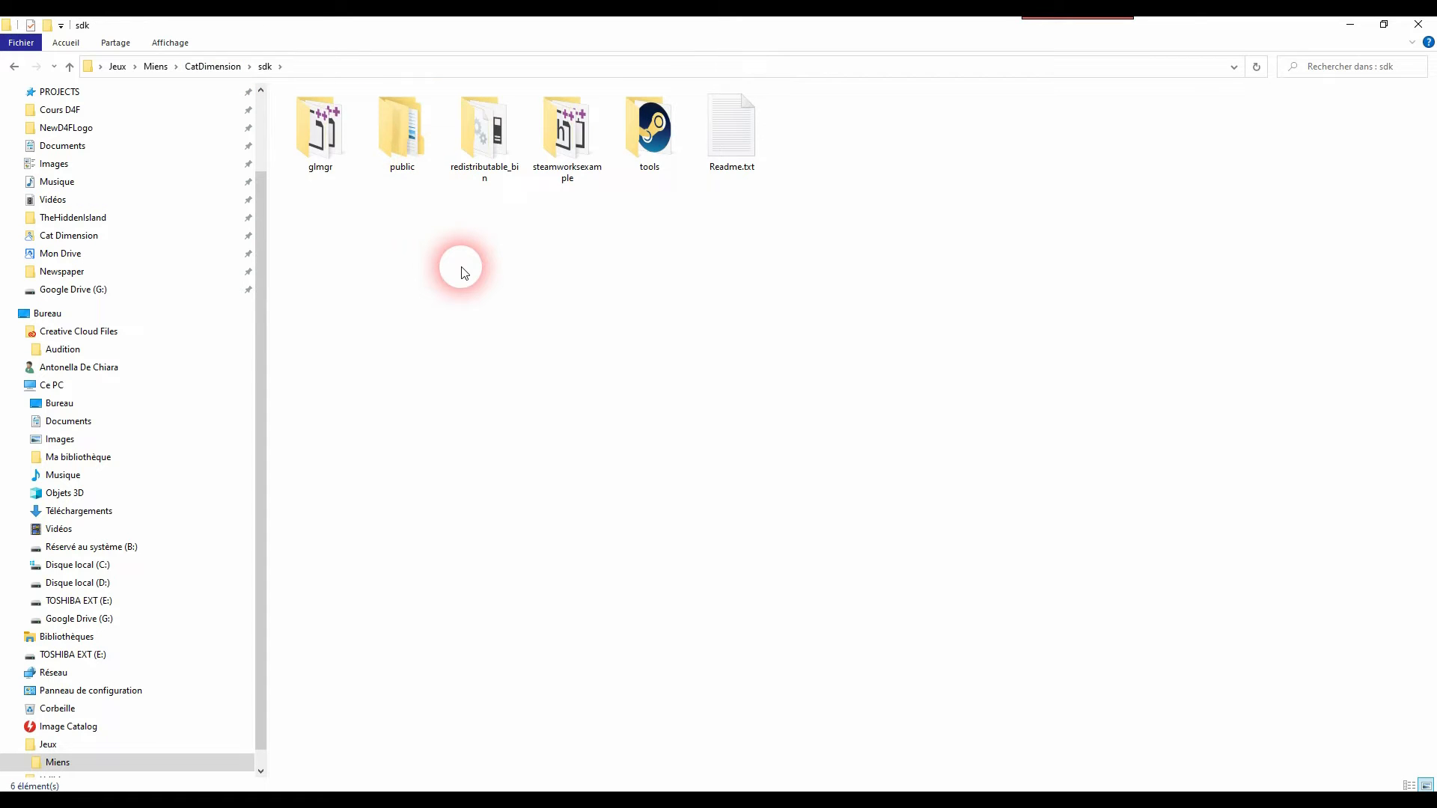
double_click(642, 131)
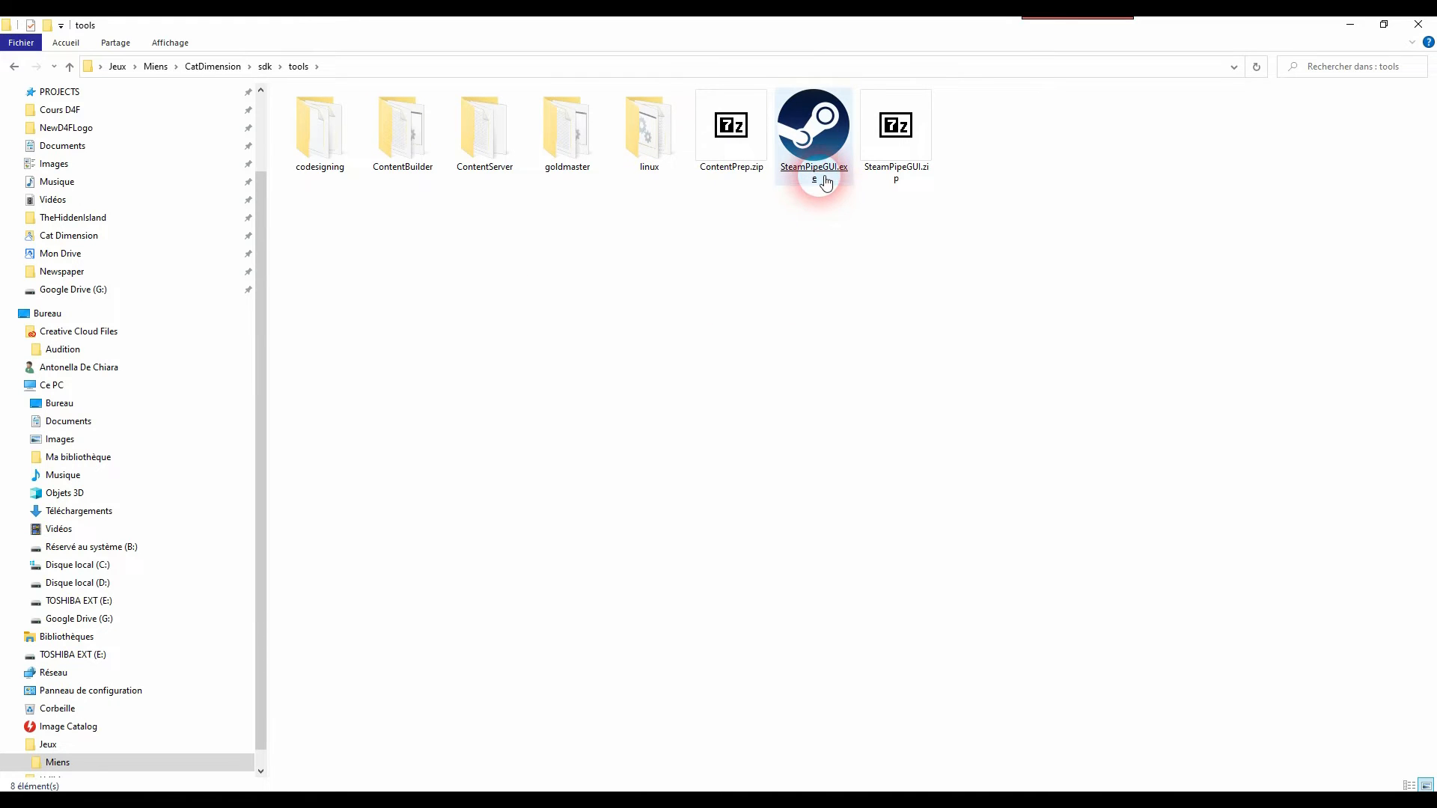
click(821, 179)
double_click(825, 181)
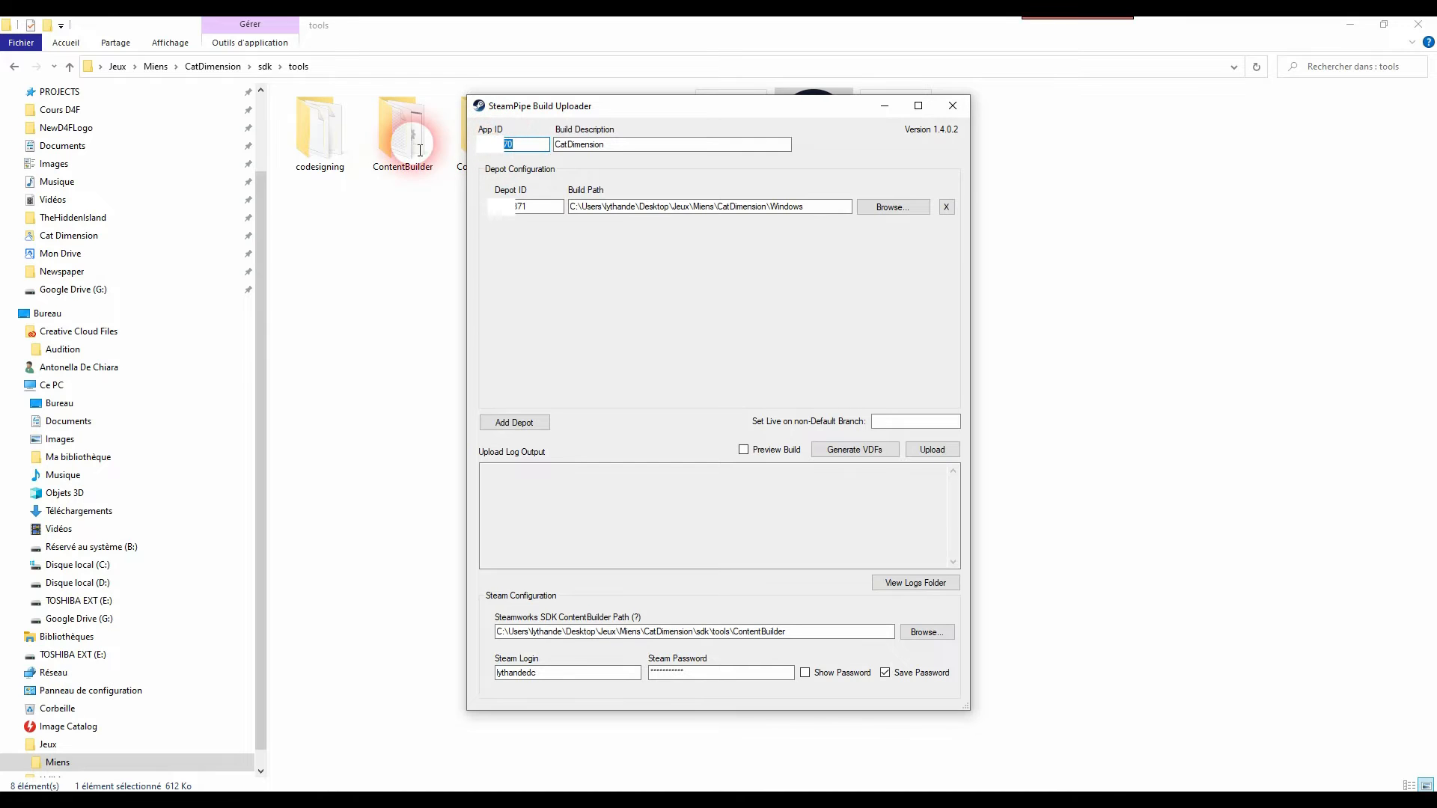
click(364, 784)
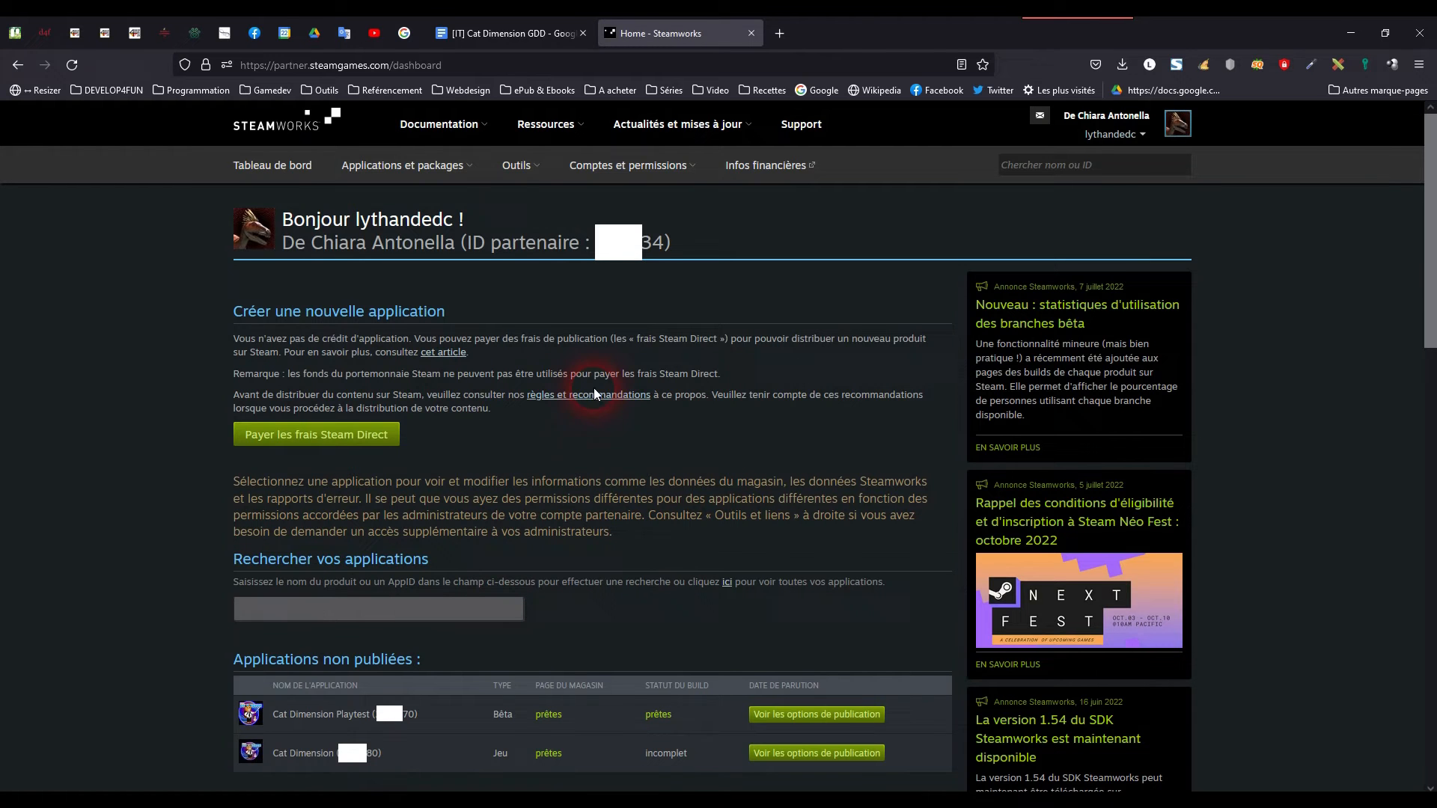
- Open the Cat Dimension Playtest app page and copy its app ID for the uploader
click(302, 173)
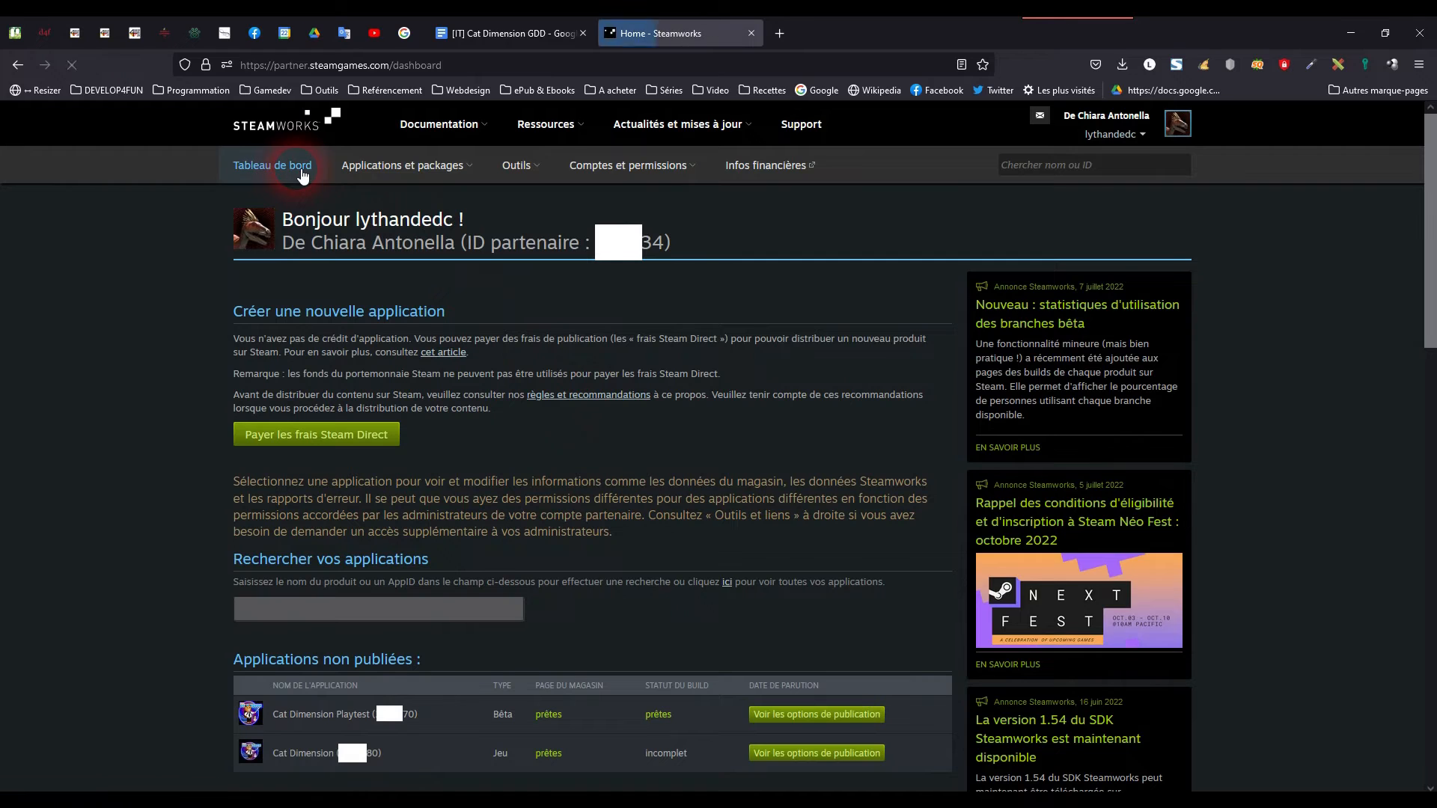
scroll(307, 224, down, 5)
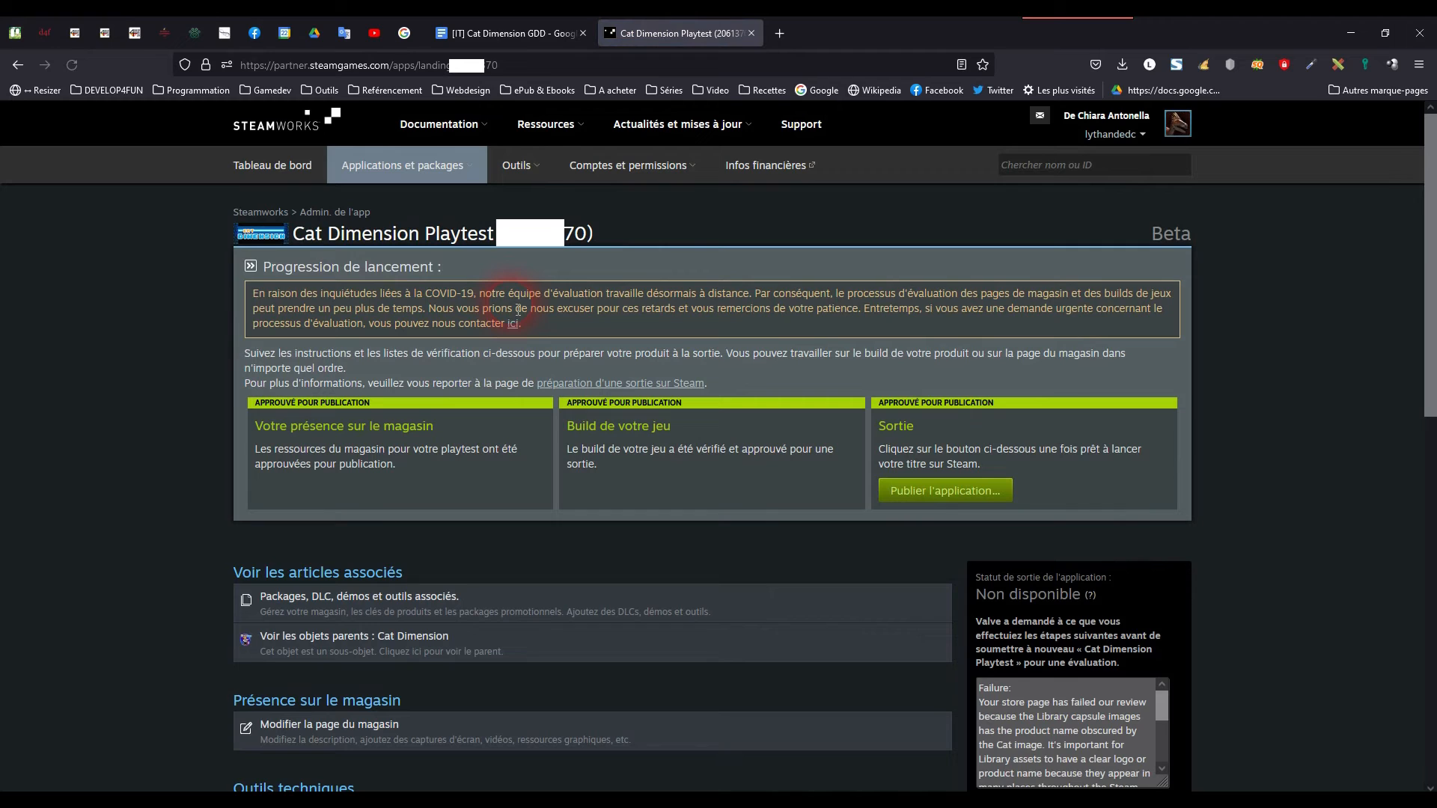
double_click(546, 232)
right_click(547, 232)
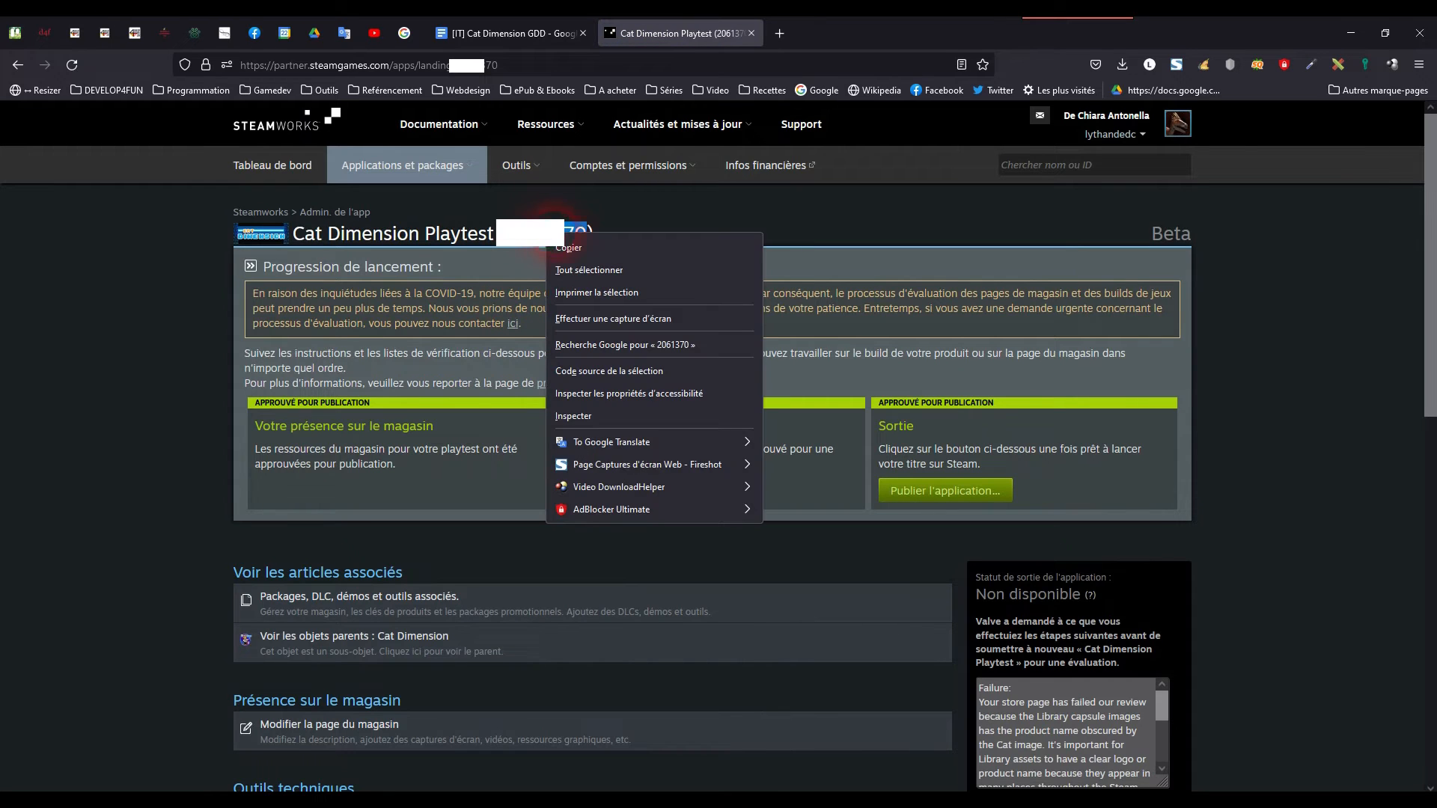
click(570, 248)
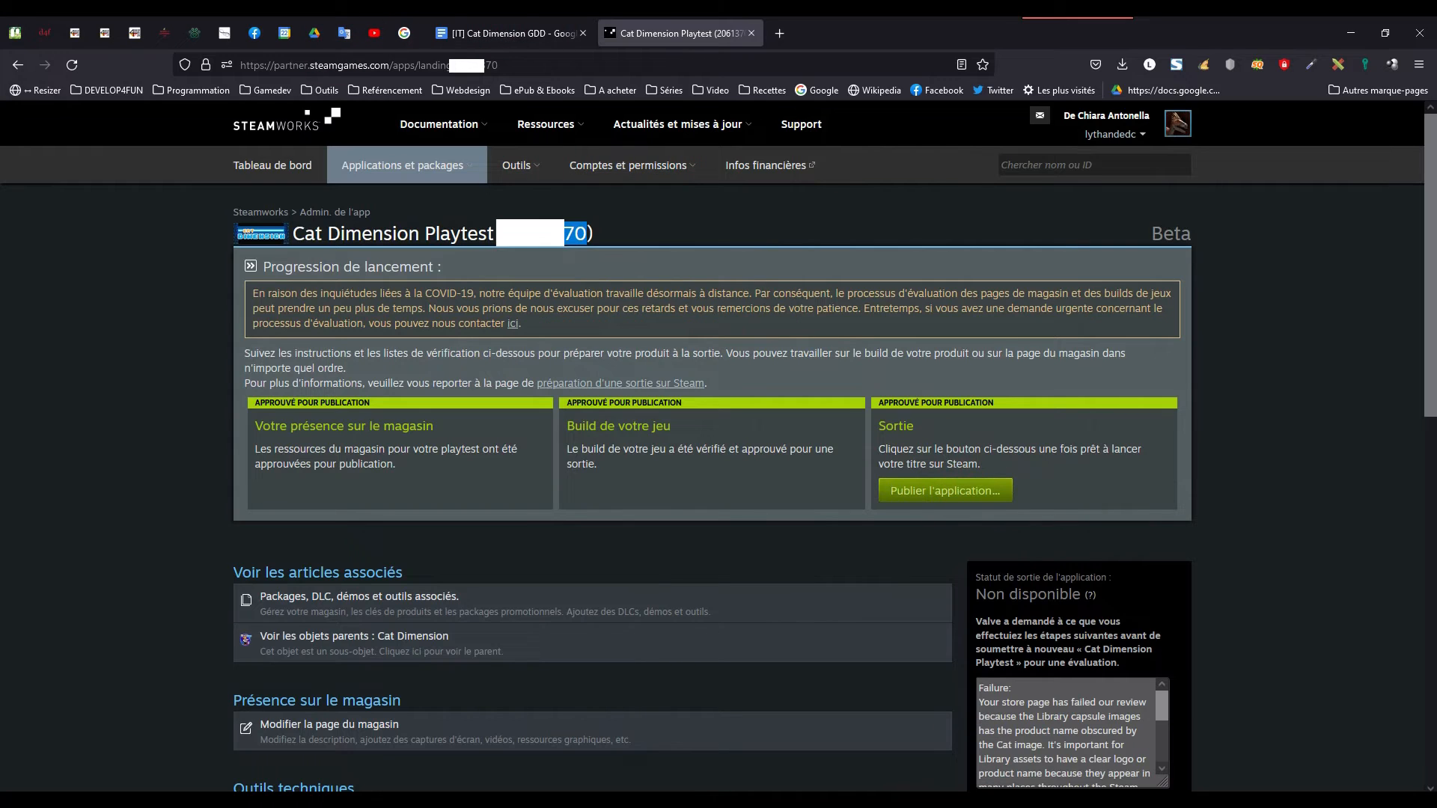
key(alt+Tab)
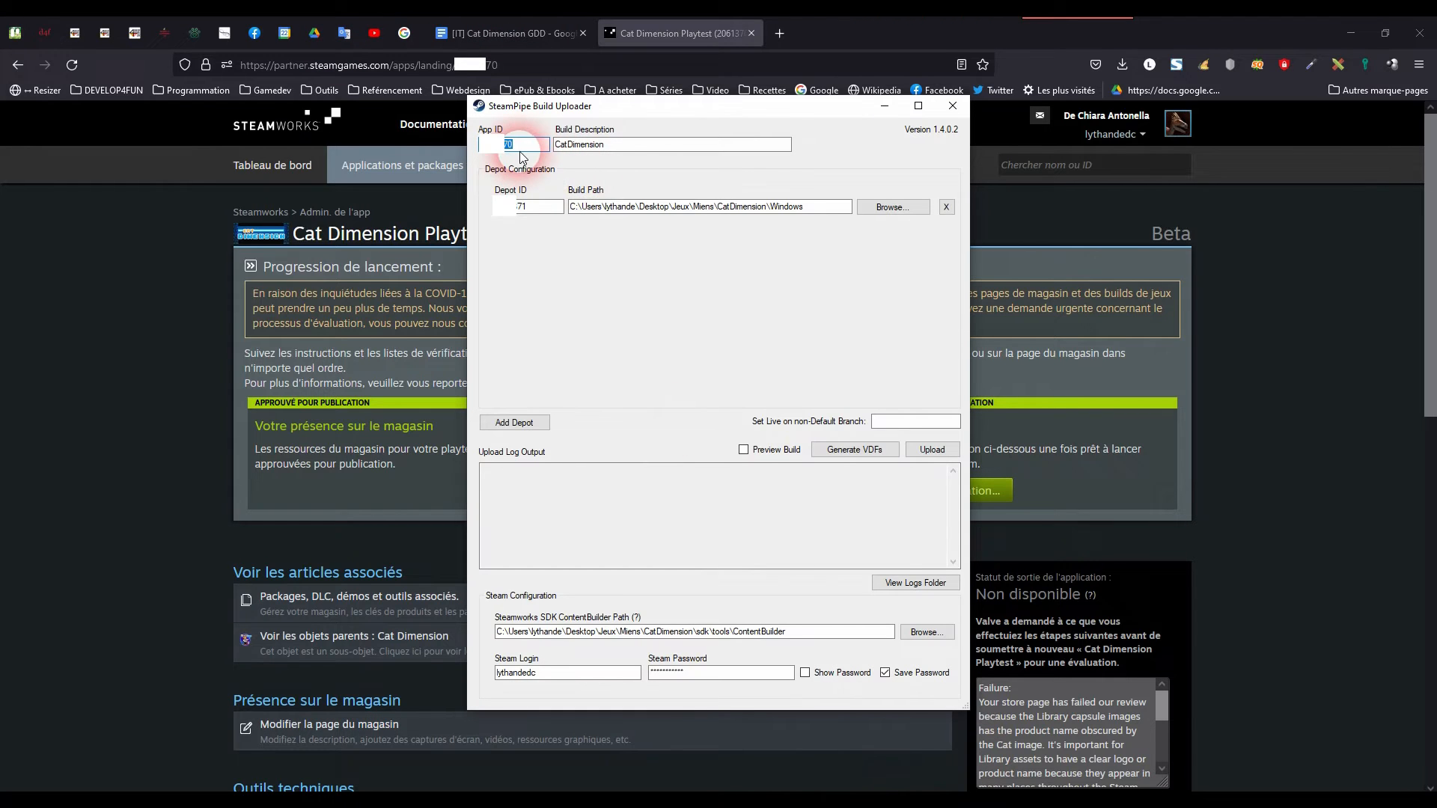
- Select the uploader's depot ID, then open the Playtest Builds page from the build checklist
click(542, 214)
drag(544, 216, 423, 215)
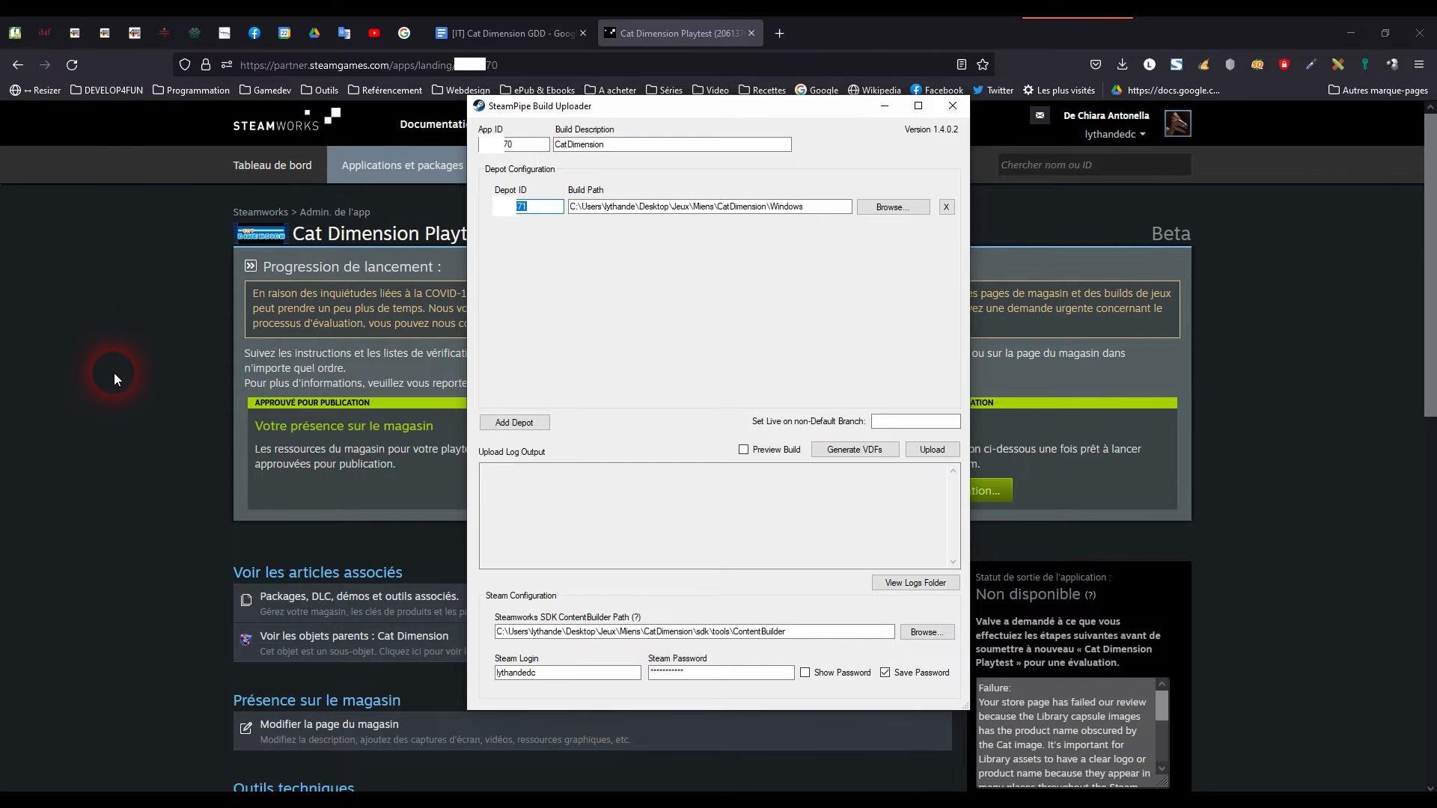
click(114, 373)
scroll(117, 374, down, 4)
scroll(131, 386, down, 6)
scroll(1088, 307, up, 3)
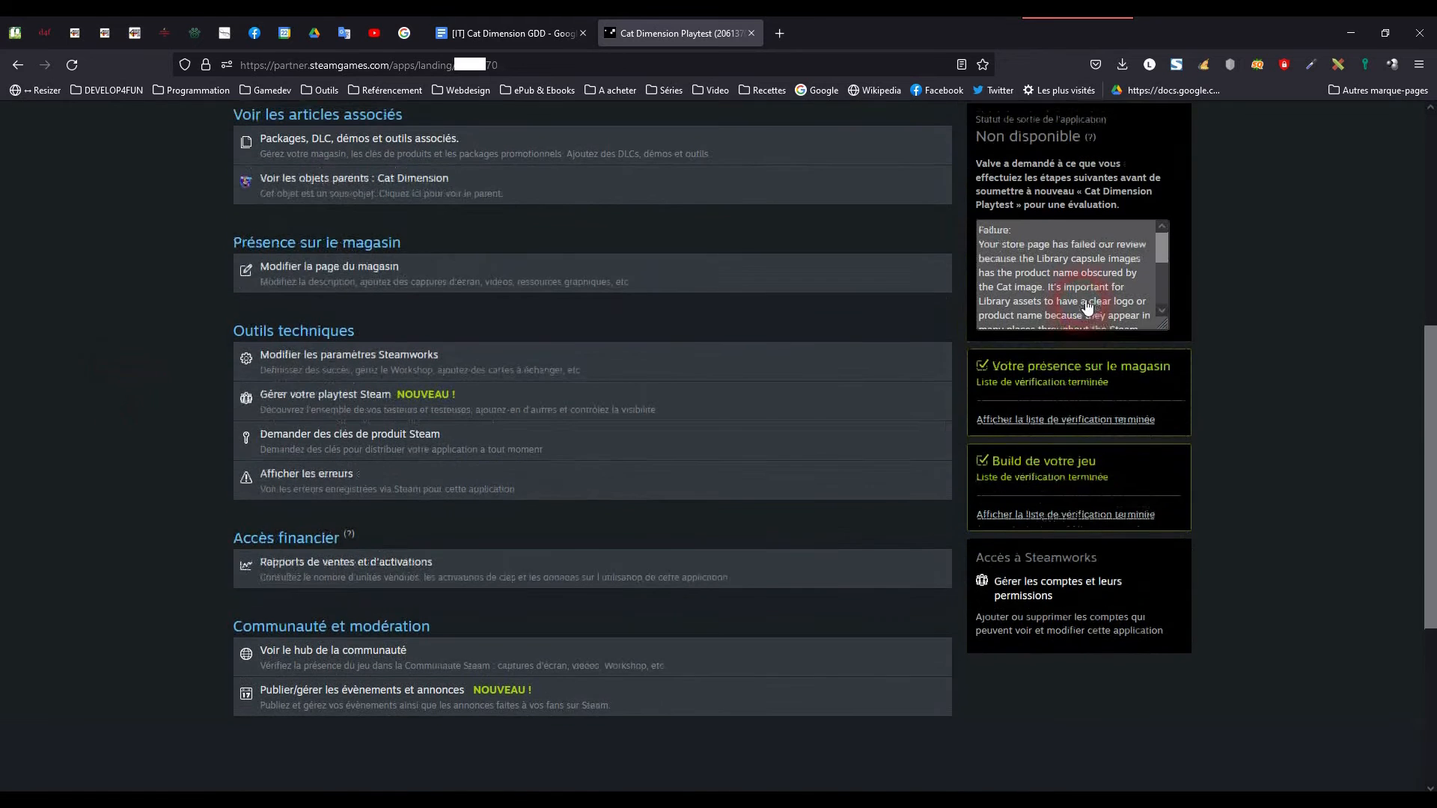
click(1087, 515)
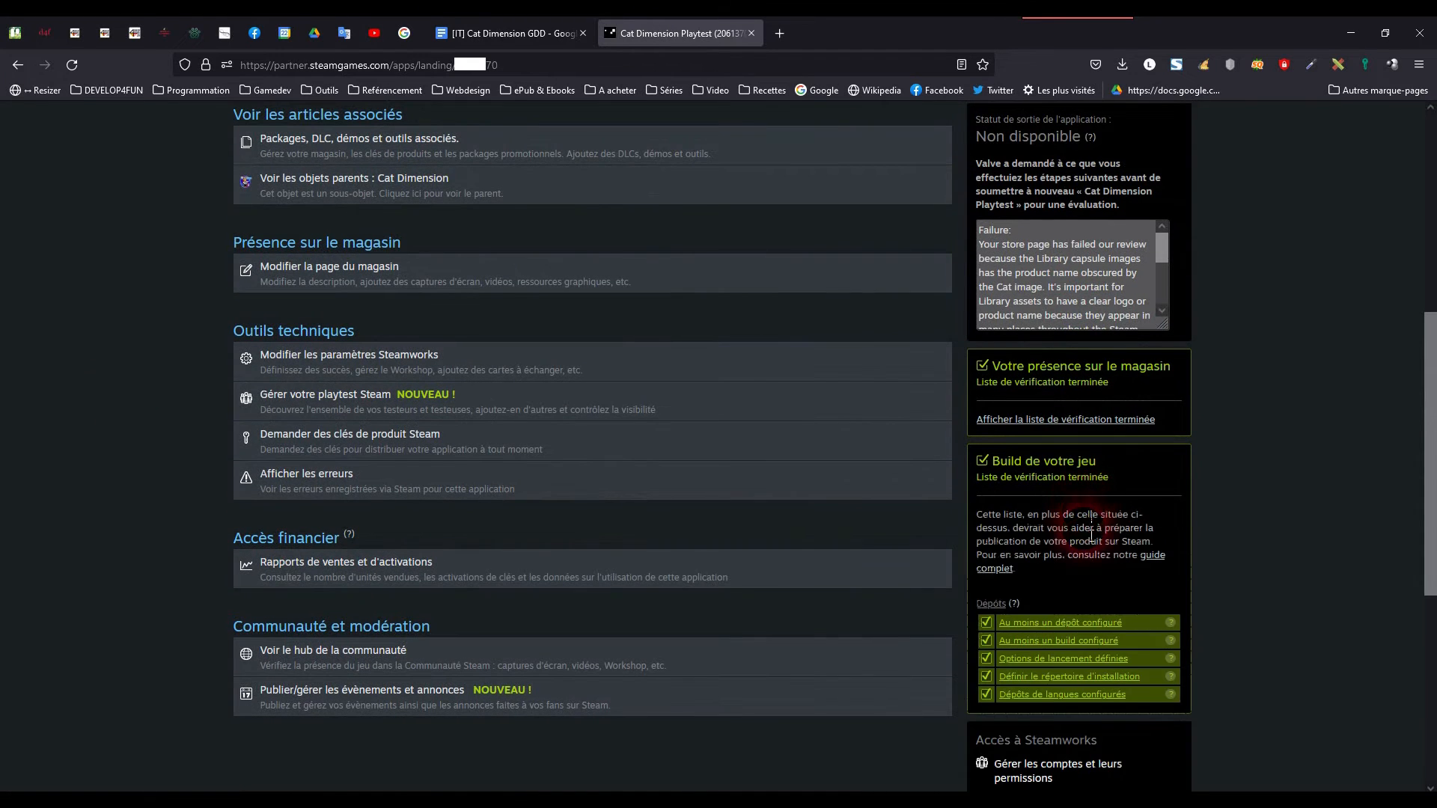
click(1058, 645)
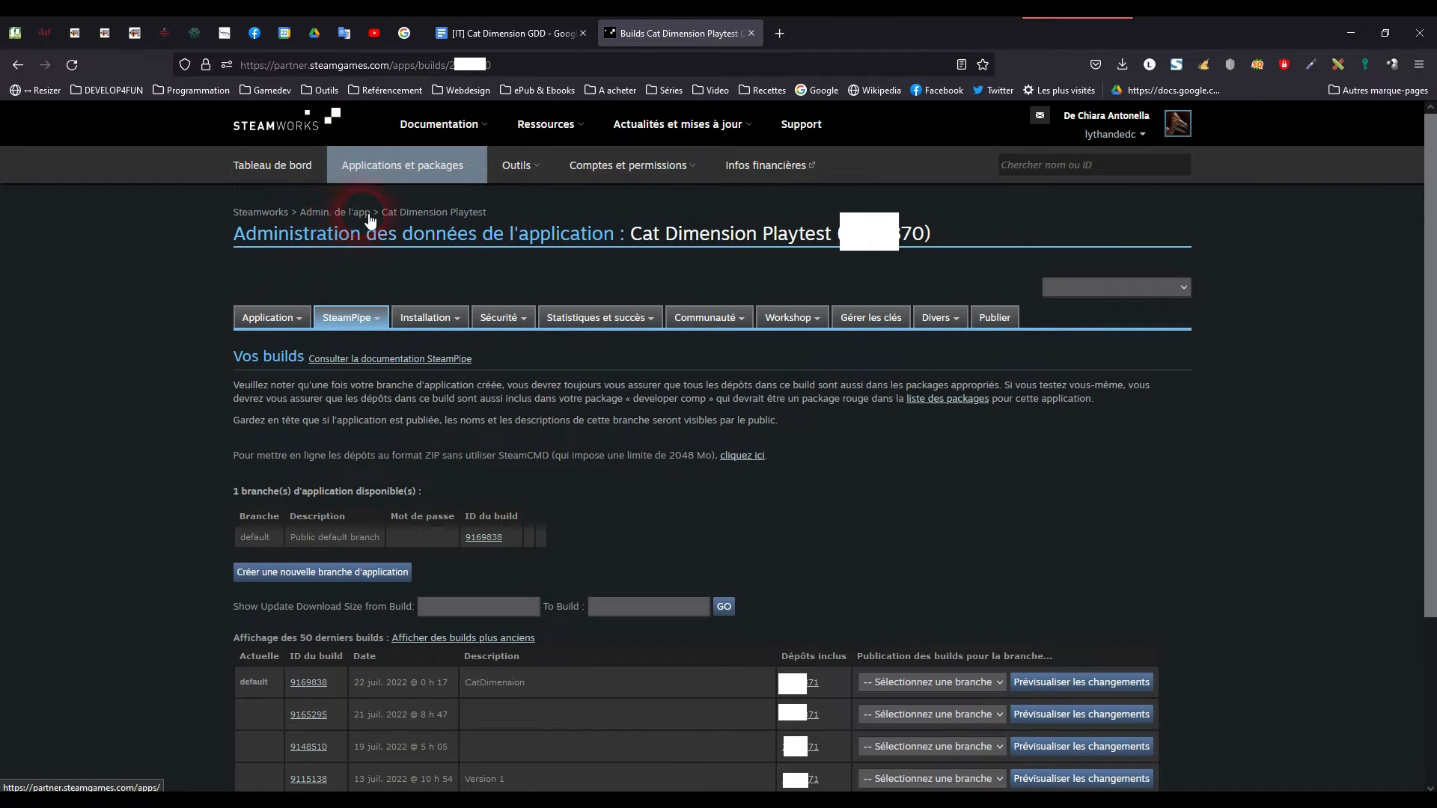
- Select a listed build's depot ID under SteamPipe > Builds, check the uploader's Depot ID, minimize Firefox
click(518, 212)
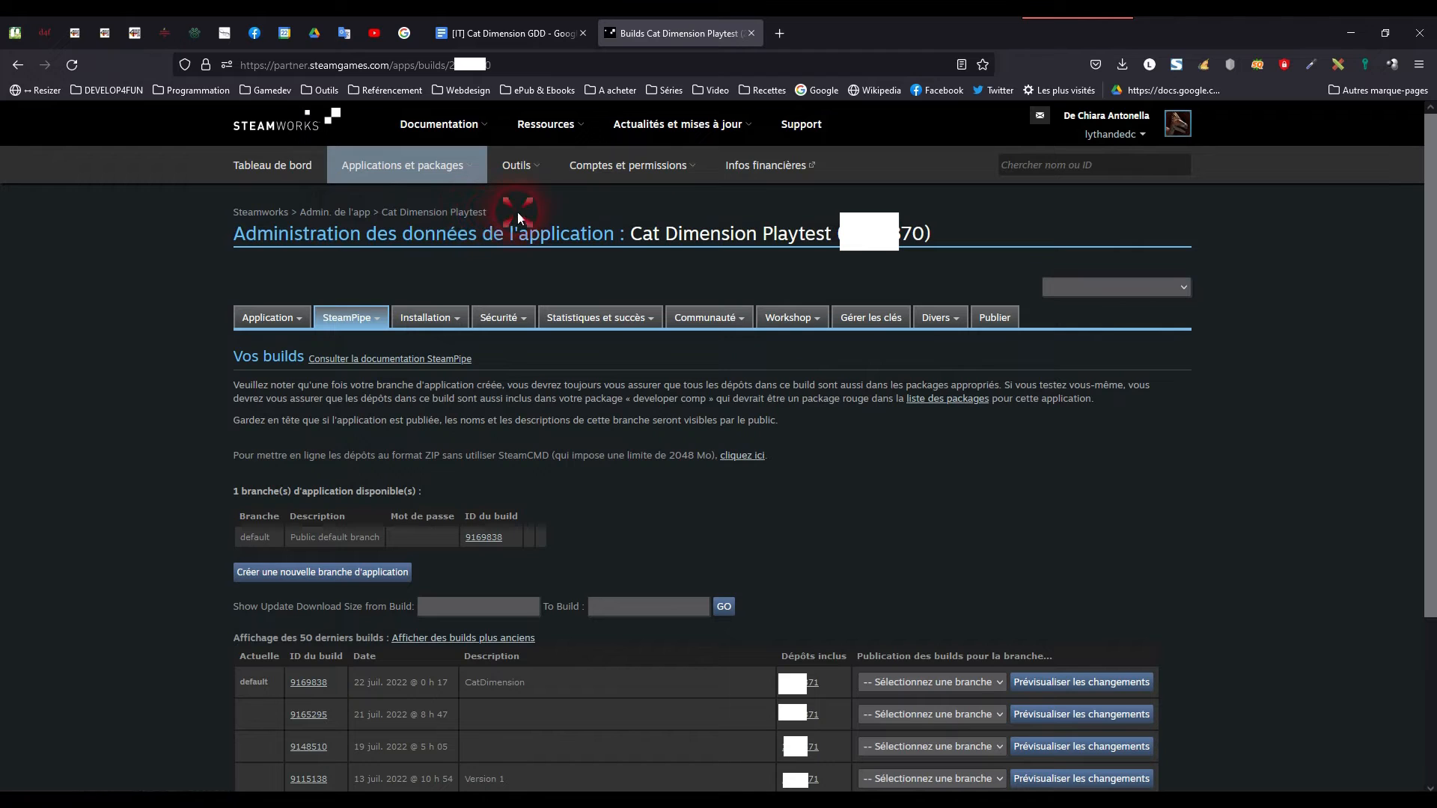
click(368, 304)
click(355, 339)
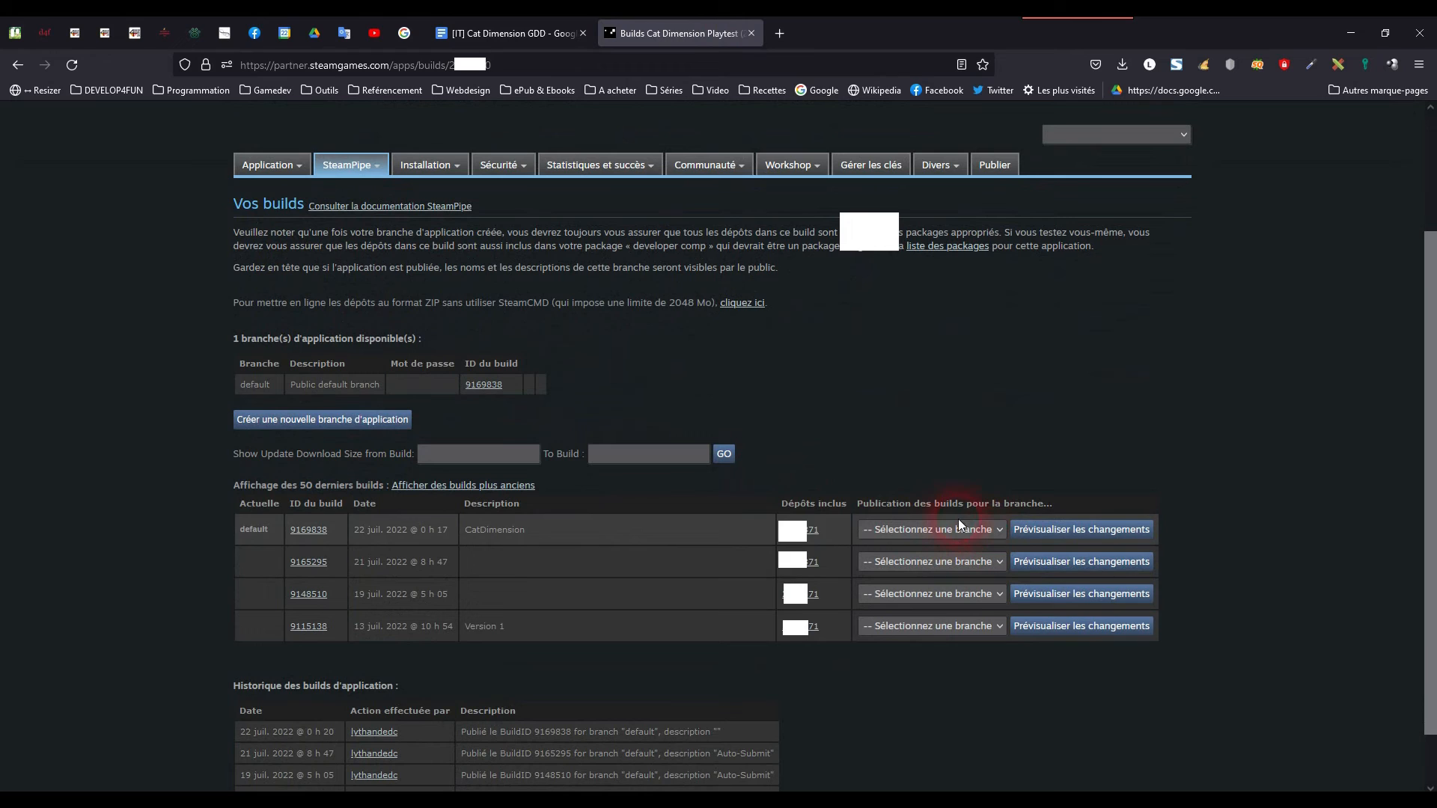
click(831, 531)
double_click(805, 561)
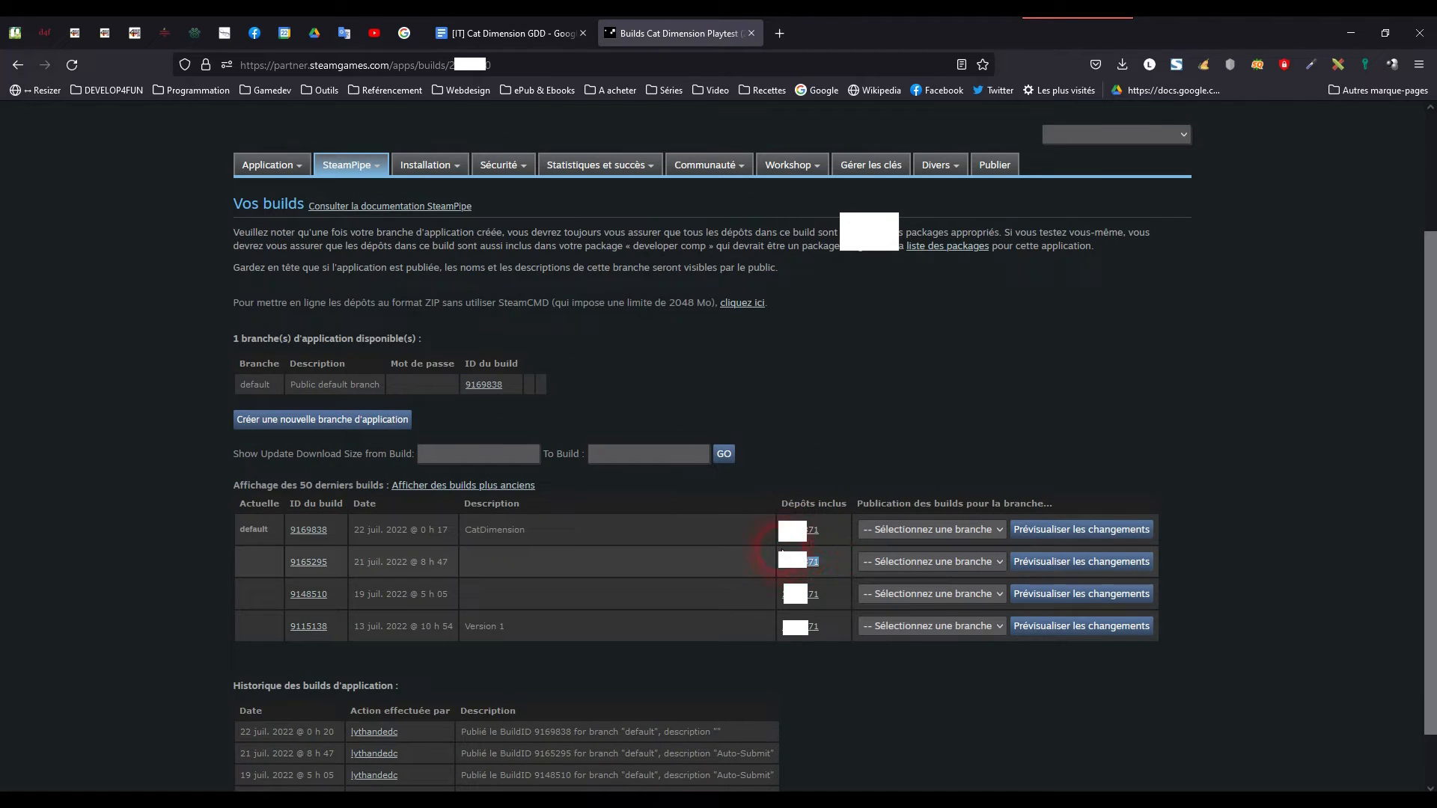
key(alt+Tab)
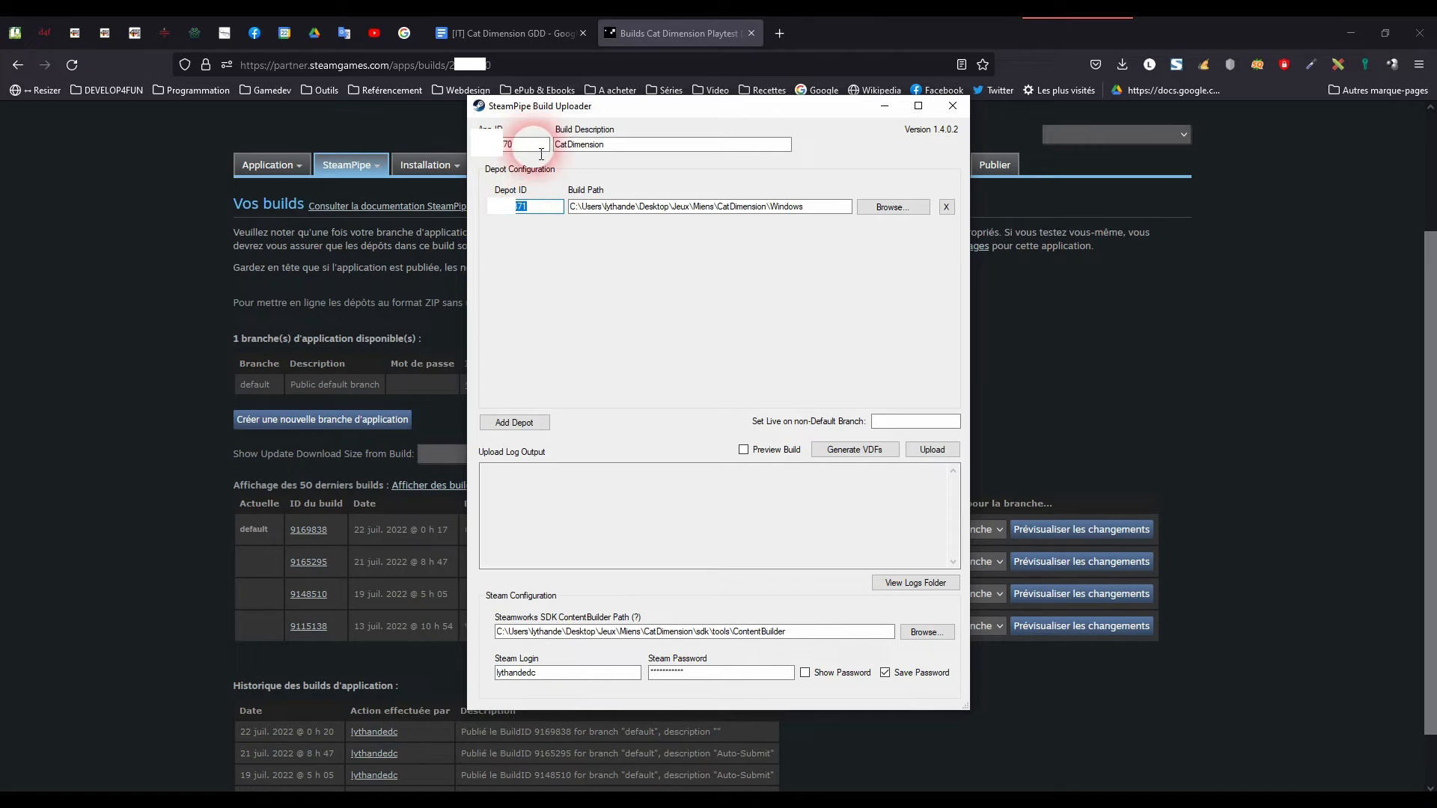
click(537, 208)
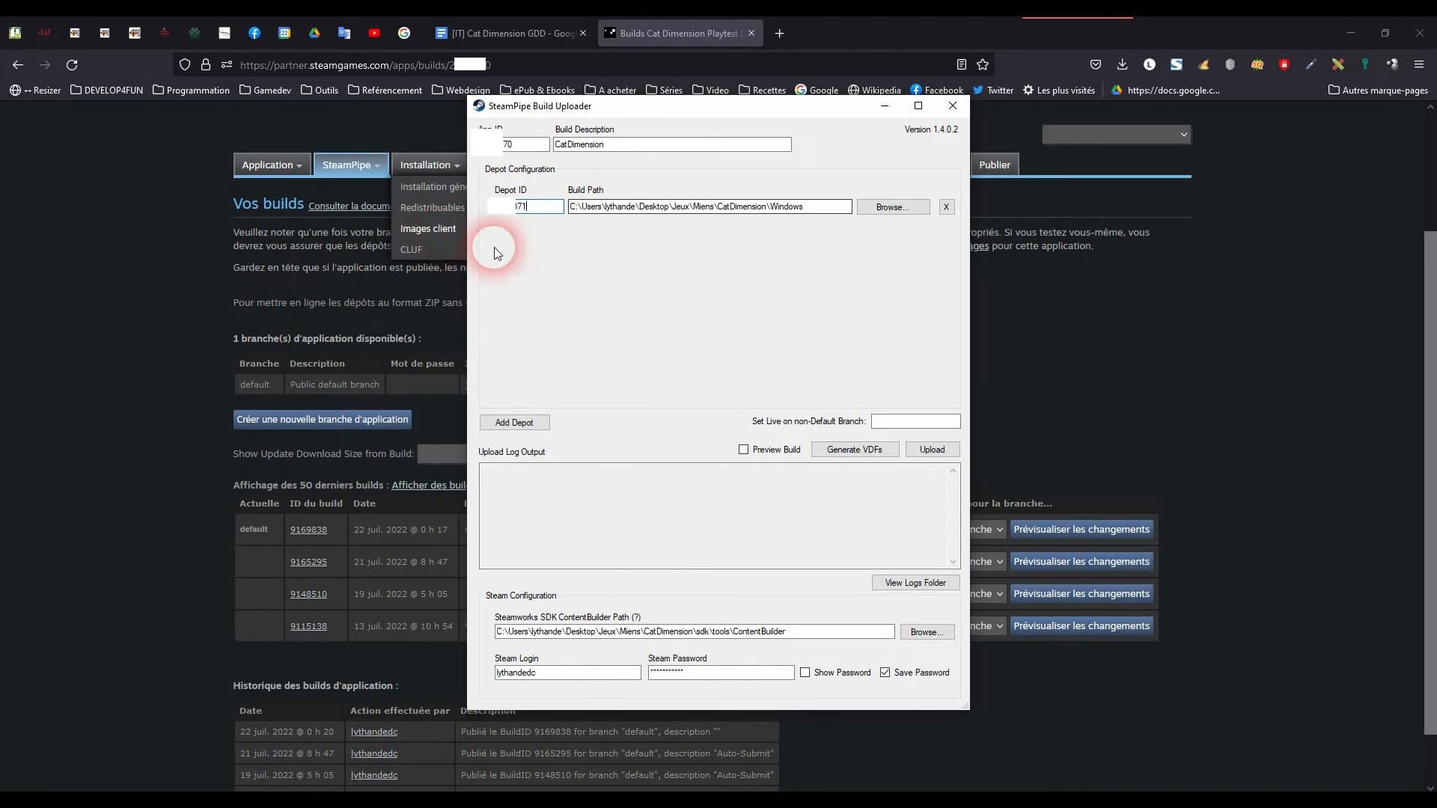
click(1337, 42)
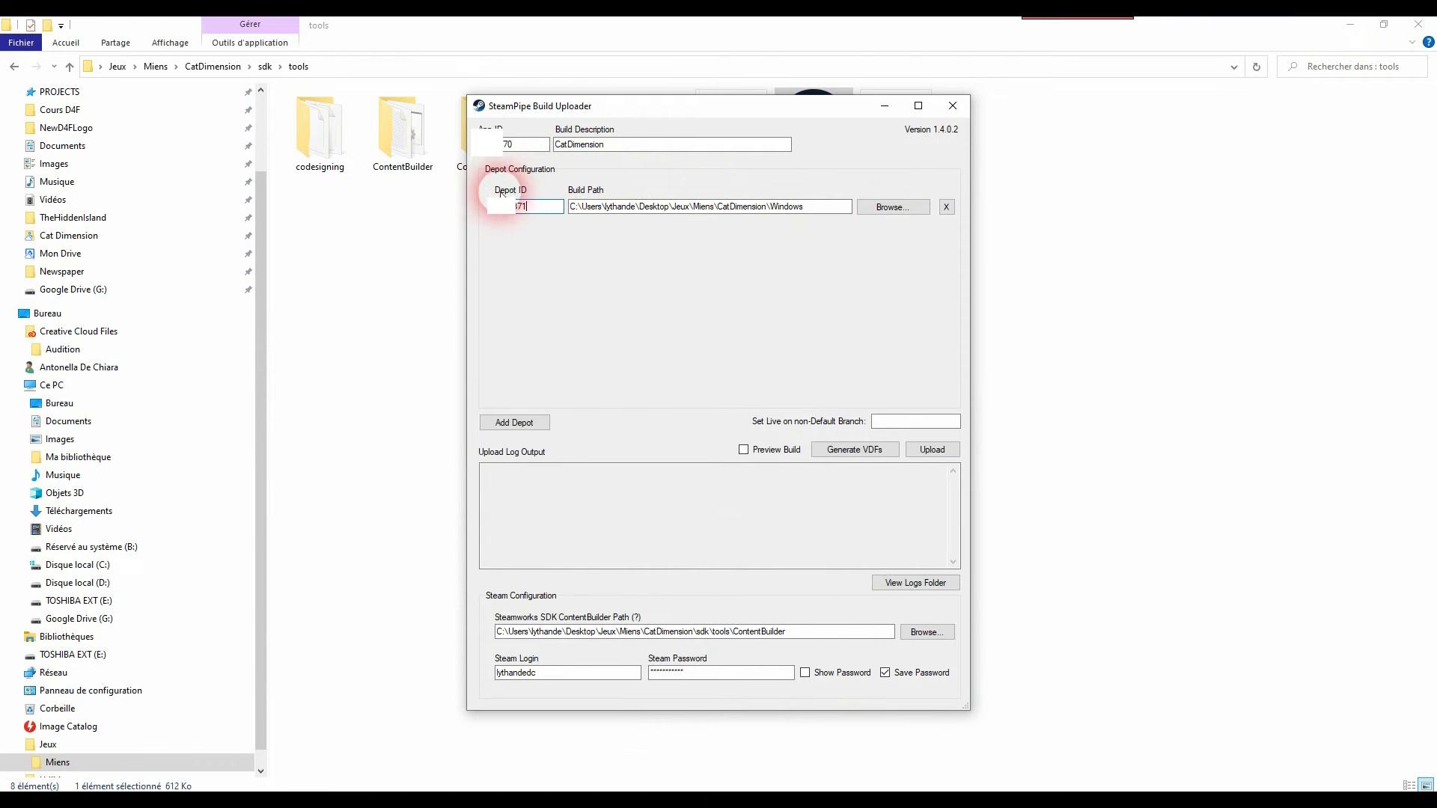
- Compare the CatDimension Windows folder path with the uploader's build path
click(633, 203)
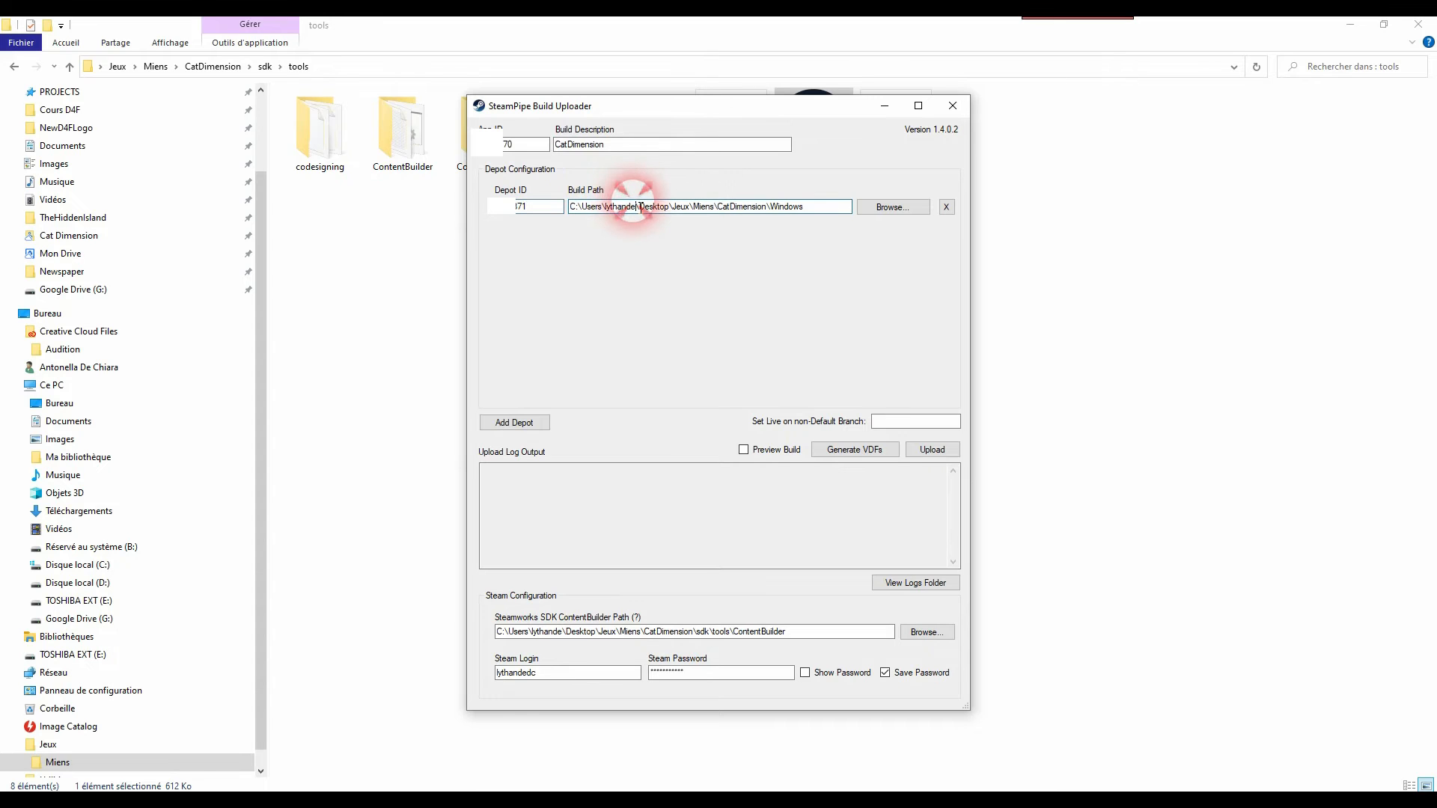
click(297, 84)
click(213, 65)
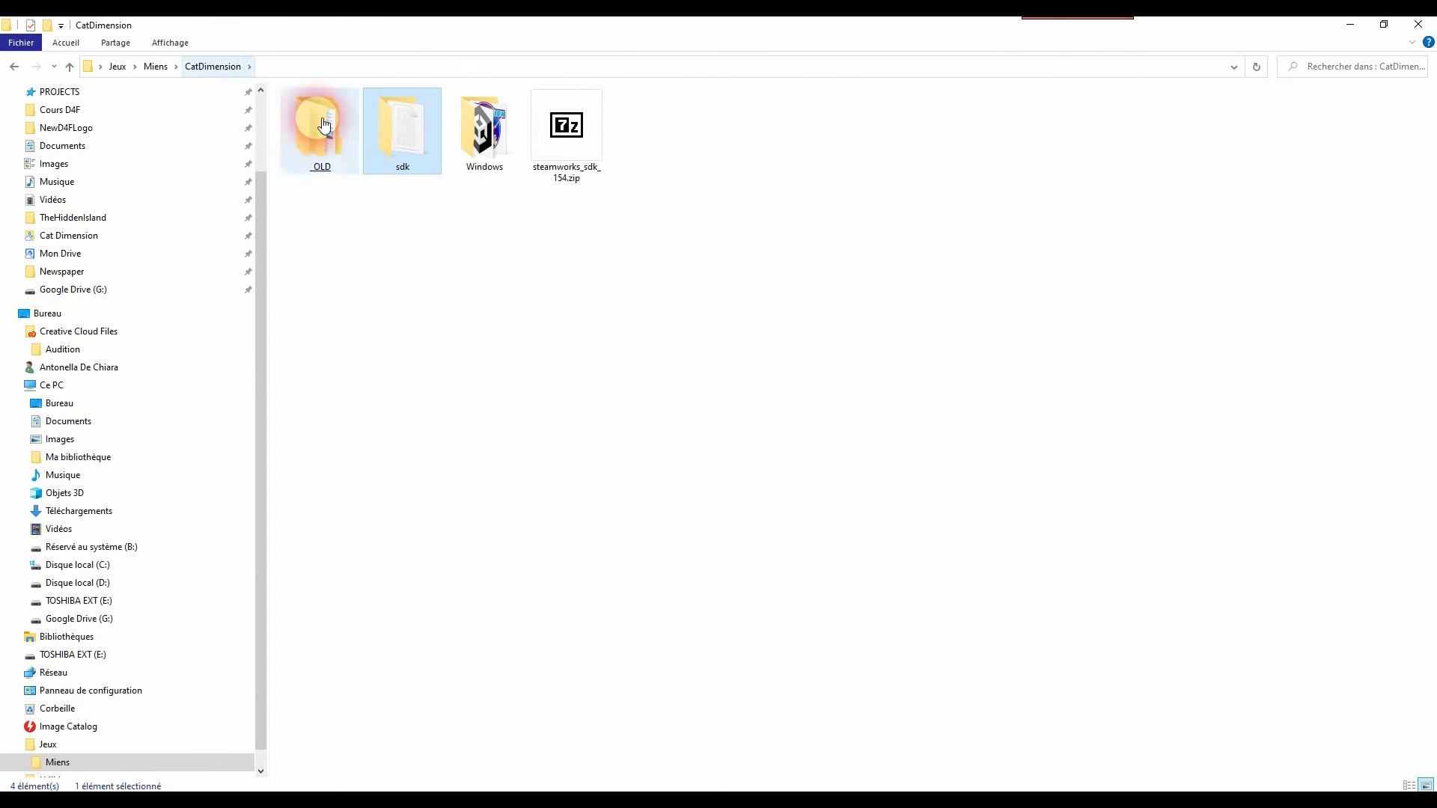
double_click(483, 135)
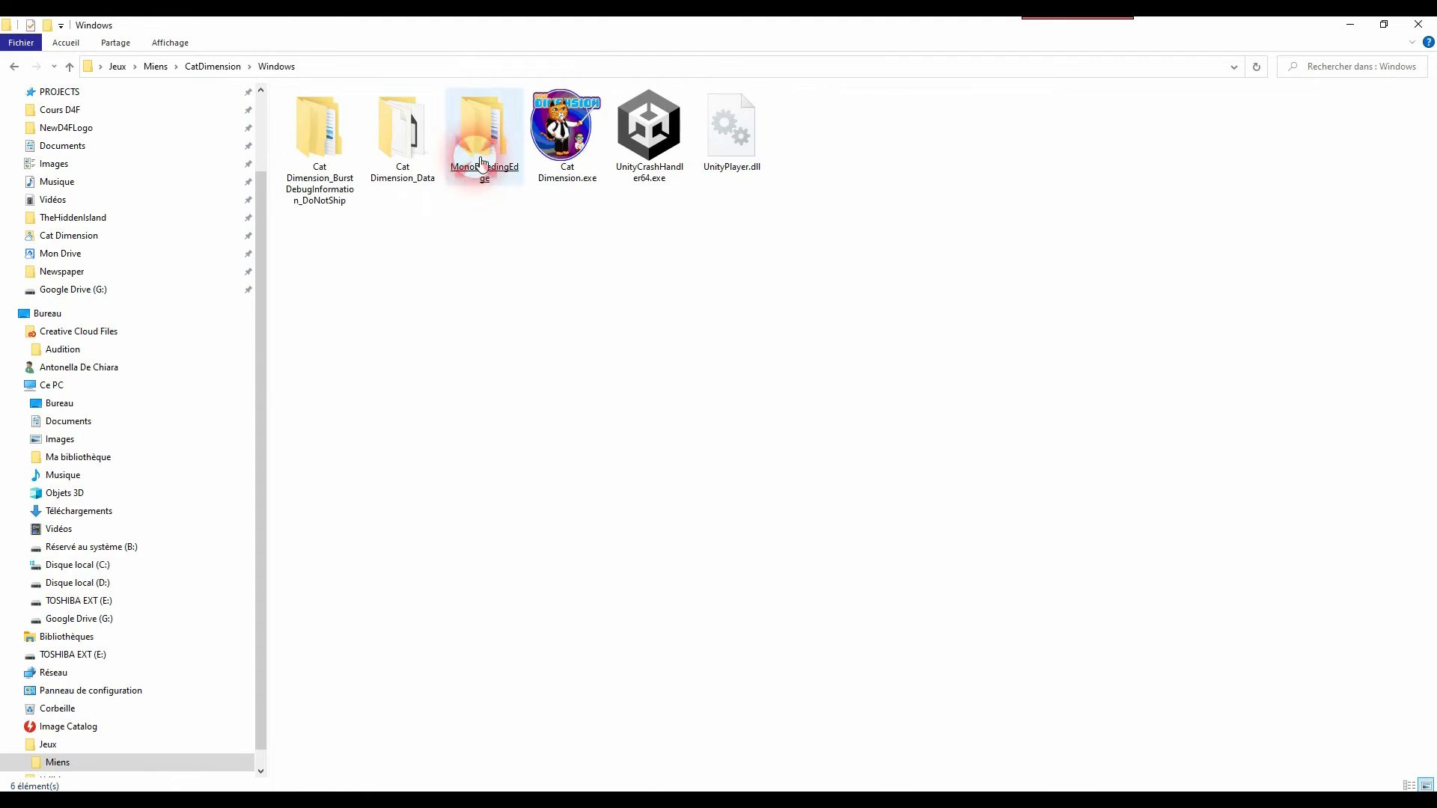
click(560, 69)
click(950, 532)
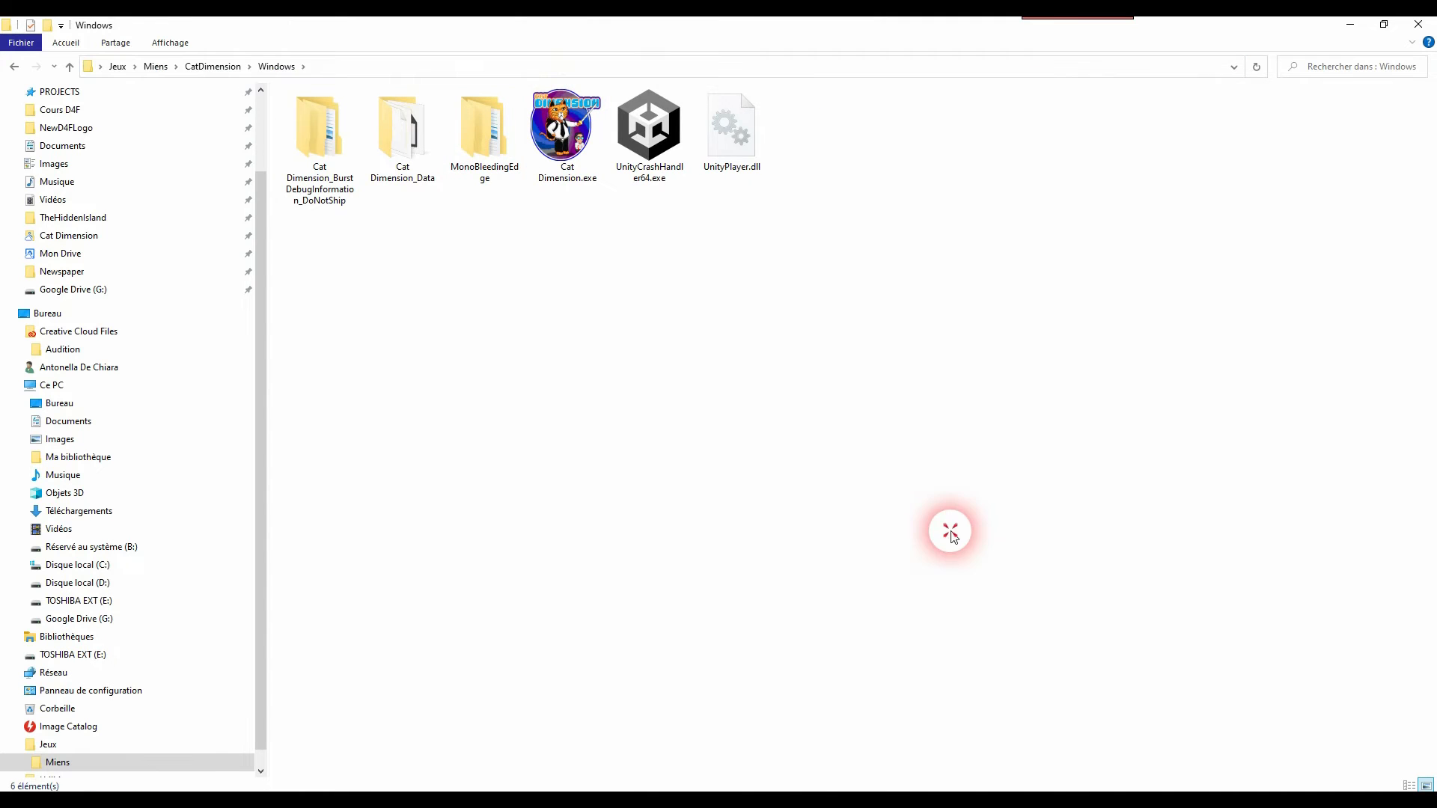
click(880, 778)
drag(824, 208, 436, 215)
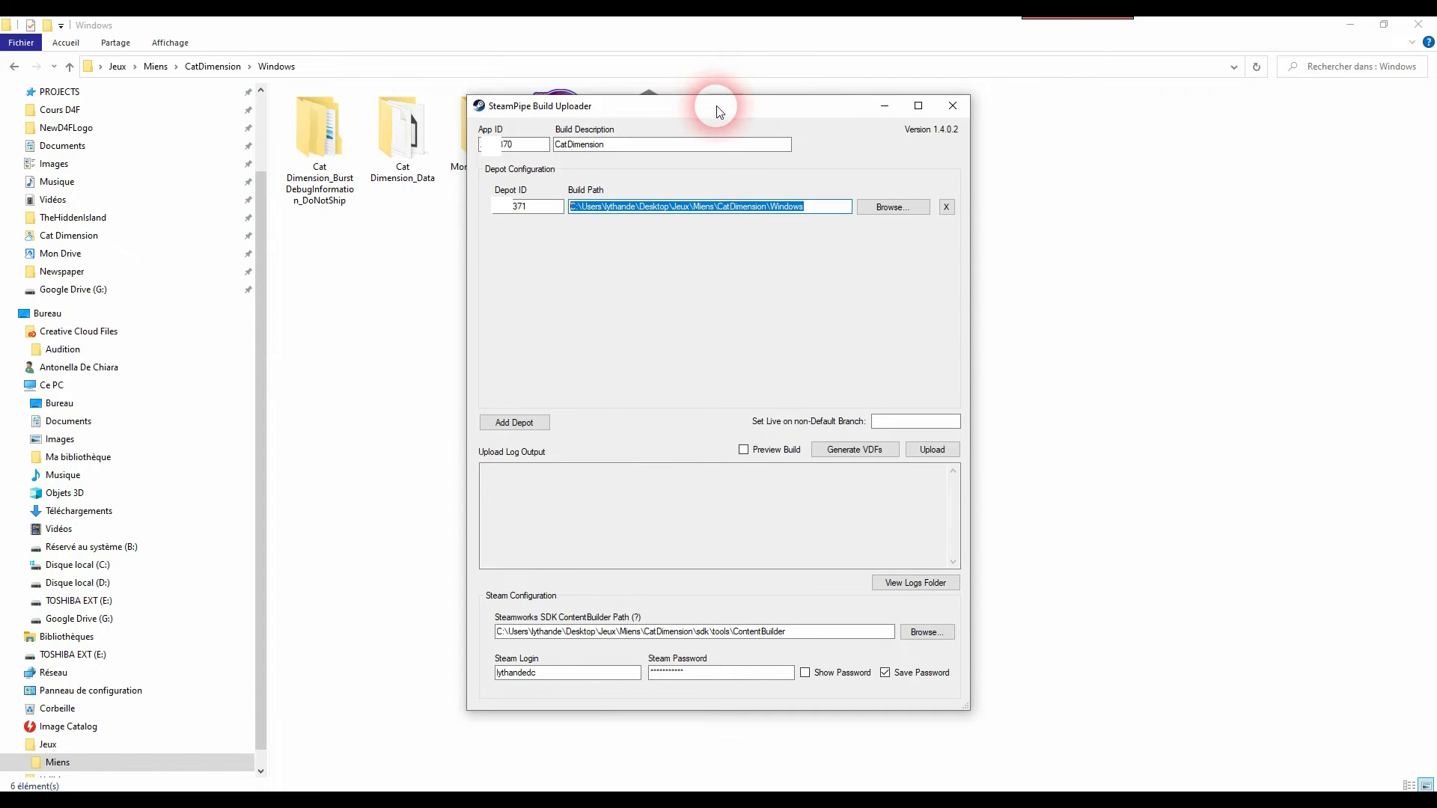
drag(716, 106, 718, 83)
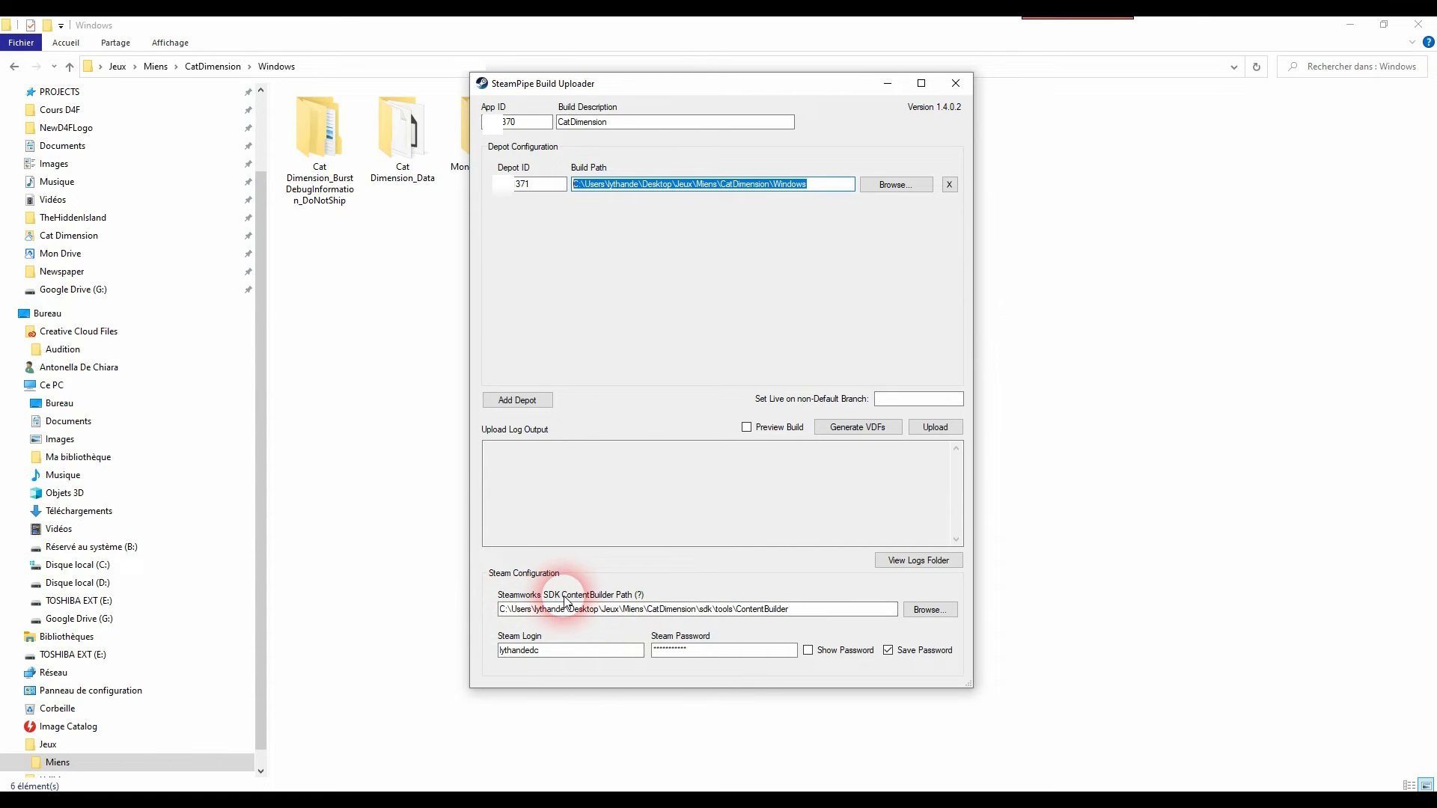
- Open sdk\tools\ContentBuilder, view its full path, and check the uploader's ContentBuilder setting
click(224, 68)
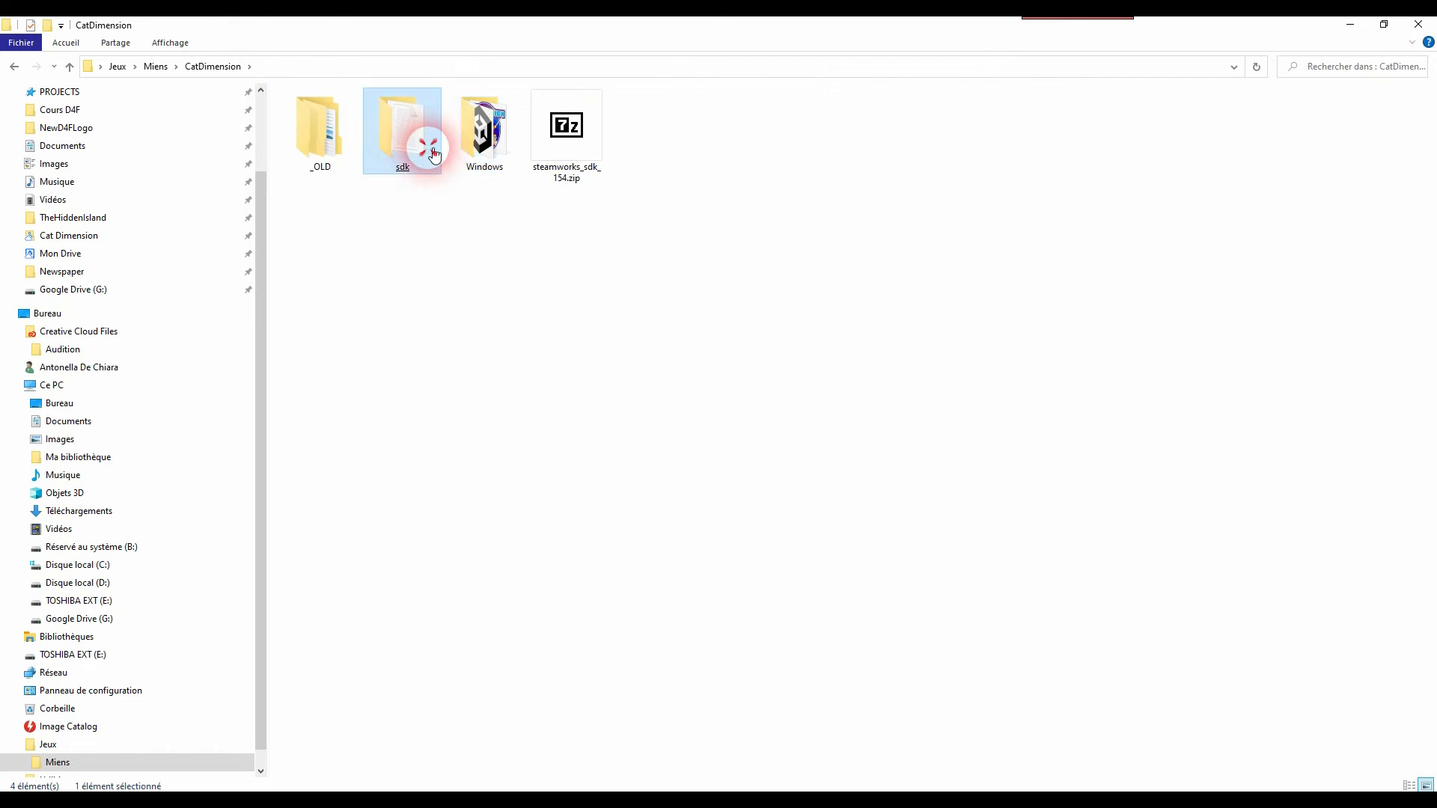
double_click(405, 139)
double_click(643, 150)
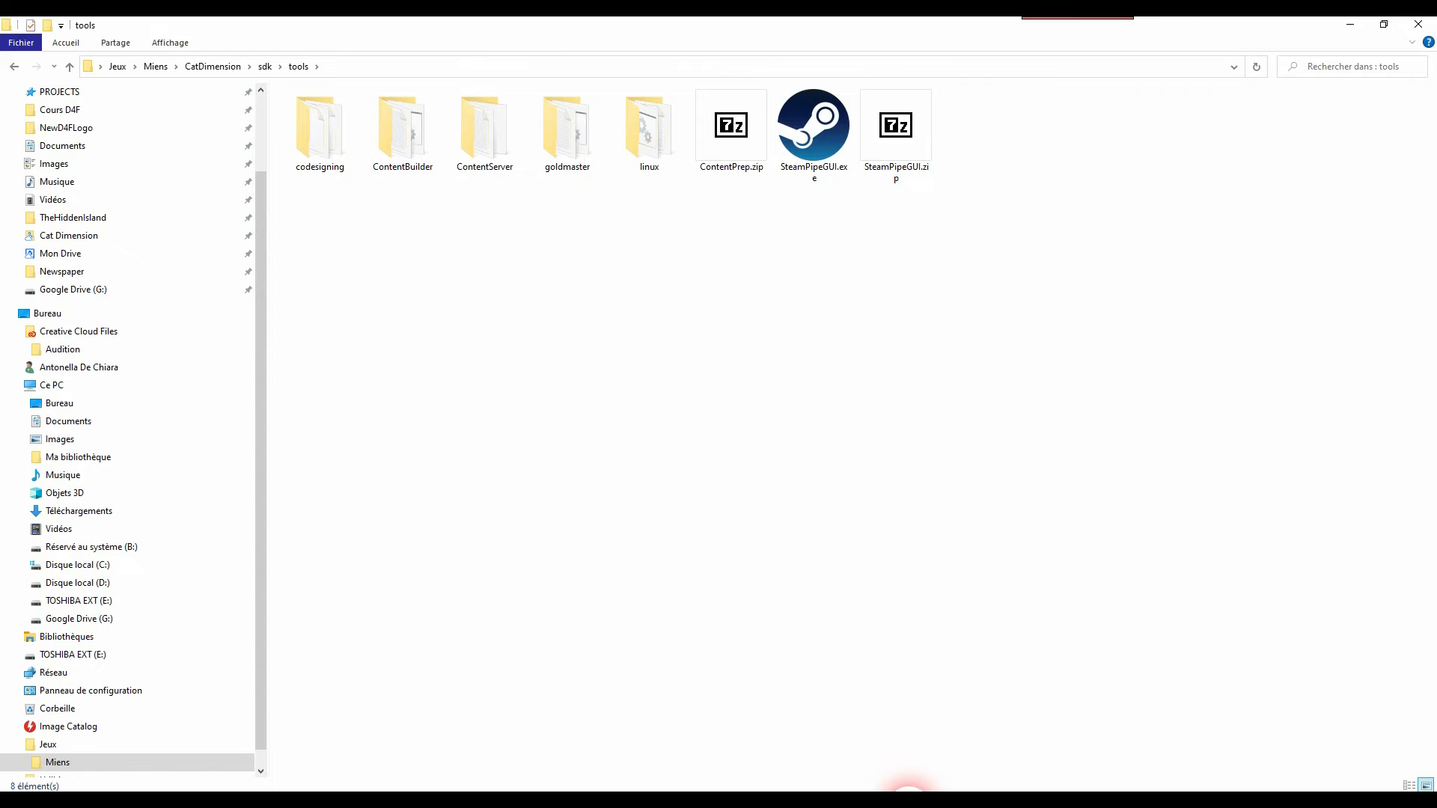
click(909, 792)
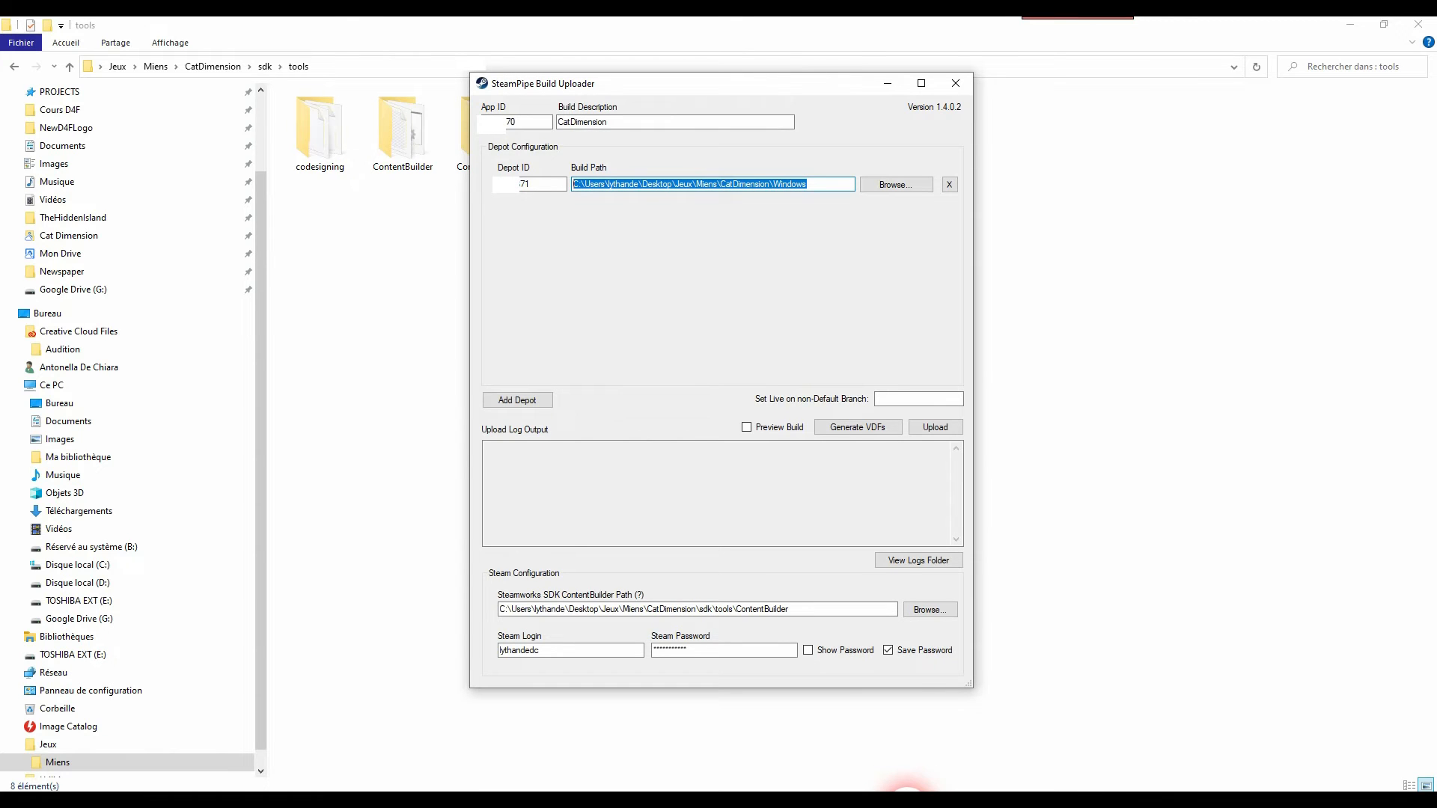
click(907, 792)
double_click(403, 131)
click(403, 131)
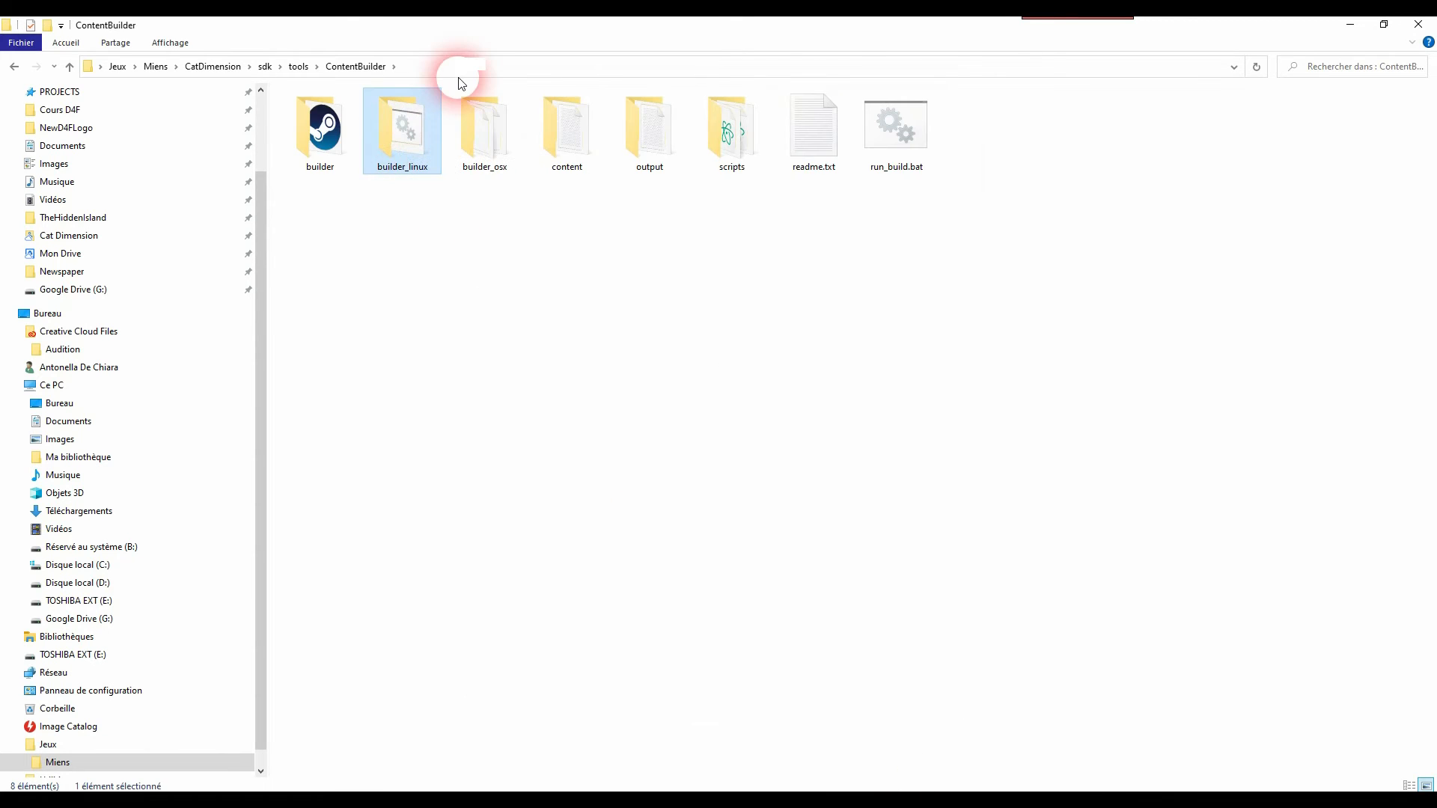
click(464, 68)
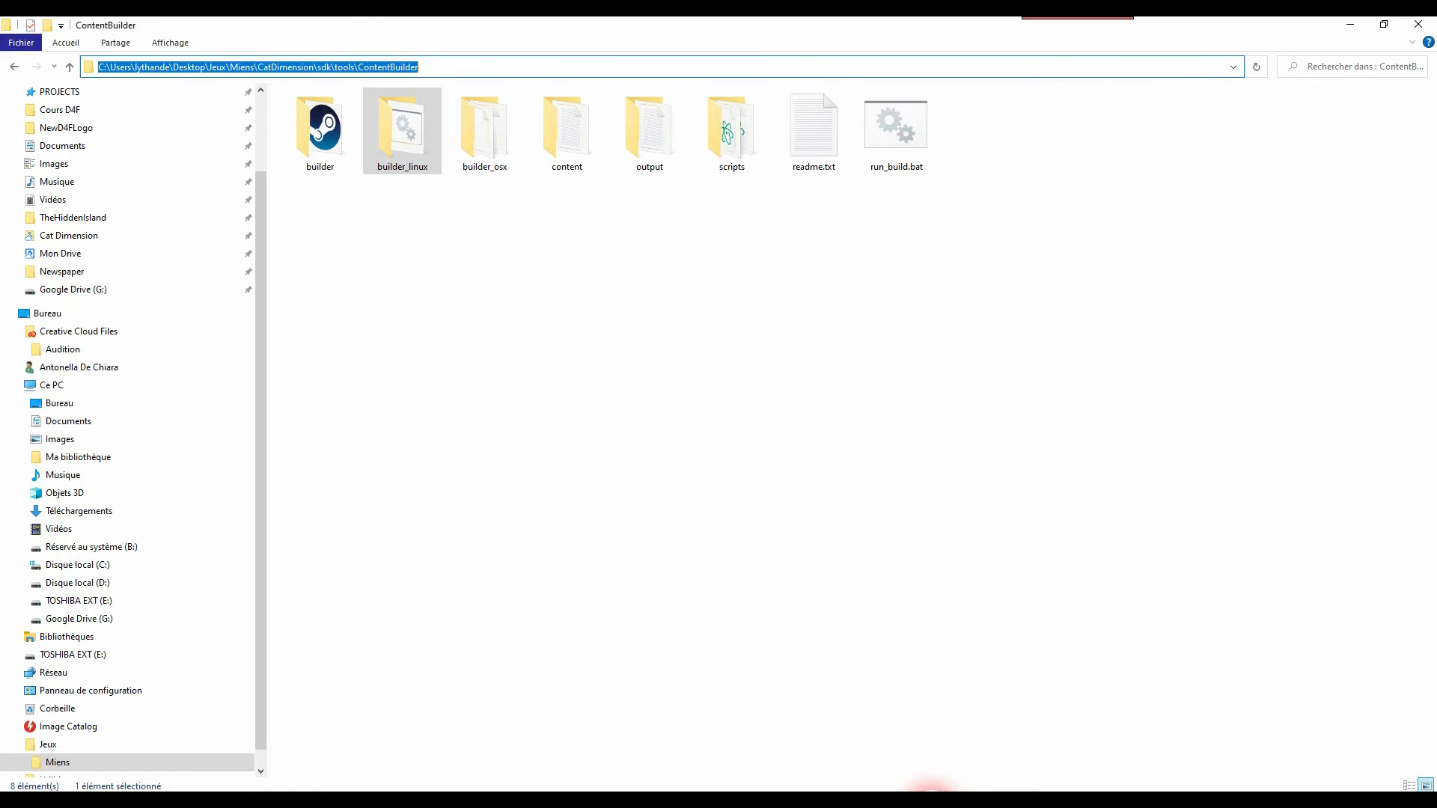
click(909, 792)
click(702, 610)
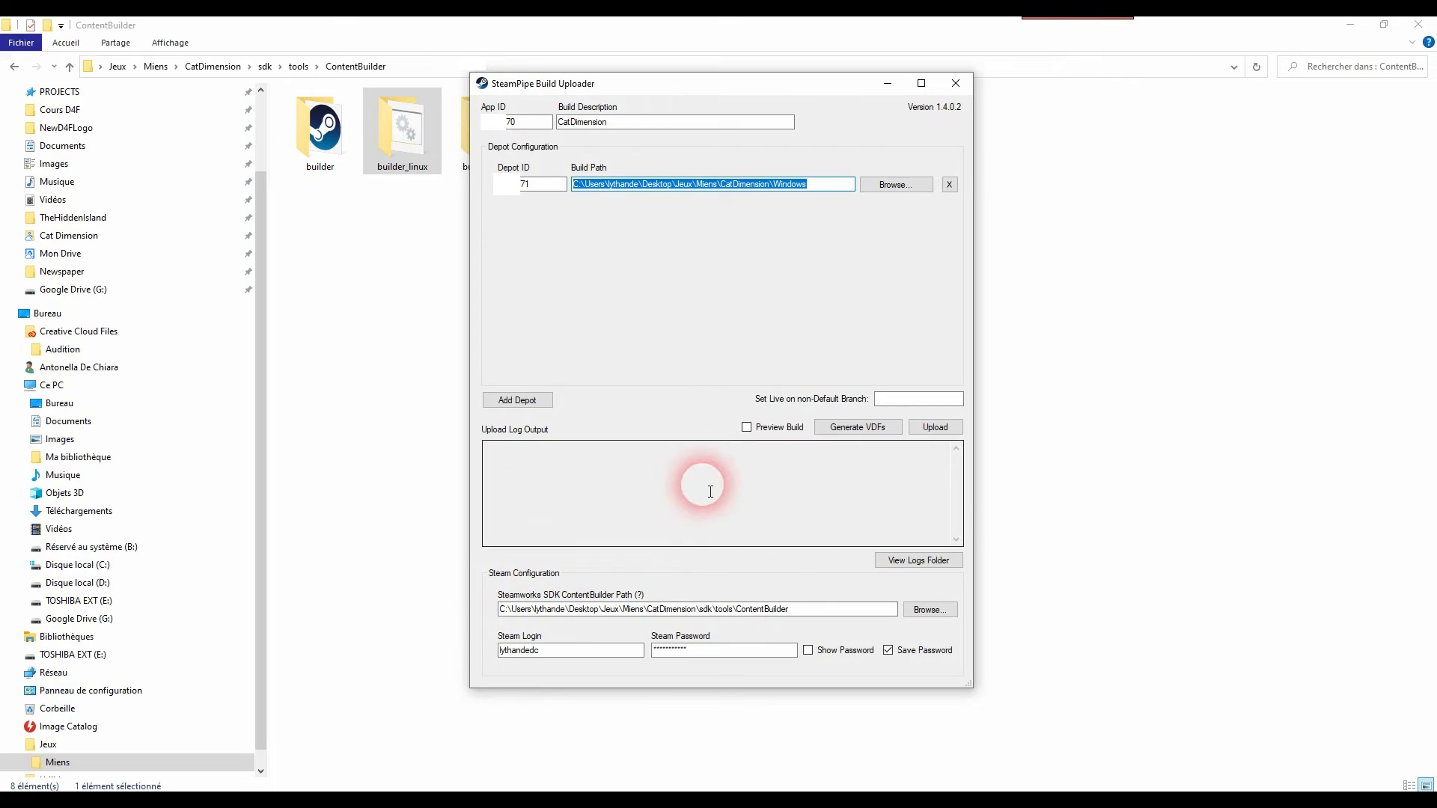
double_click(522, 650)
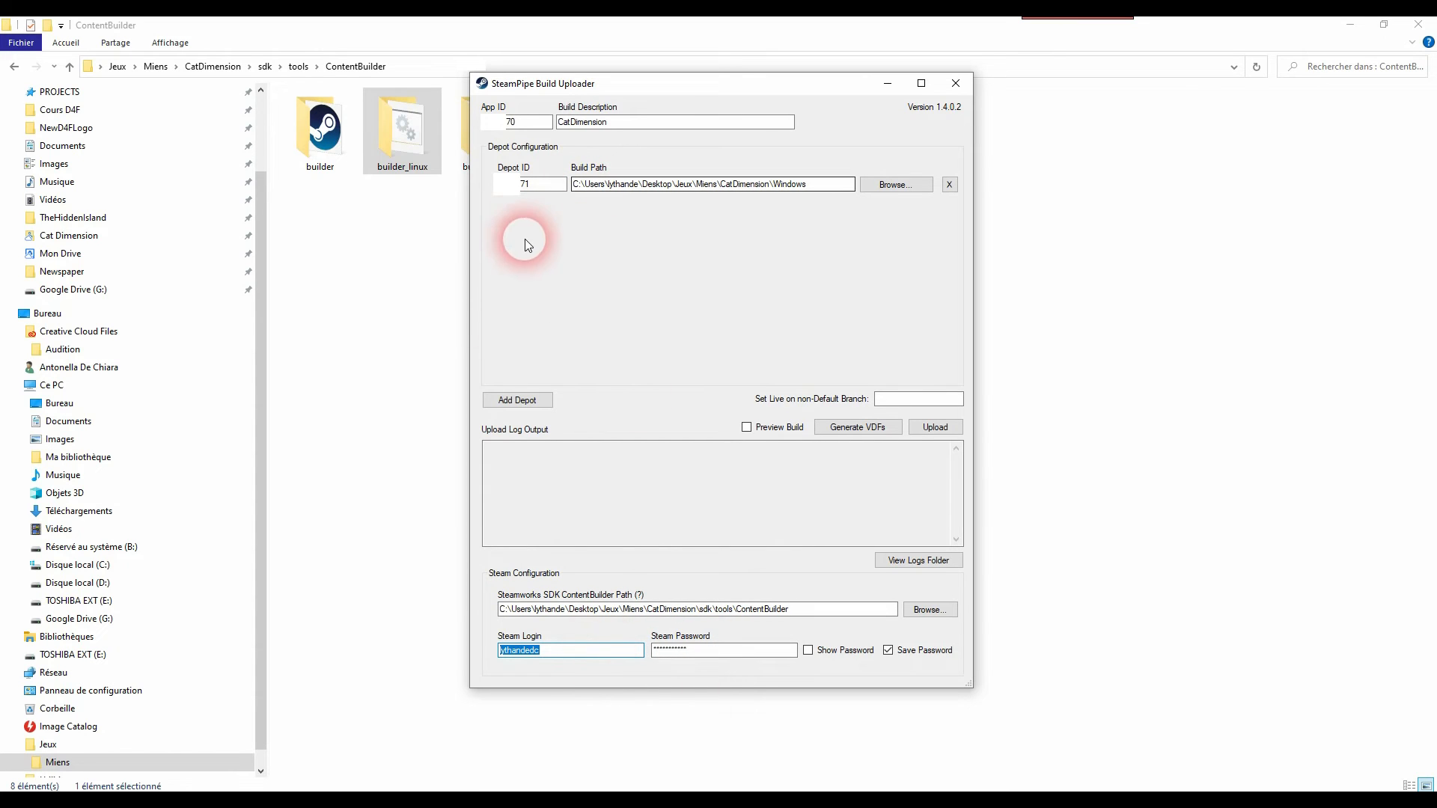
- Start the upload and enter the Steam Guard code in the steamcmd console
click(920, 429)
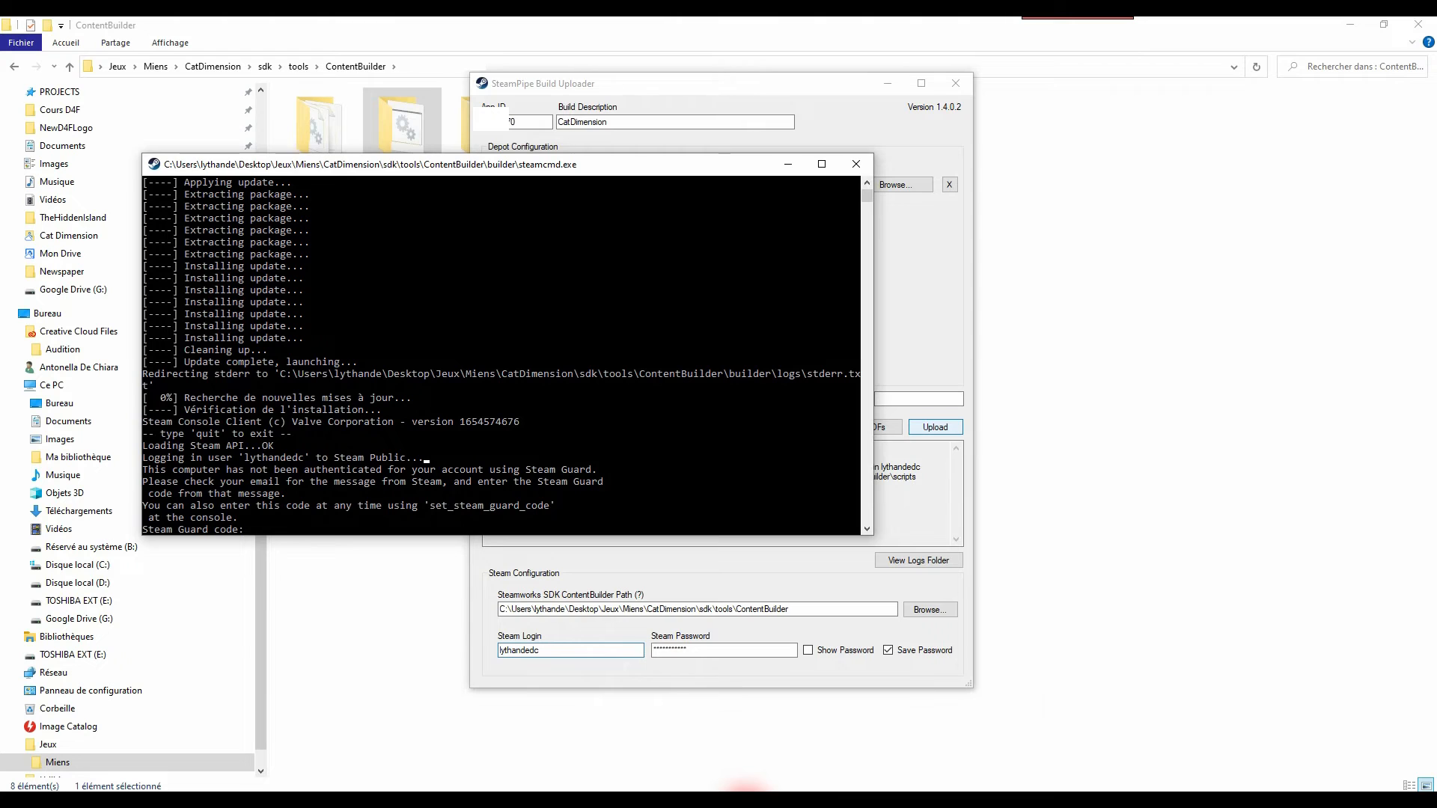
click(514, 522)
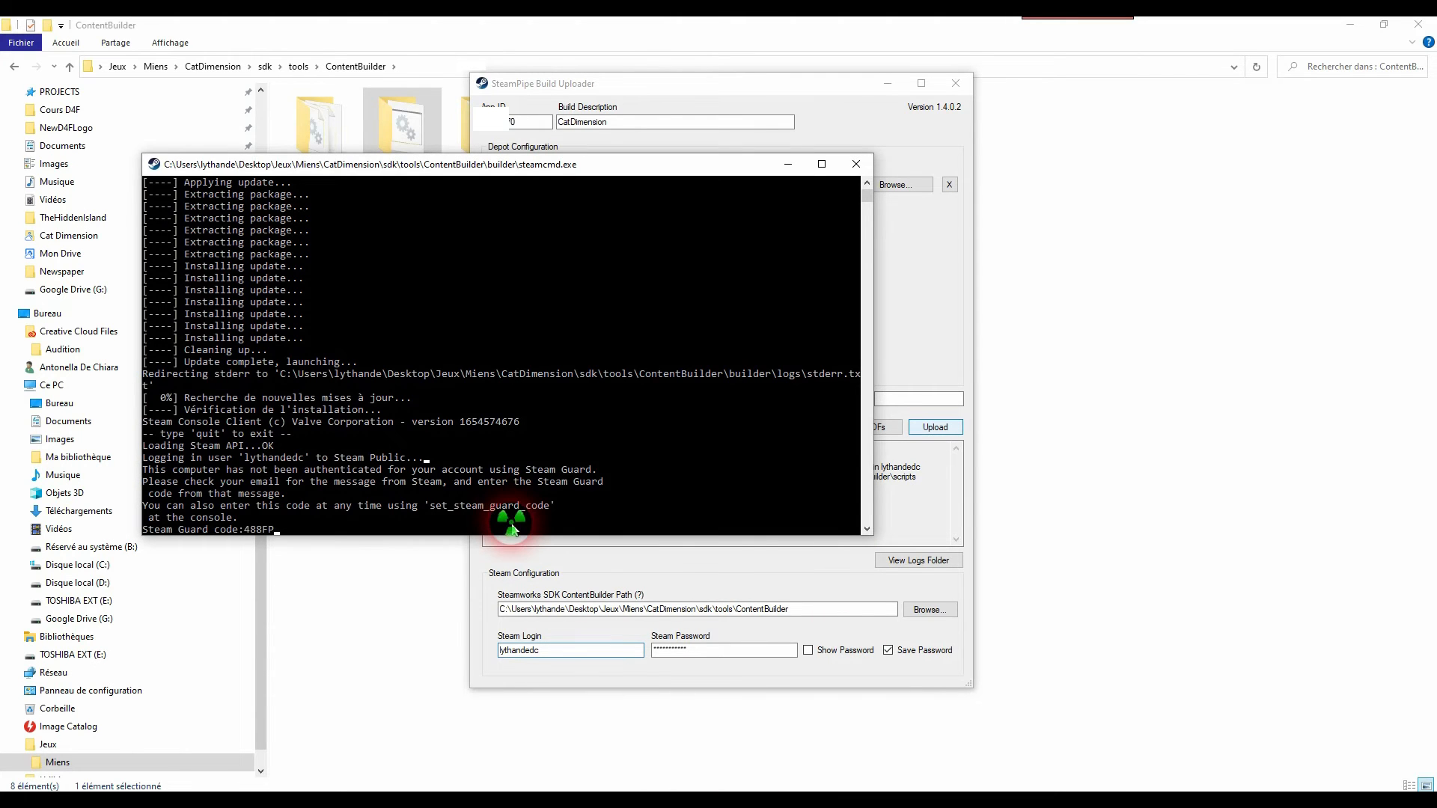
key(Return)
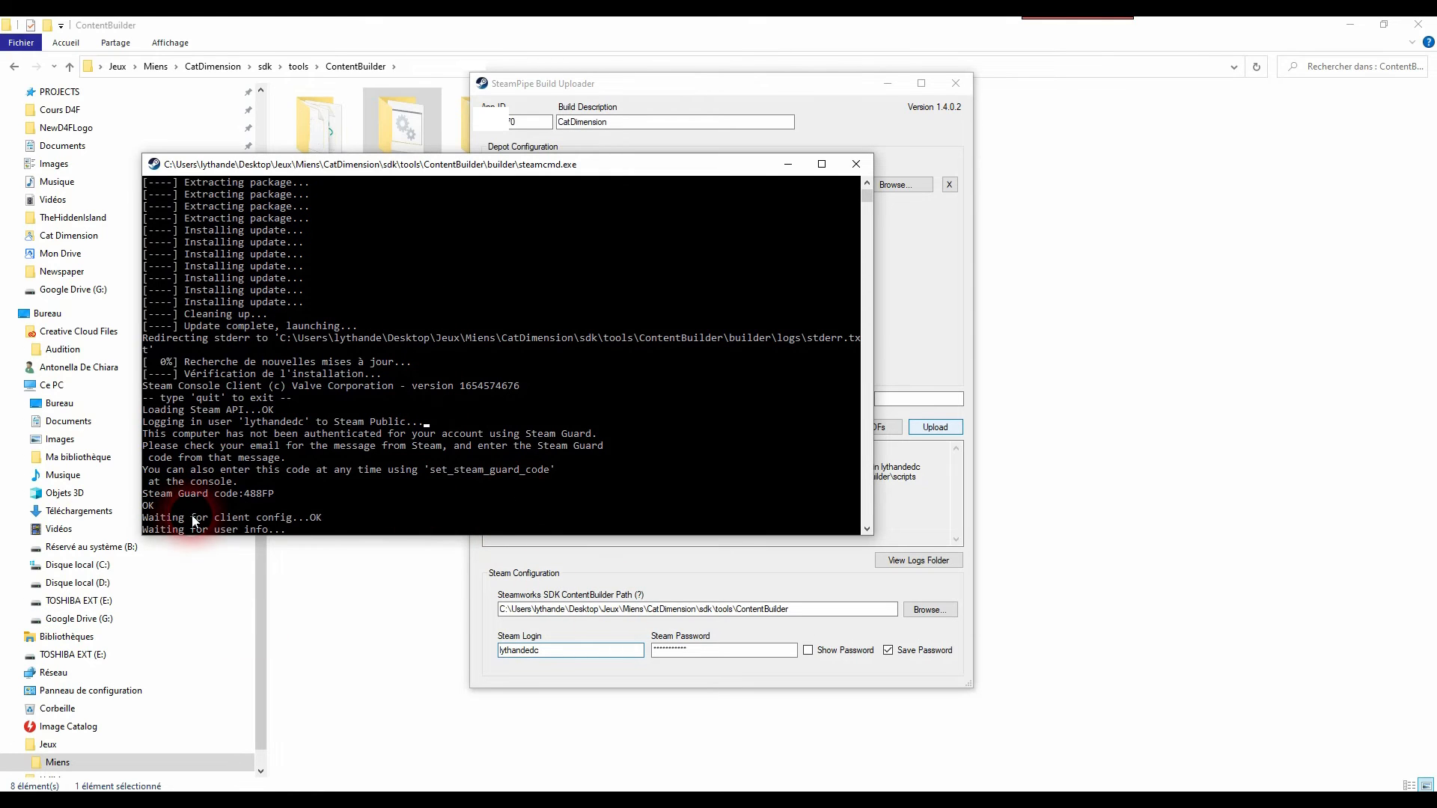
- Select the log's summary of files added, changed and removed, then return to the browser
click(526, 608)
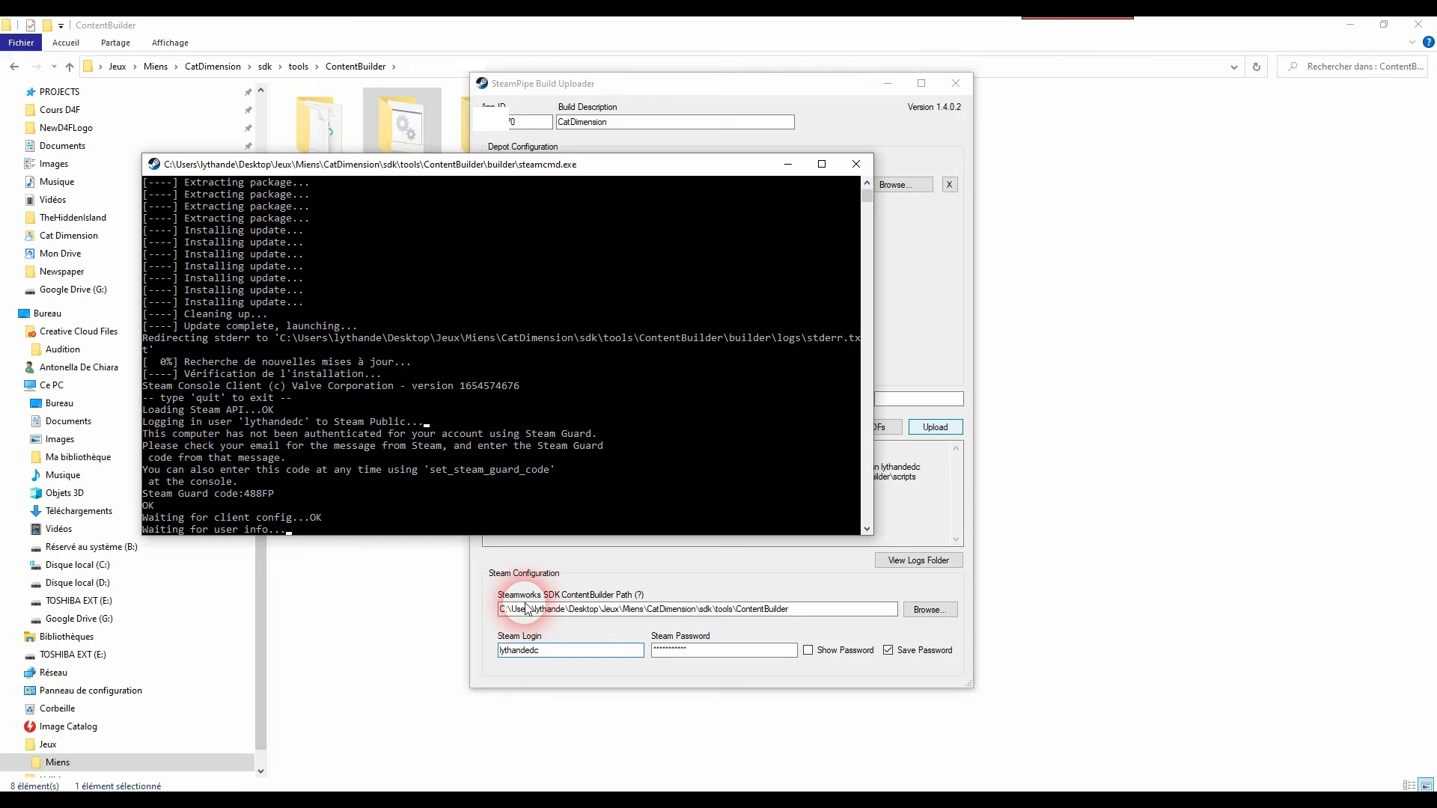
click(479, 494)
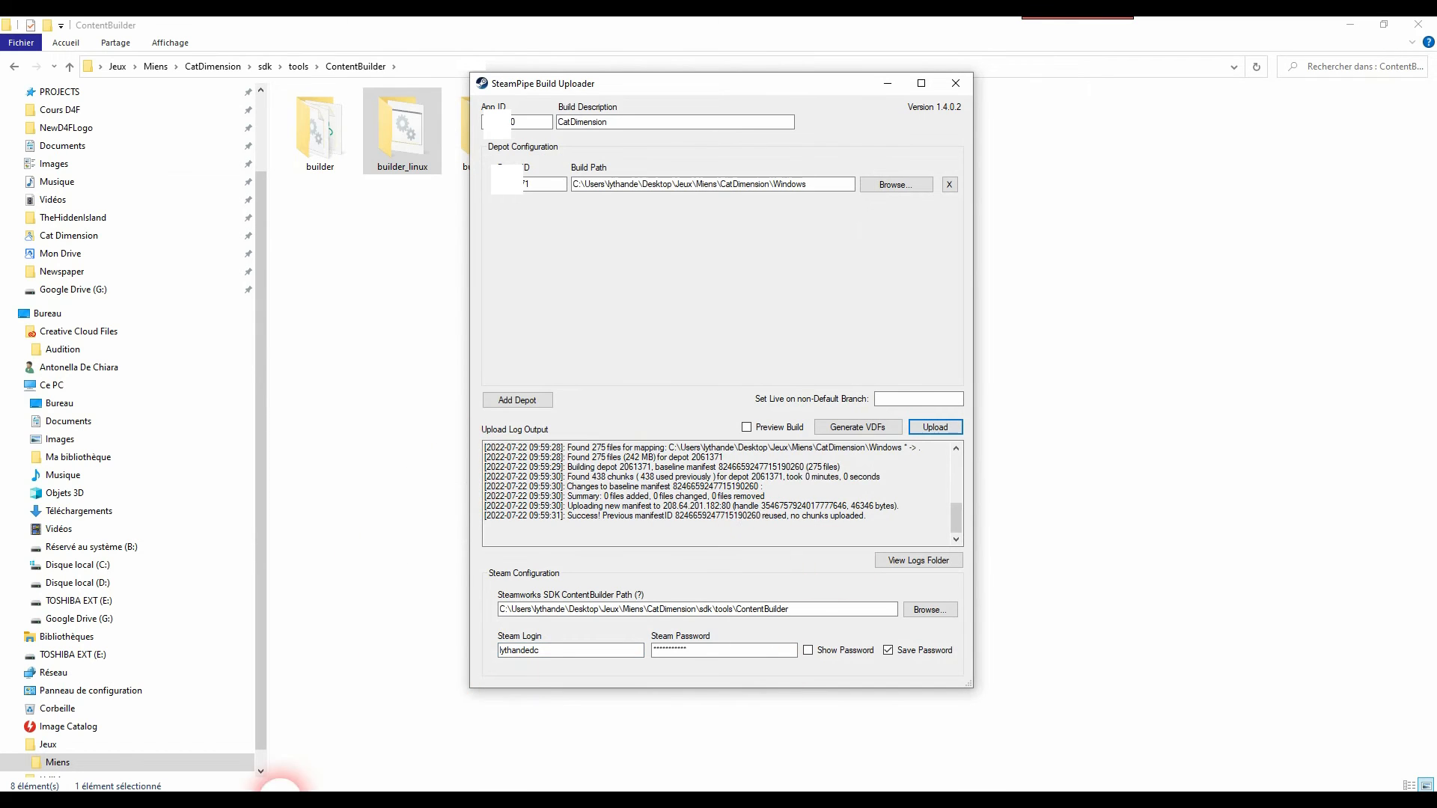
click(606, 498)
drag(606, 497, 783, 499)
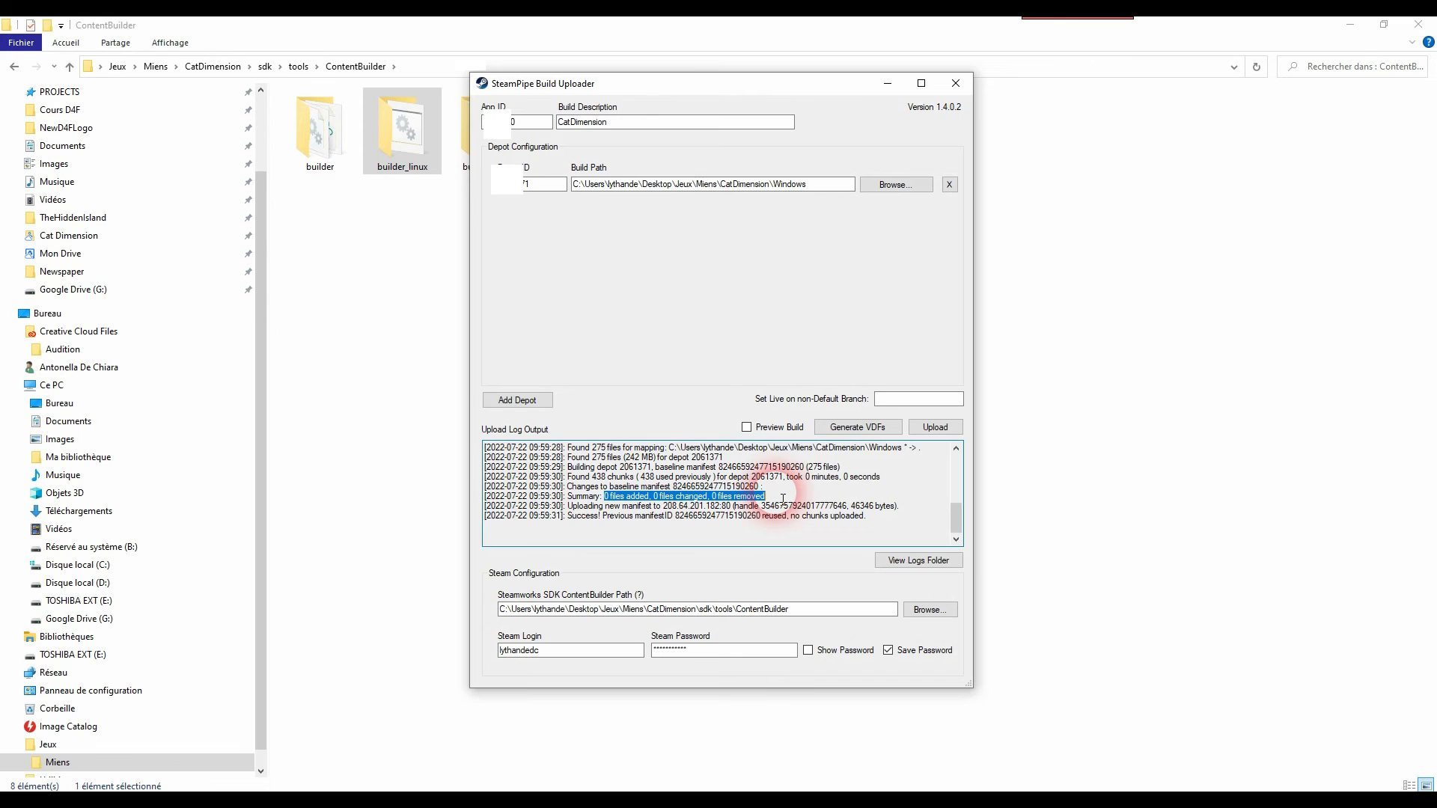
mouse_move(351, 797)
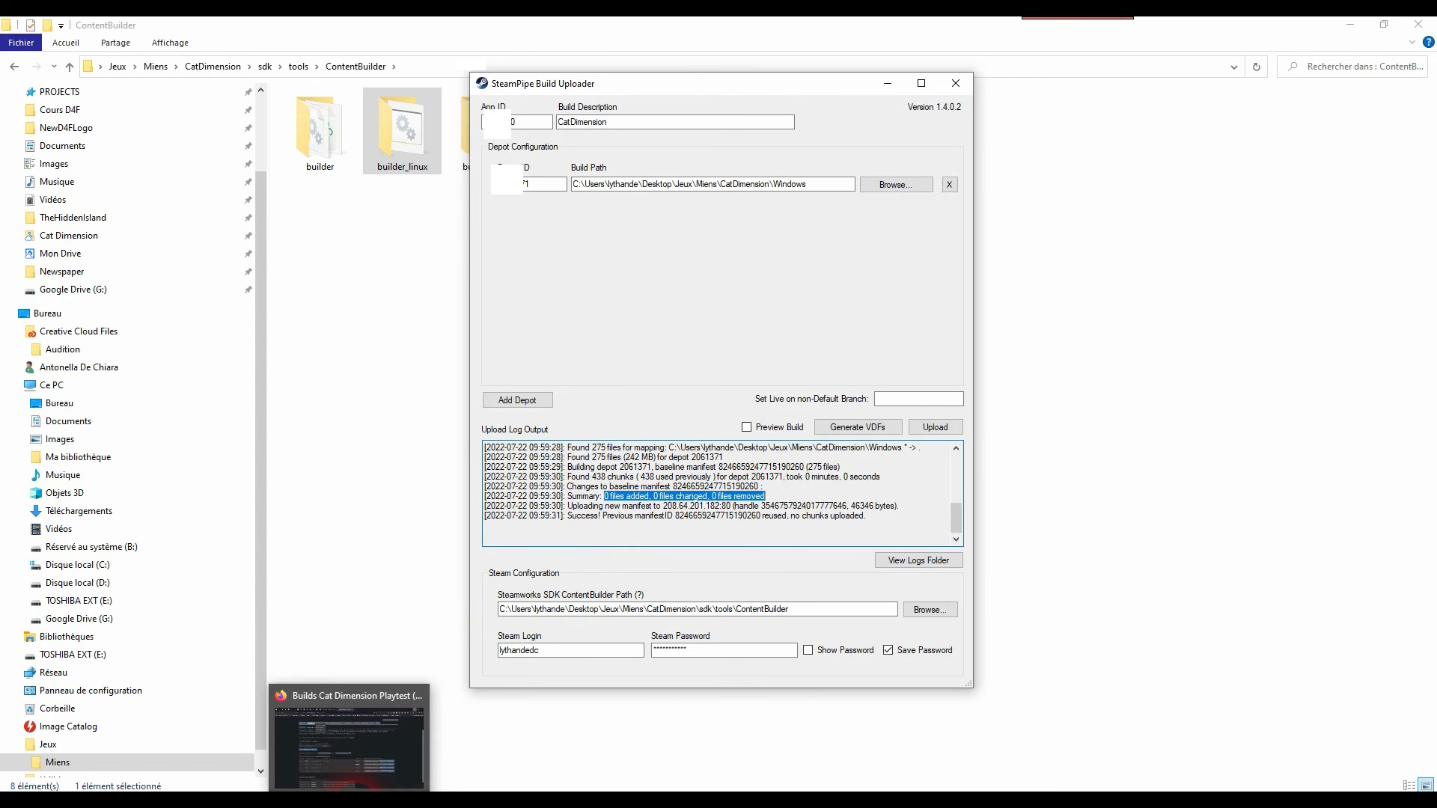
click(352, 749)
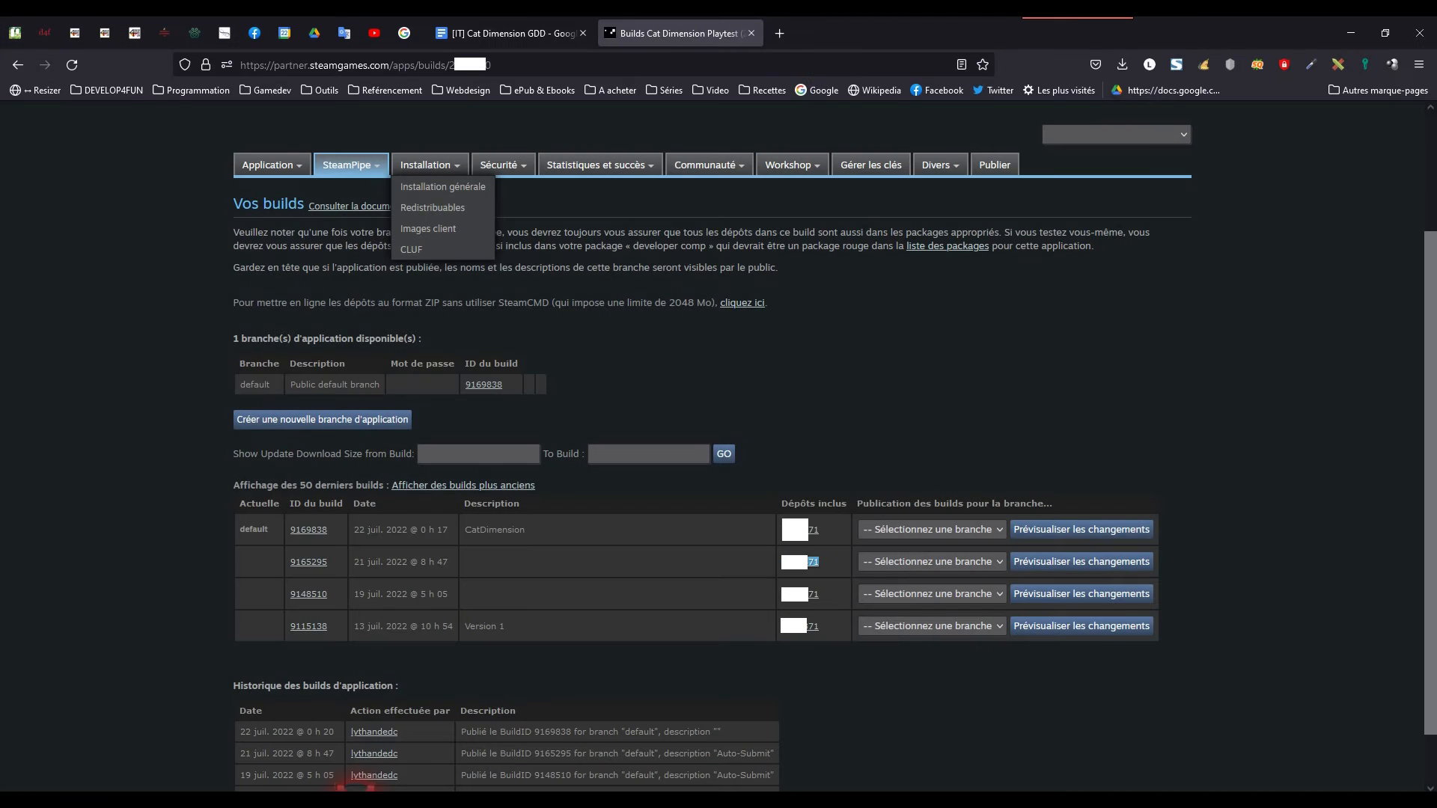
- Reload builds, assign build 9170035 to the default branch, preview changes, then open Publishing
click(72, 66)
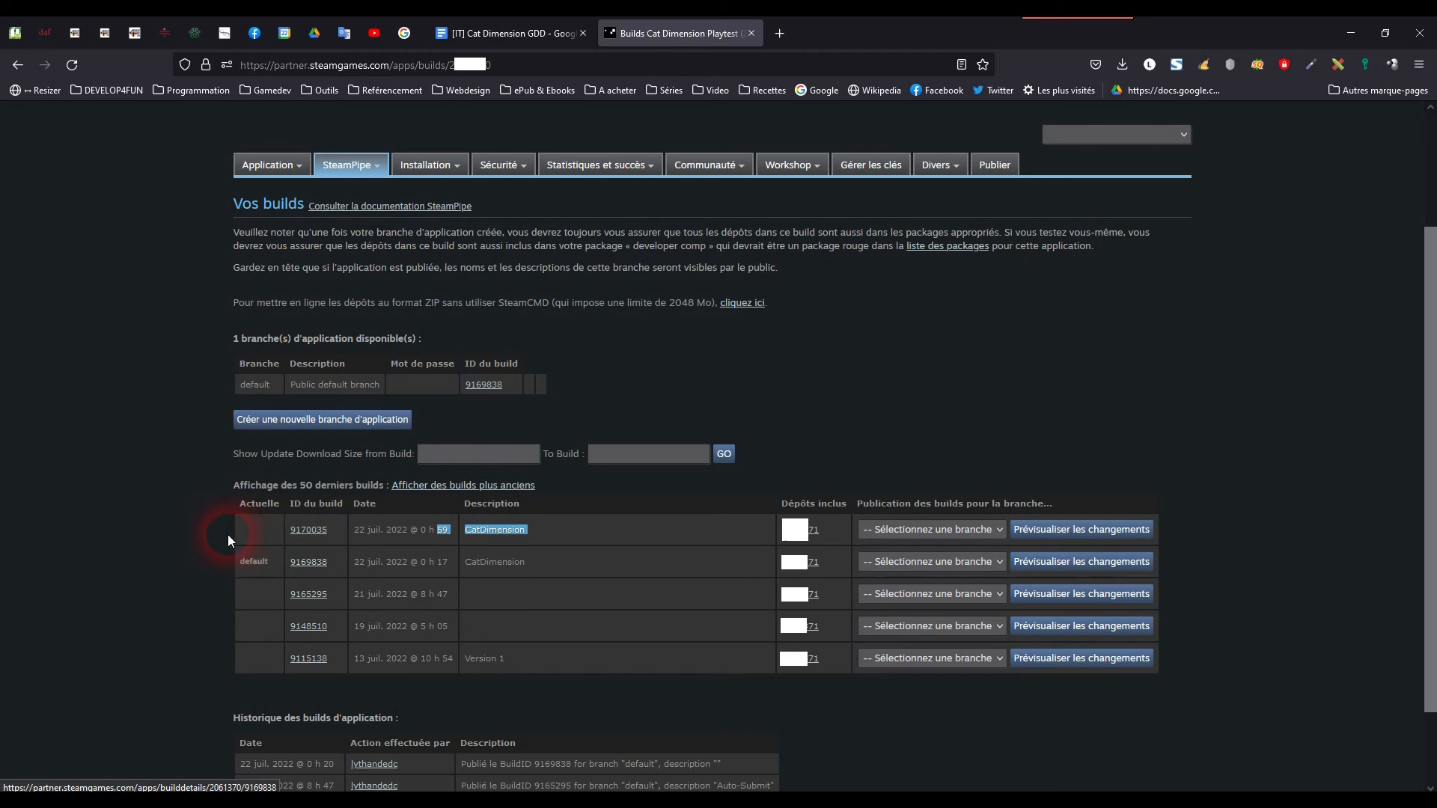
click(906, 530)
click(904, 570)
click(1036, 539)
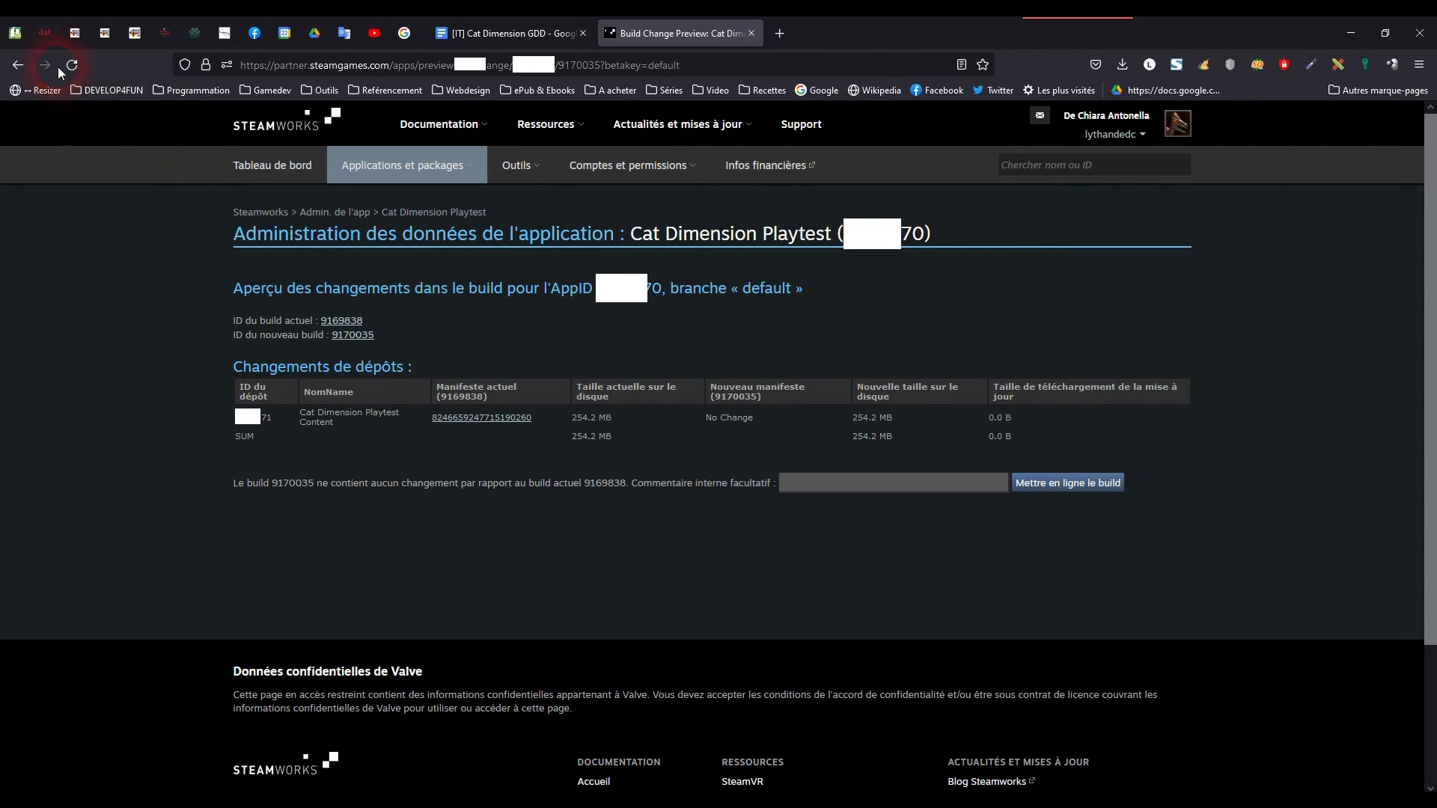
click(22, 67)
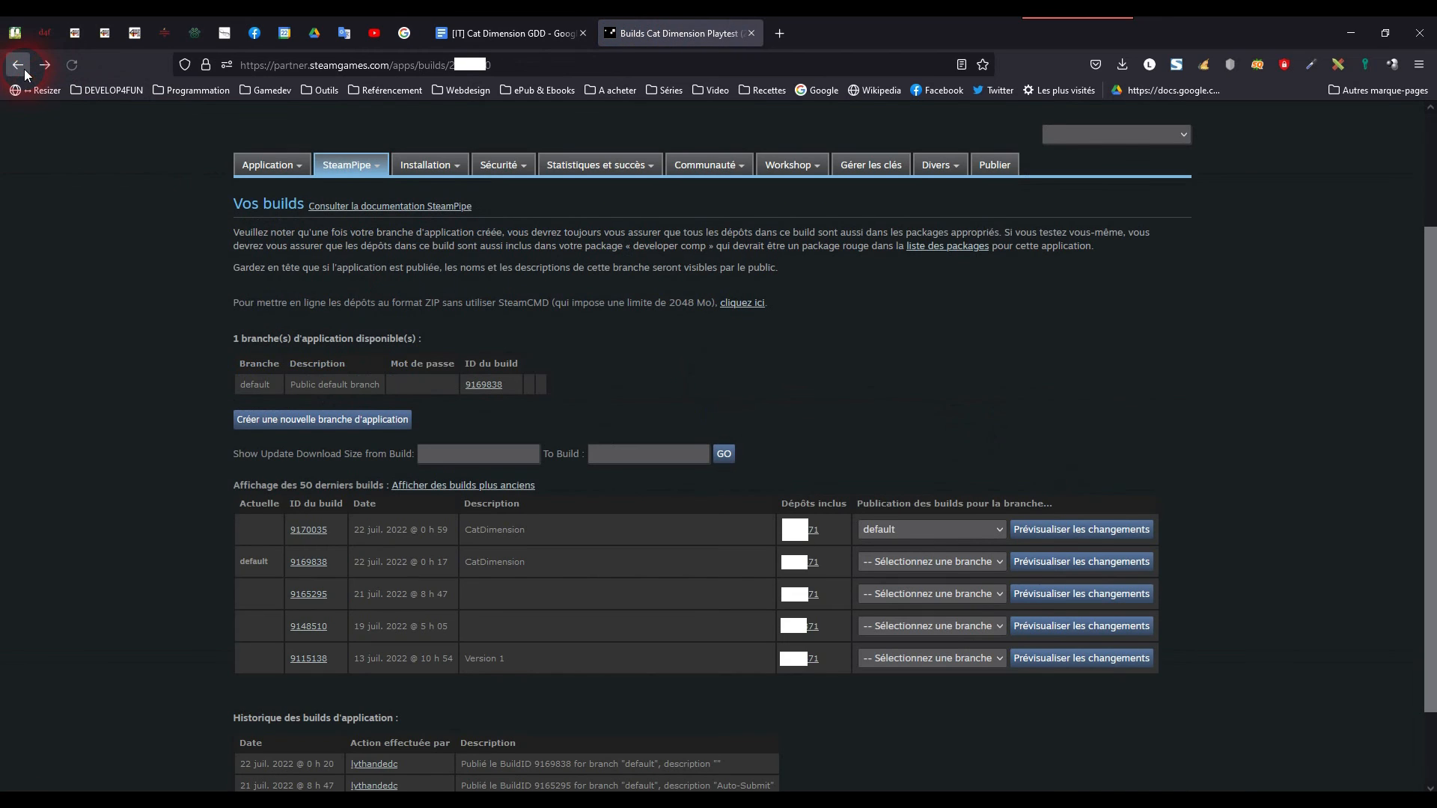
click(994, 168)
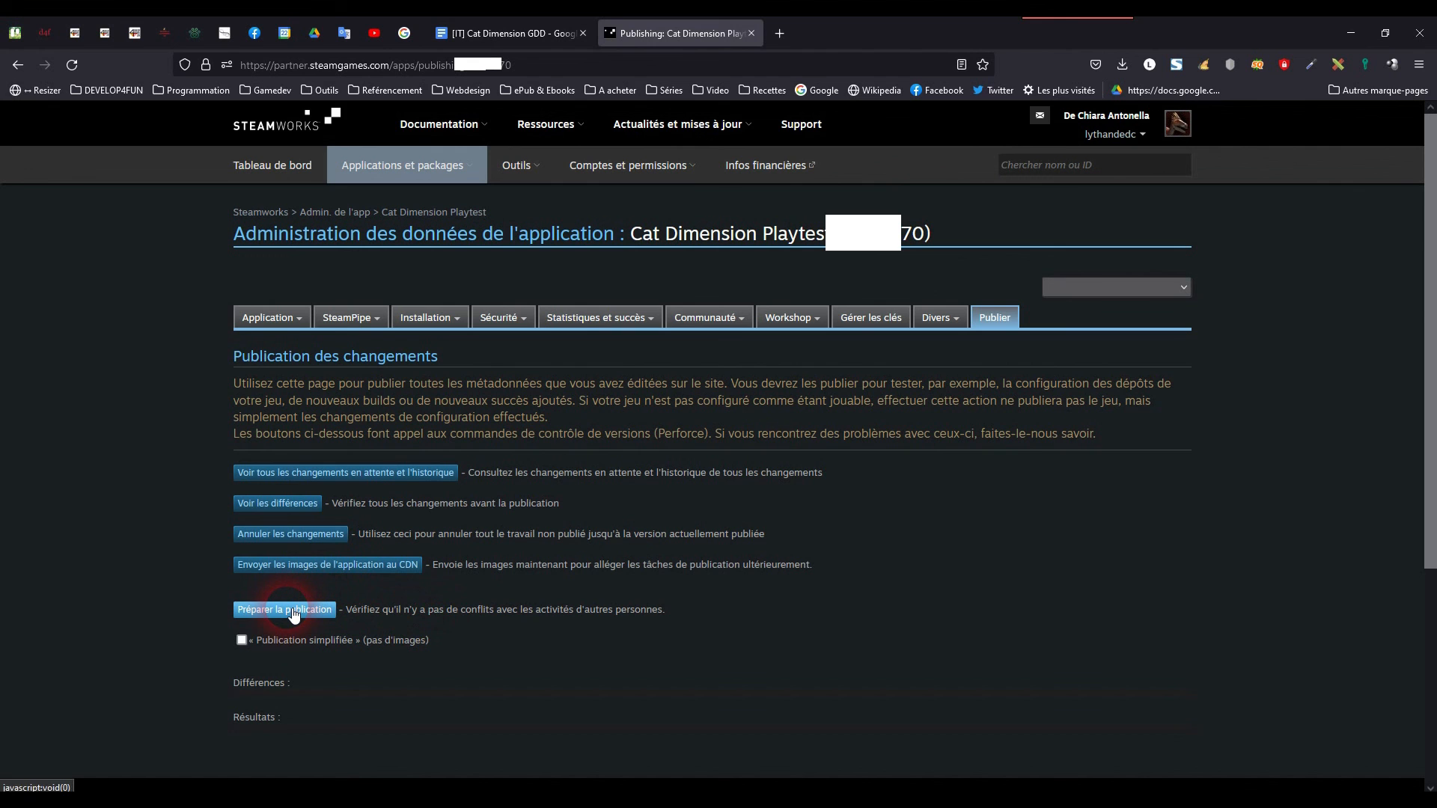
- Prepare Cat Dimension Playtest's pending changes and start publishing to Steam, reaching the confirmation code field
click(285, 610)
scroll(288, 599, down, 2)
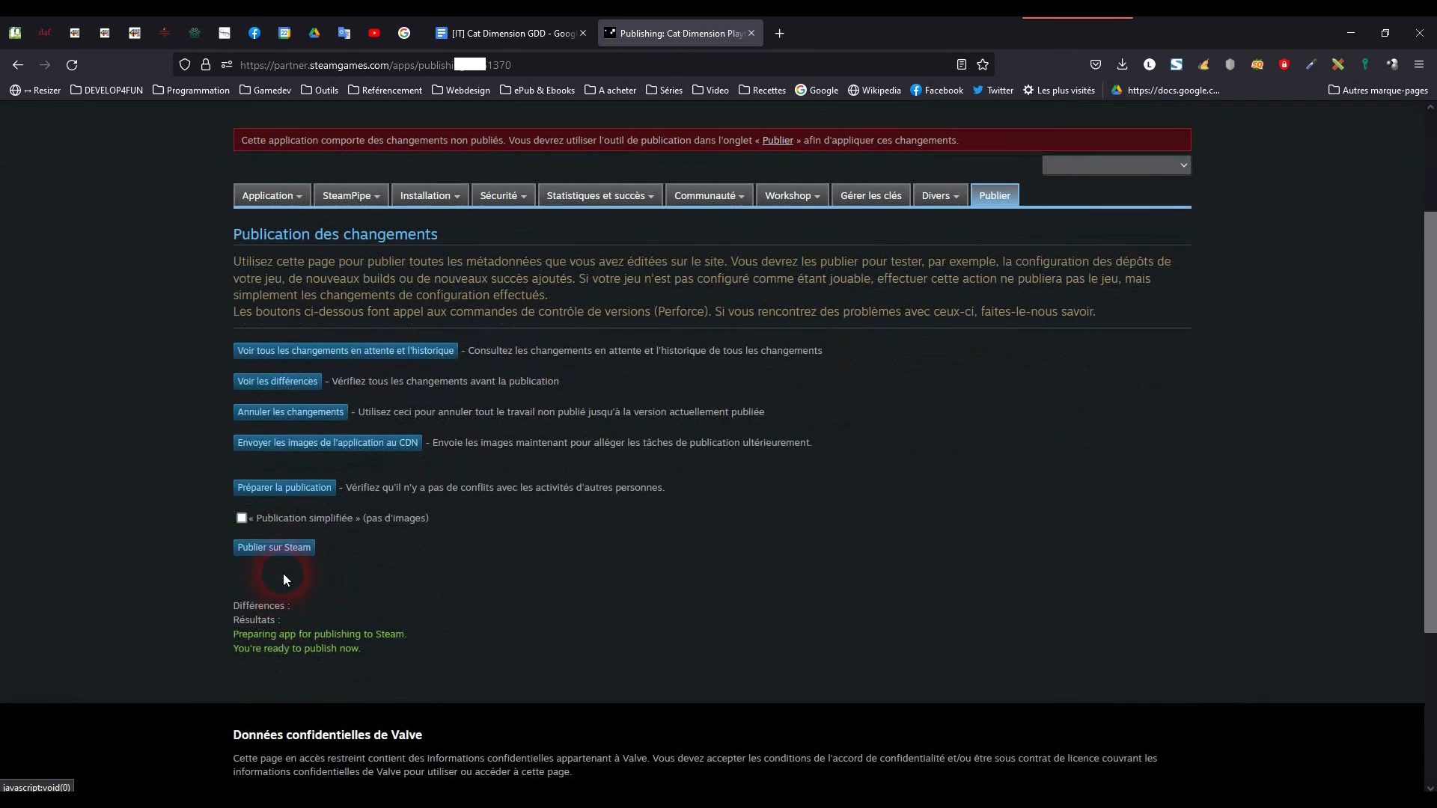
click(282, 548)
click(298, 616)
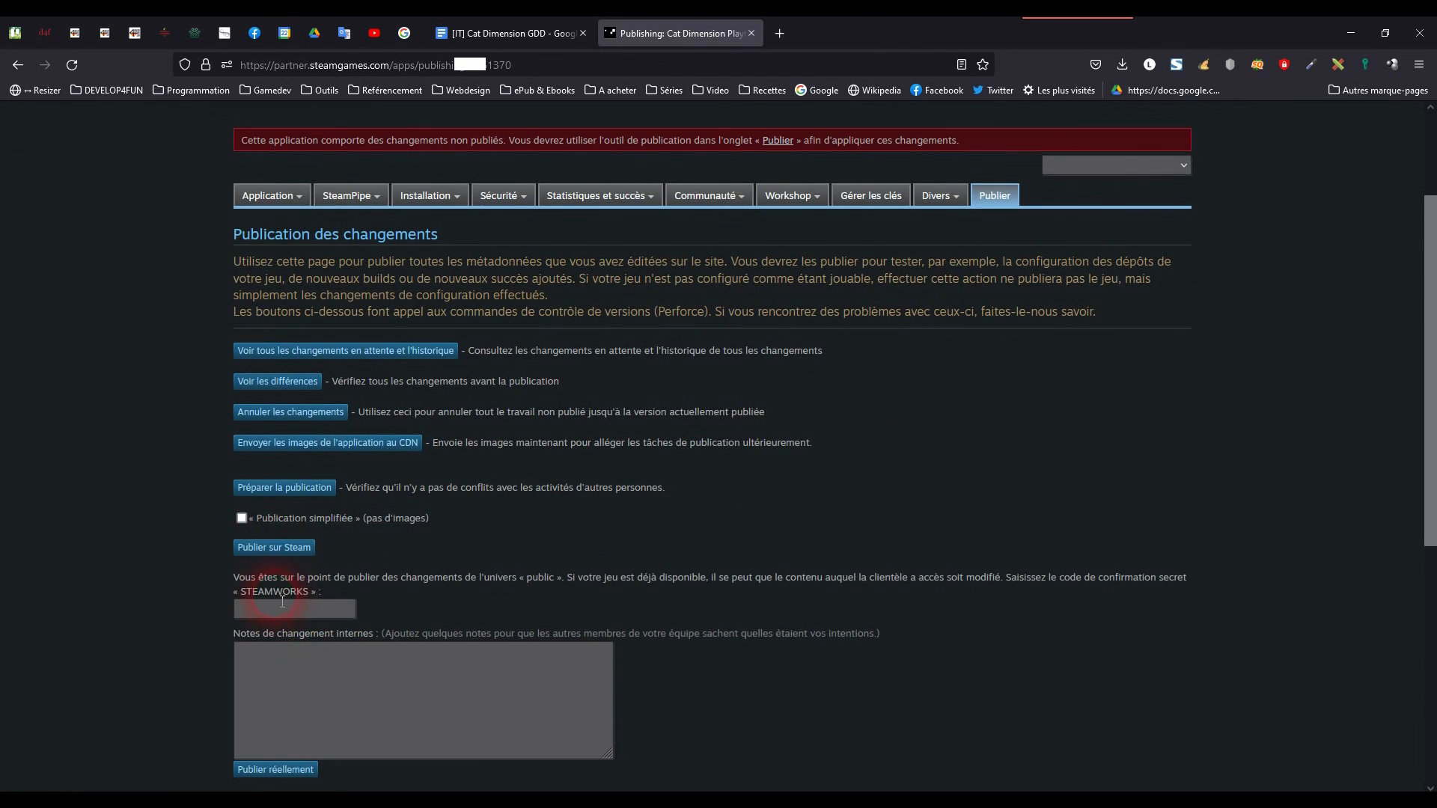
- Return to the Steamworks dashboard and bring SteamPipe Build Uploader back to the front
scroll(271, 779, up, 2)
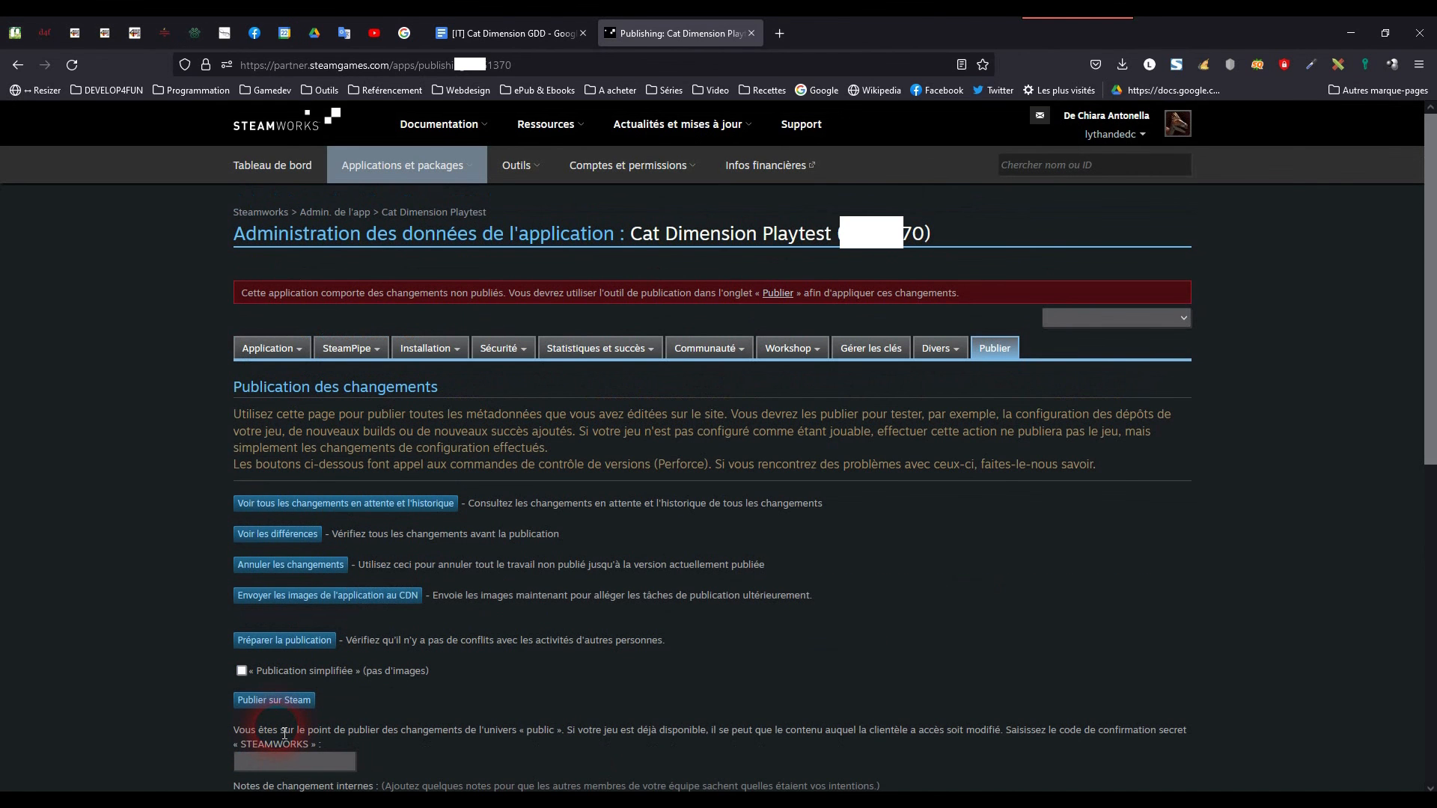
click(295, 165)
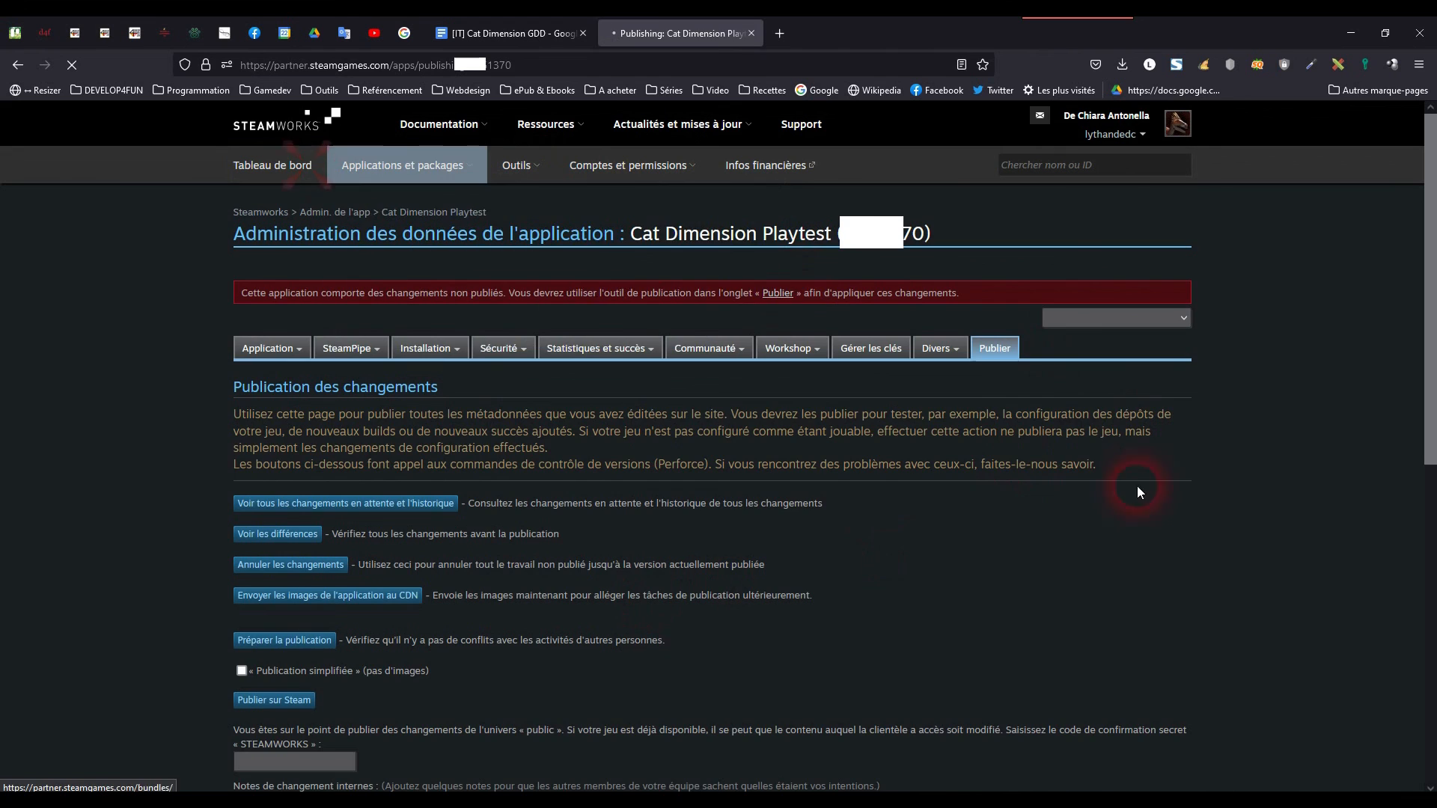
key(alt+Tab)
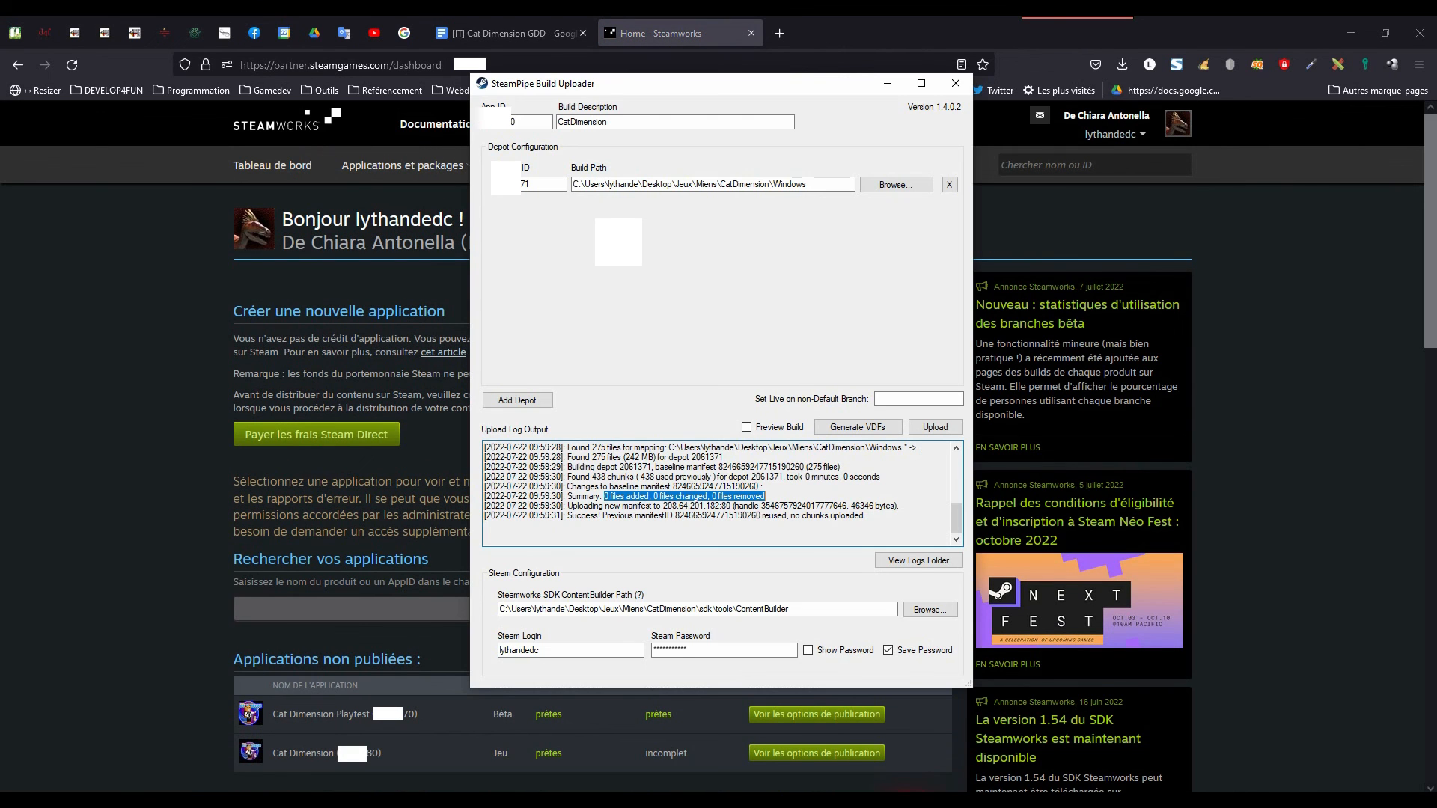
- Open the Steam client from the tray, check Cat Dimension Playtest on the downloads page, then close Steam
click(1228, 802)
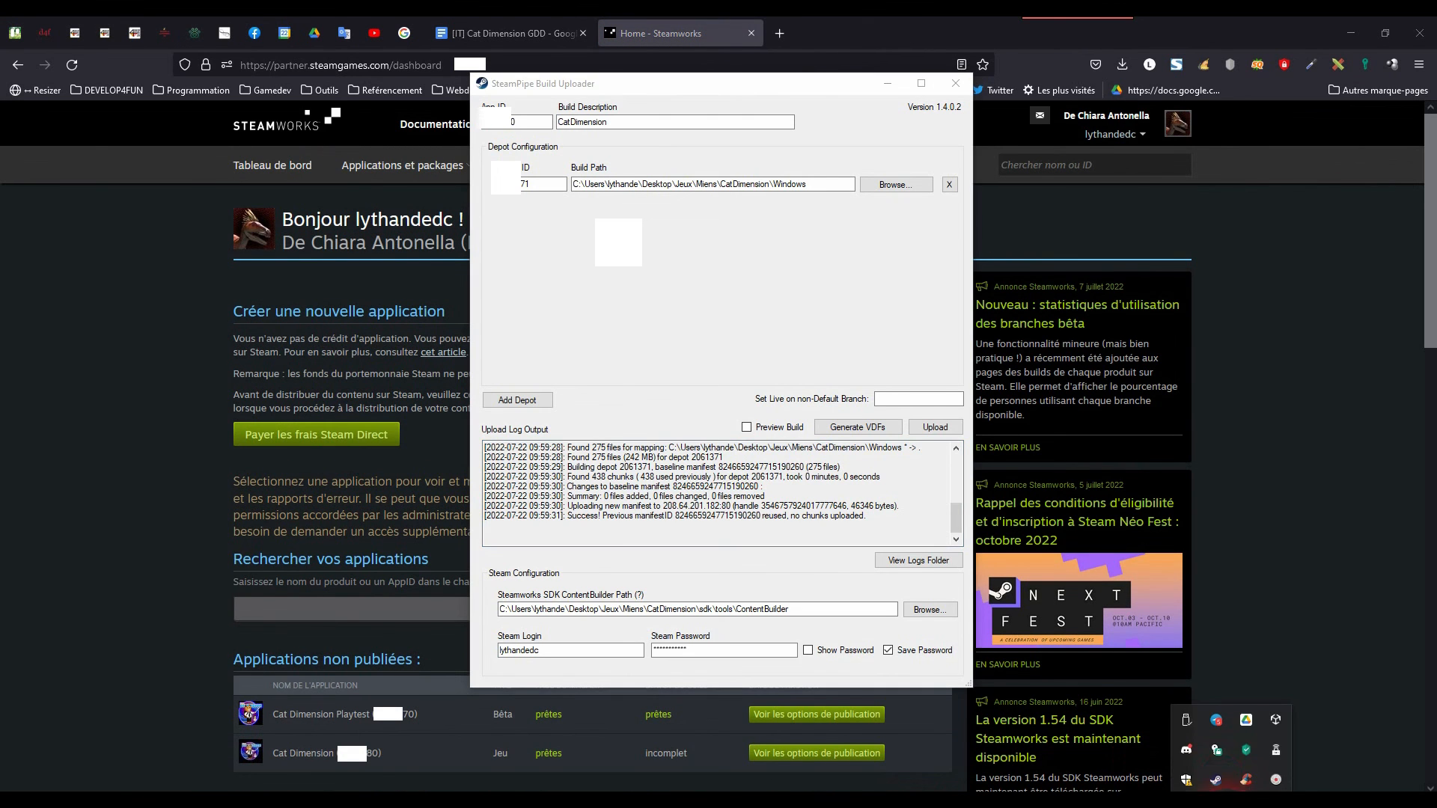
right_click(1220, 780)
click(1220, 779)
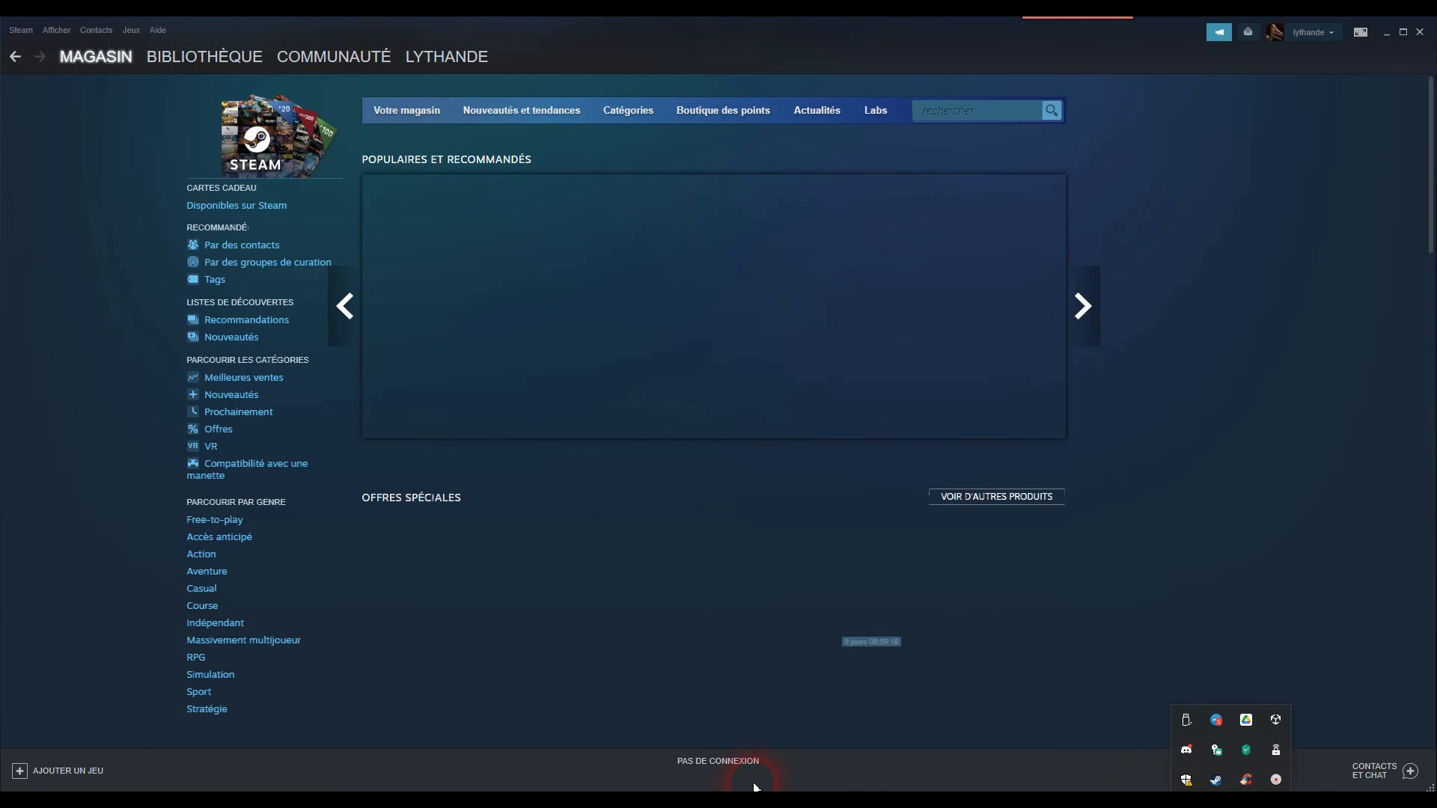
click(734, 762)
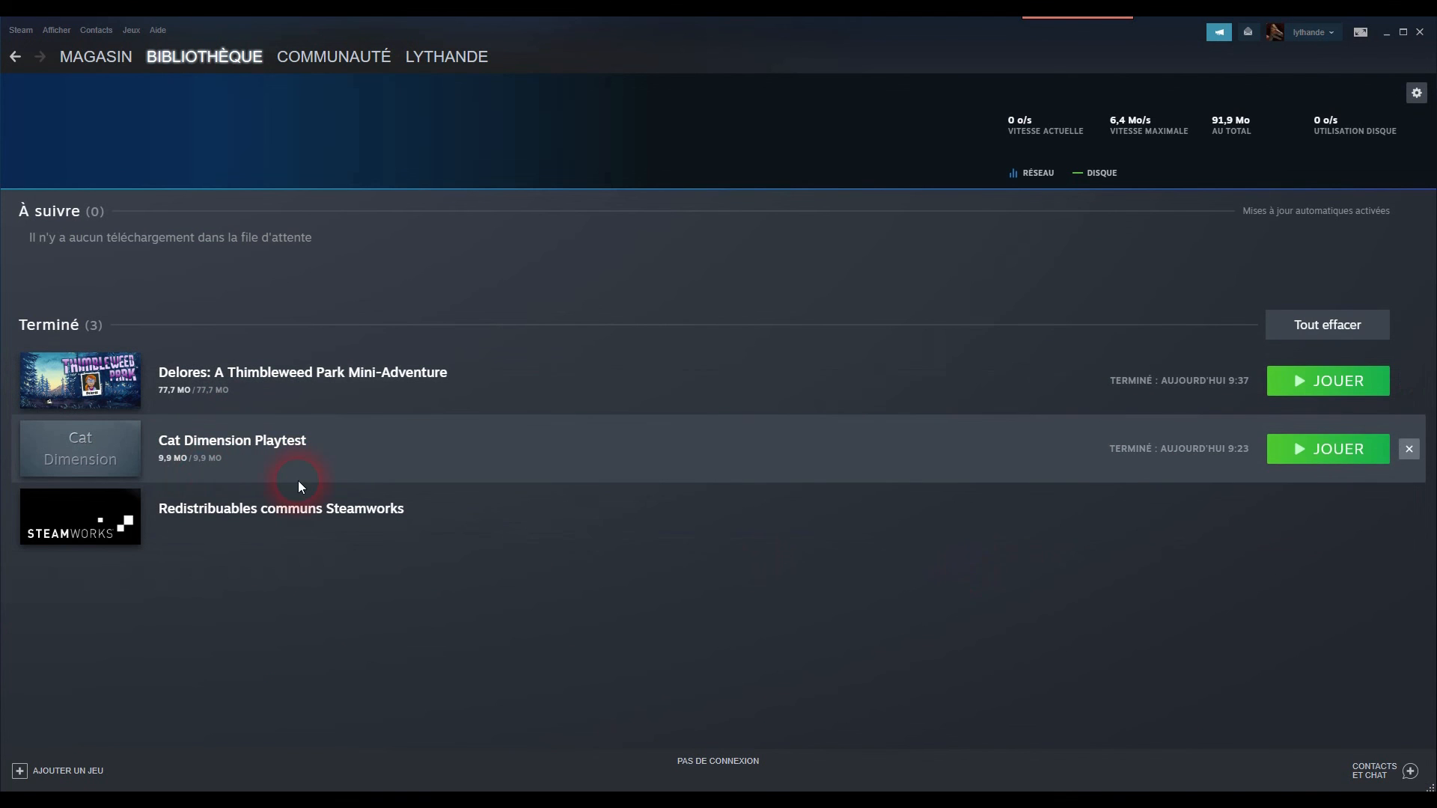
click(1420, 33)
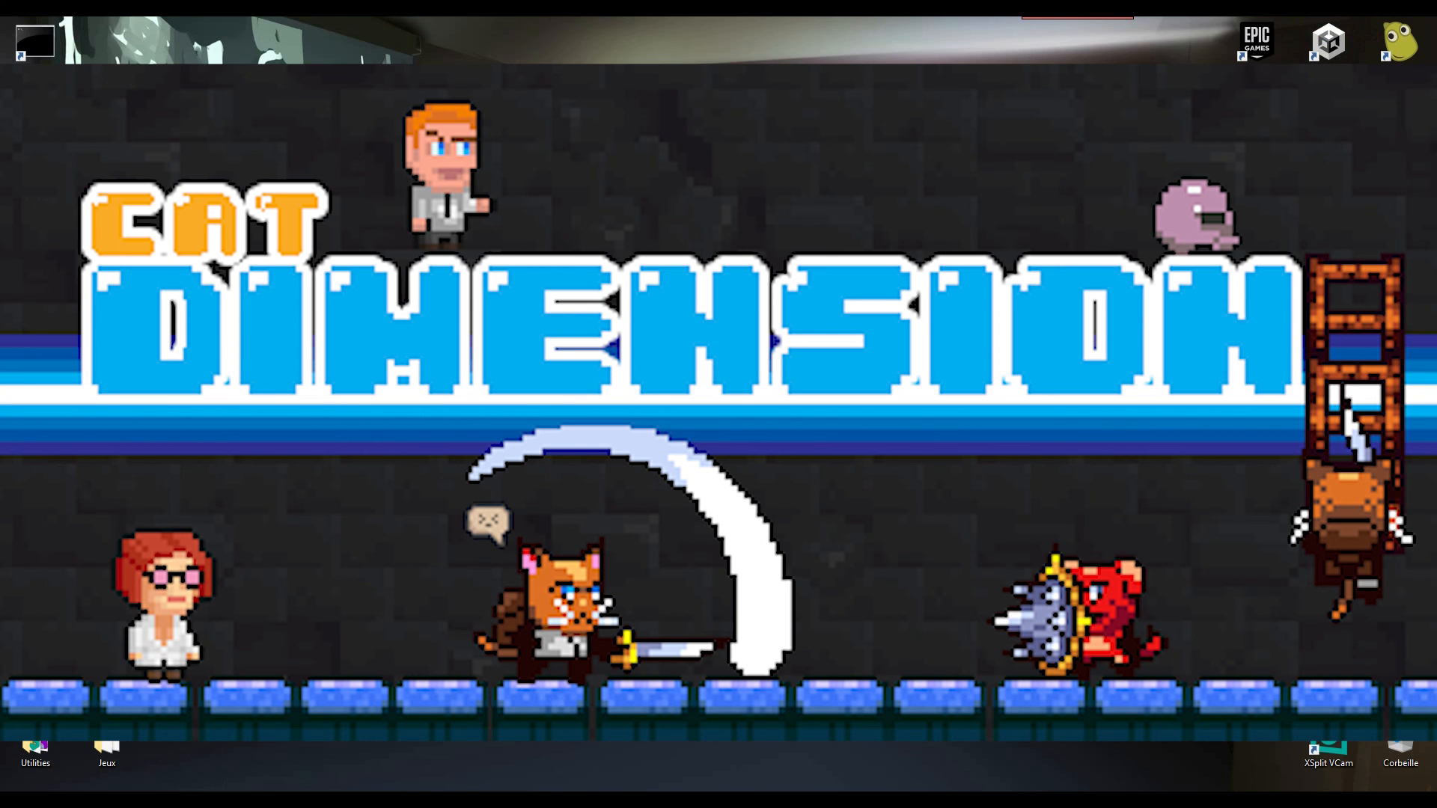